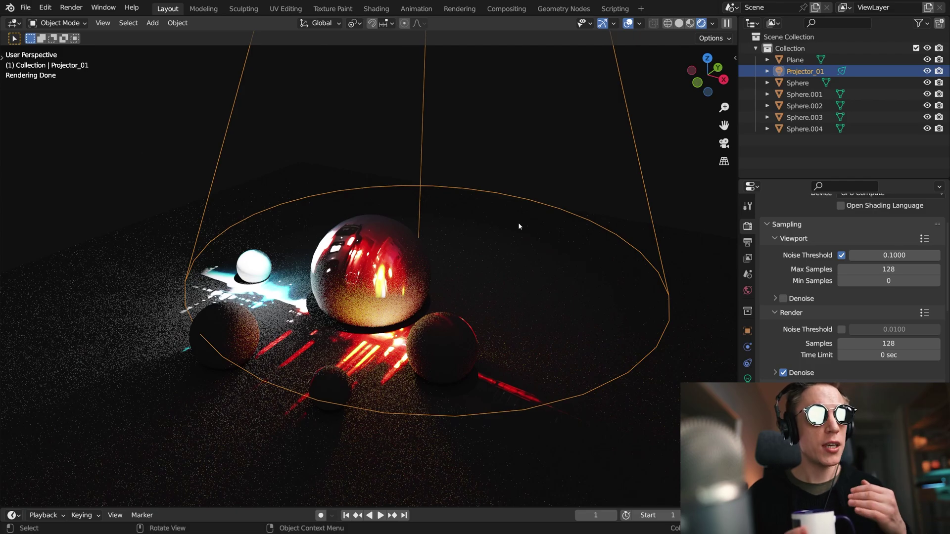
Trackball-rotate Projector_01 to a new angle, then play the animation to preview its projection
{"action": "key", "text": "r"}
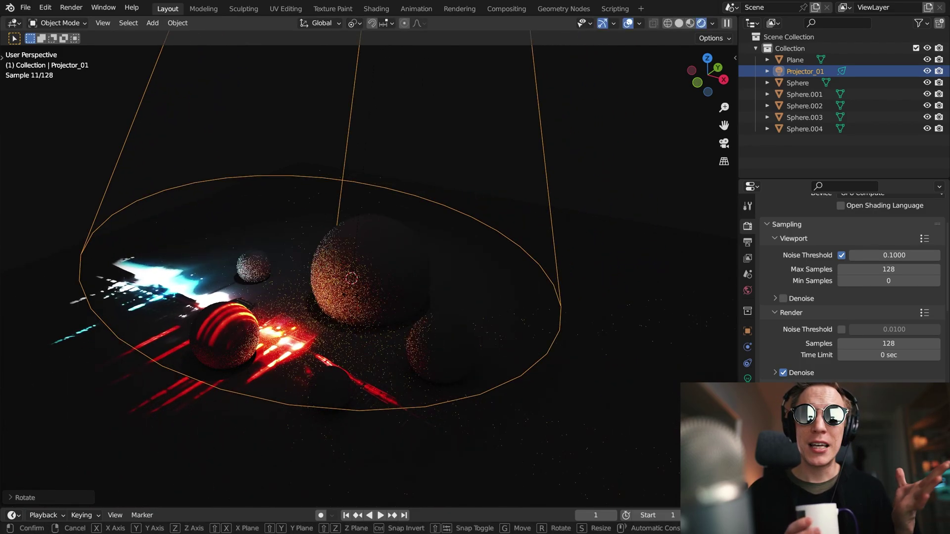
{"action": "key", "text": "r"}
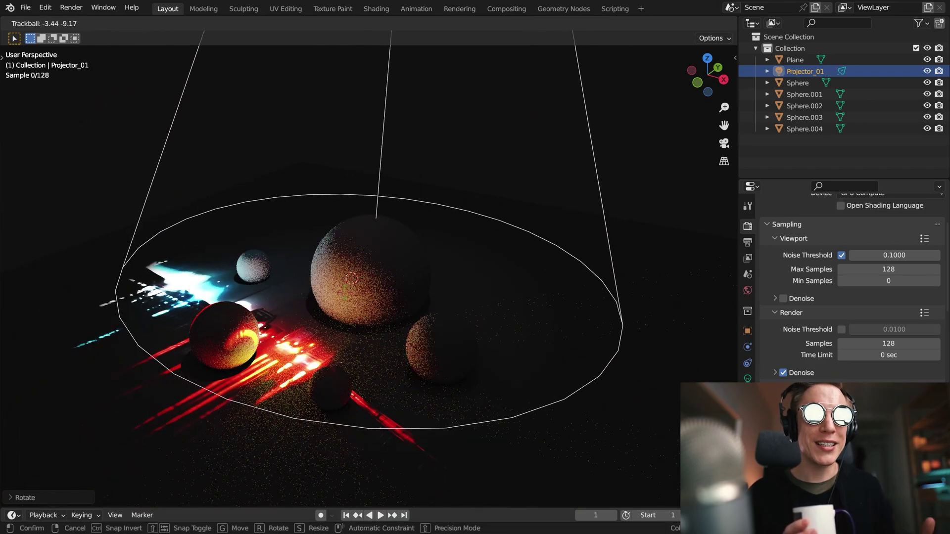
{"action": "left_click", "coordinate": [346, 292]}
{"action": "middle_click_drag", "start_coordinate": [346, 292], "coordinate": [386, 283]}
{"action": "scroll", "coordinate": [385, 283], "scroll_direction": "up", "scroll_amount": 2}
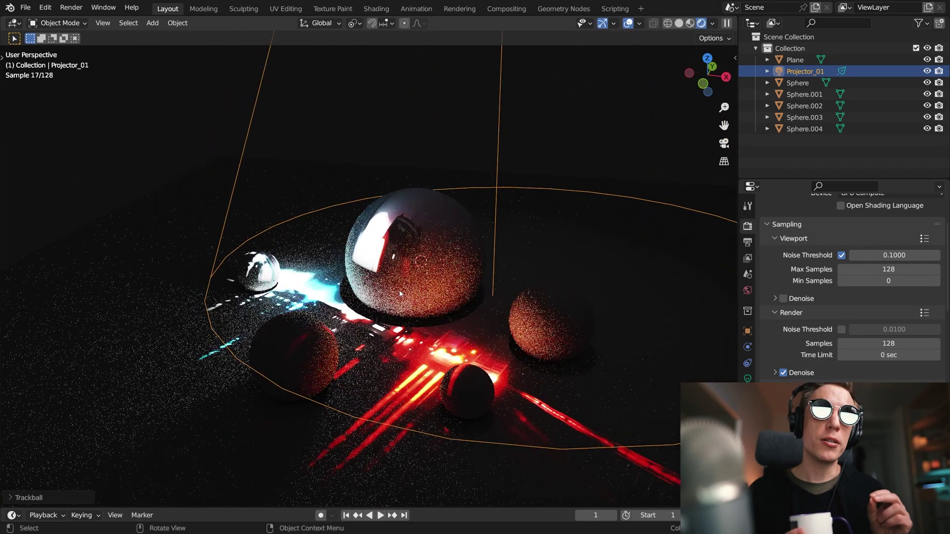
{"action": "key", "text": "space"}
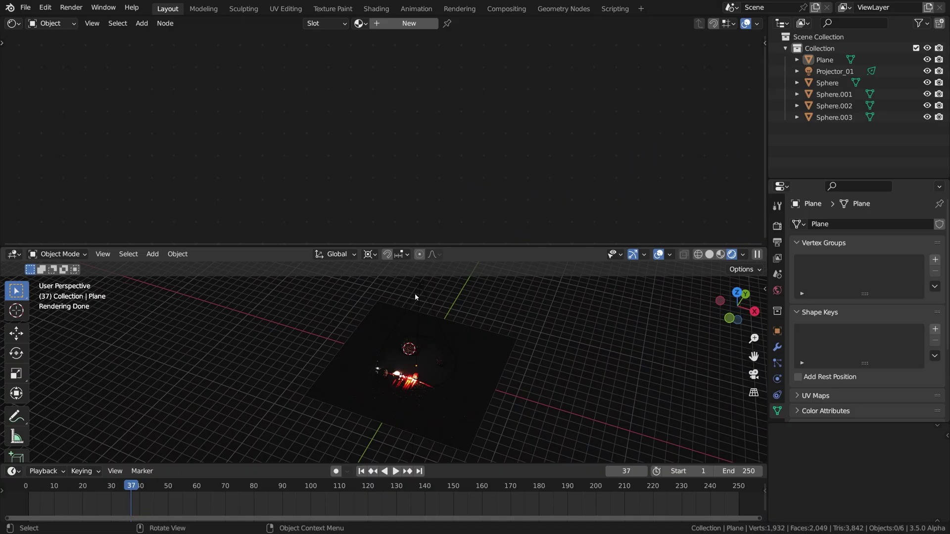
Copy Projector_01 via Copy Objects and switch to the tape-recorder Blender window
{"action": "left_click", "coordinate": [415, 292]}
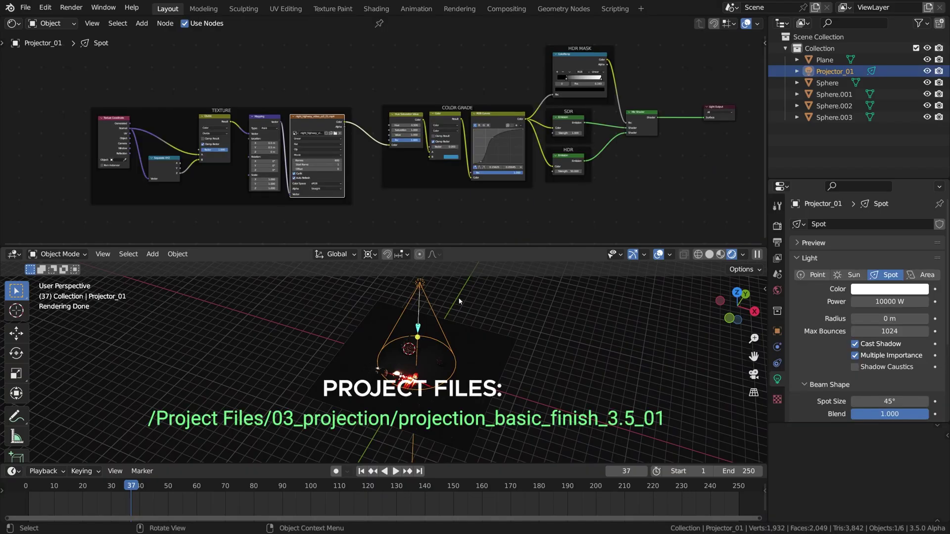
{"action": "right_click", "coordinate": [532, 321]}
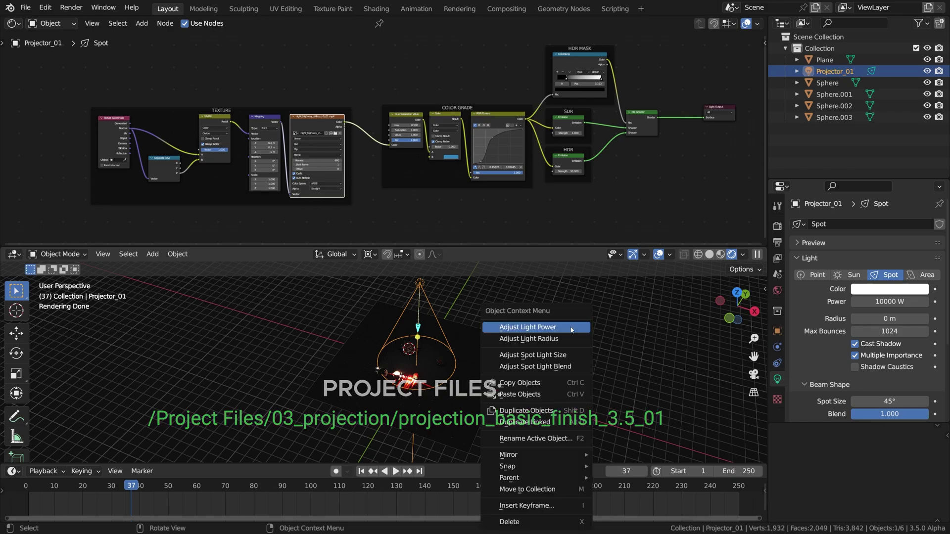
{"action": "left_click", "coordinate": [568, 387]}
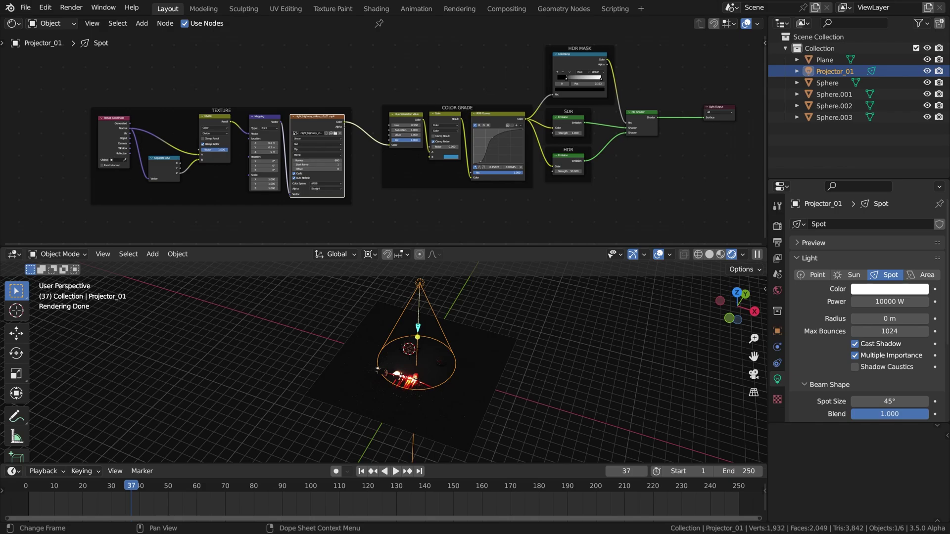
{"action": "key", "text": "alt+Tab"}
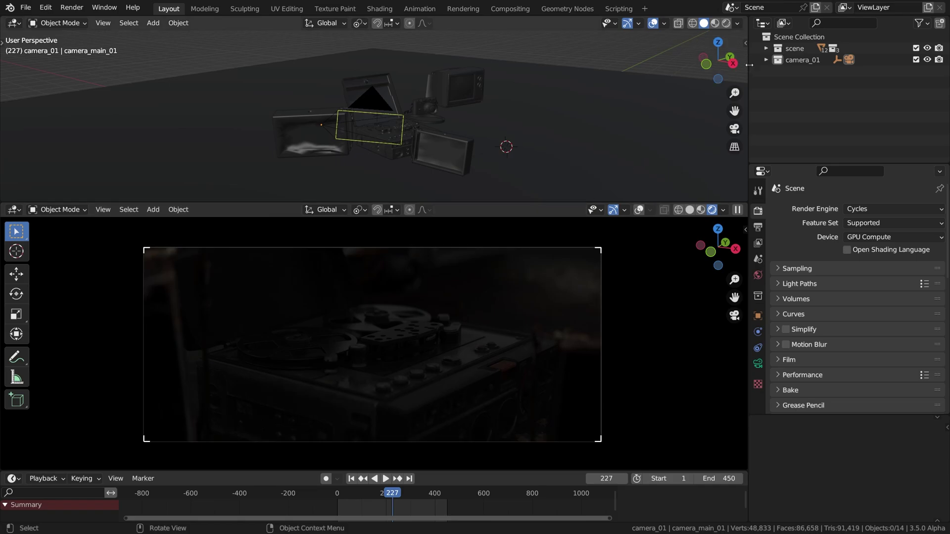
Make Scene Collection the active collection in the Outliner
{"action": "left_click", "coordinate": [797, 37]}
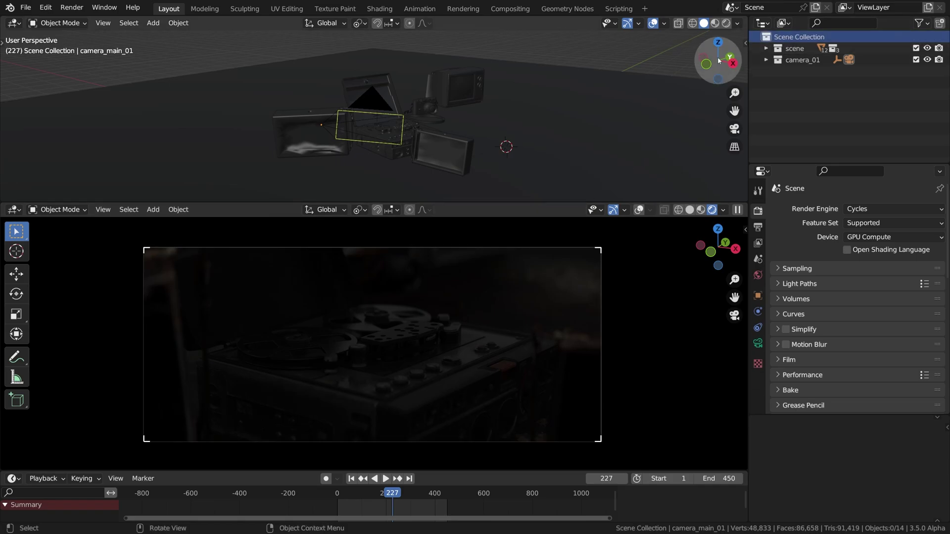
Paste Projector_01 into the tape-recorder scene and scale it down
{"action": "right_click", "coordinate": [545, 92]}
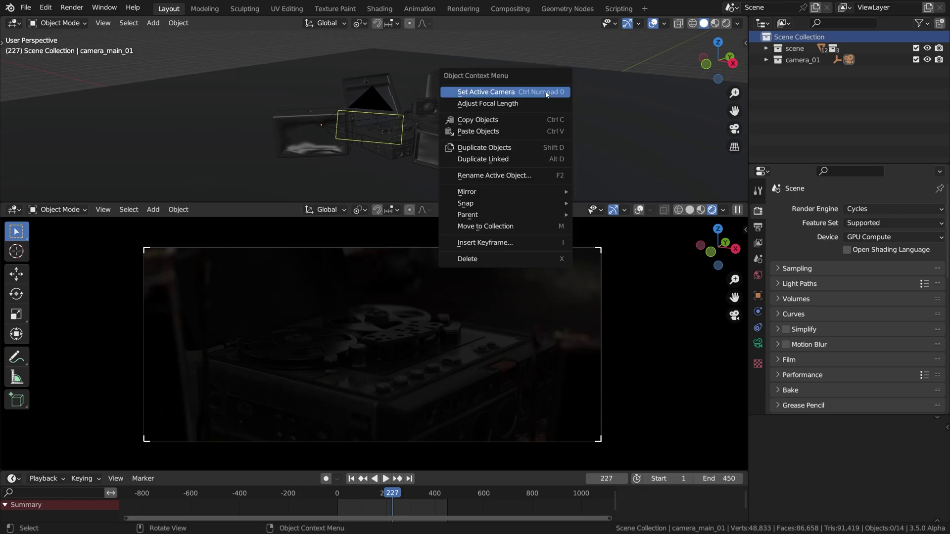
{"action": "left_click", "coordinate": [542, 132]}
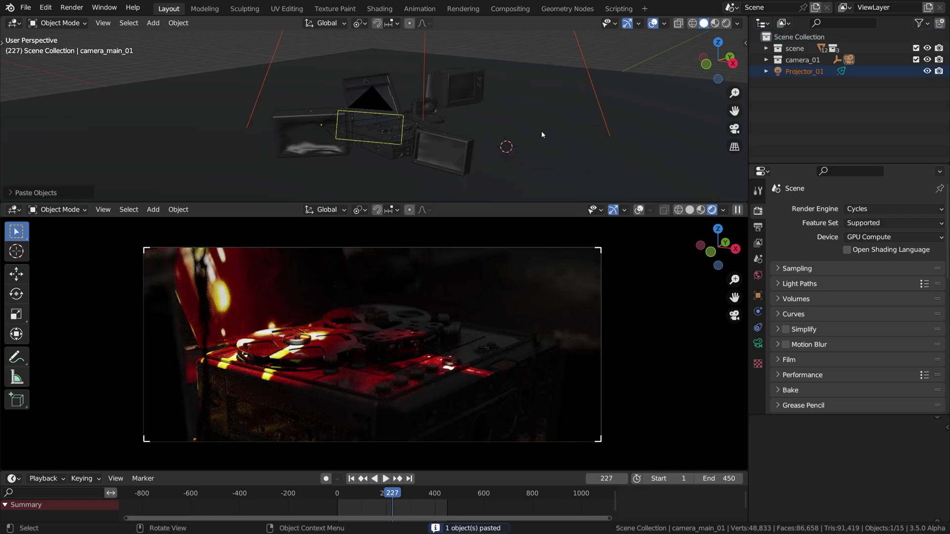
{"action": "scroll", "coordinate": [465, 141], "scroll_direction": "down", "scroll_amount": 5}
{"action": "mouse_move", "coordinate": [466, 141]}
{"action": "middle_mouse_down"}
{"action": "mouse_move", "coordinate": [477, 117]}
{"action": "mouse_move", "coordinate": [459, 148]}
{"action": "middle_mouse_up"}
{"action": "scroll", "coordinate": [458, 148], "scroll_direction": "down", "scroll_amount": 1}
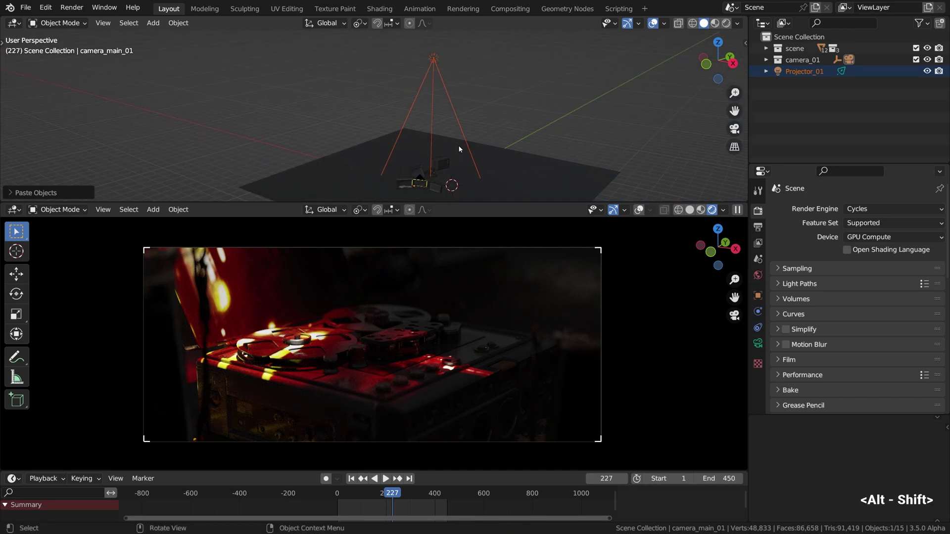
{"action": "key", "text": "s"}
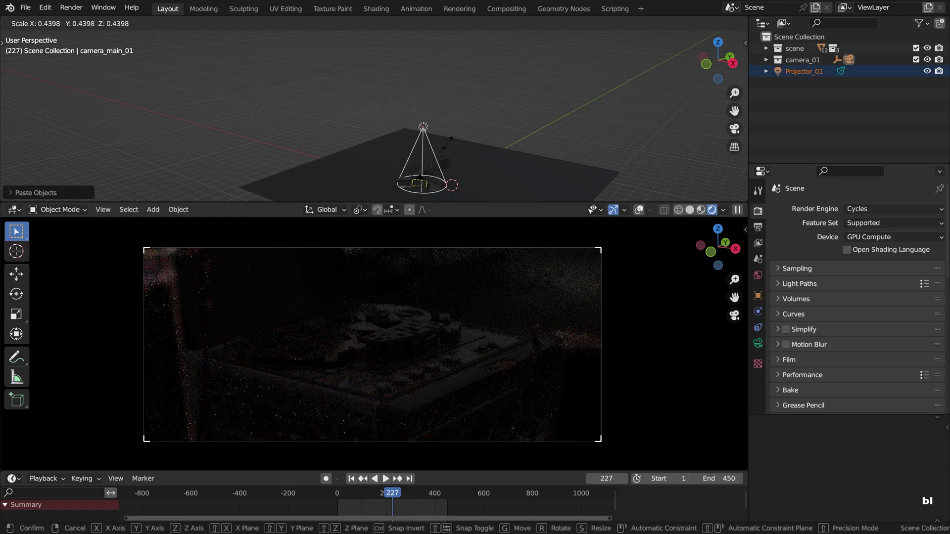
{"action": "left_click", "coordinate": [443, 147]}
{"action": "scroll", "coordinate": [427, 166], "scroll_direction": "up", "scroll_amount": 3}
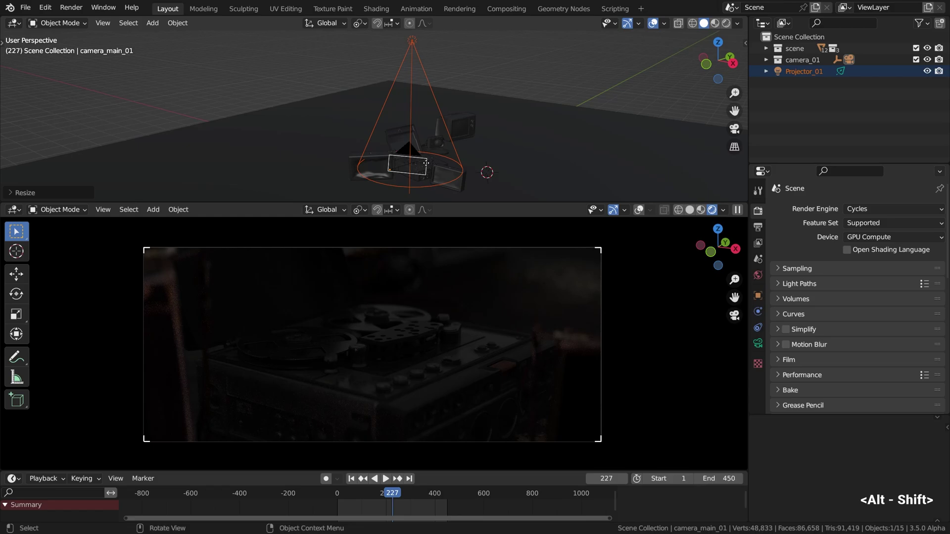
Move the projector up and position it above the tape recorder
{"action": "key", "text": "g"}
{"action": "key", "text": "shift+z"}
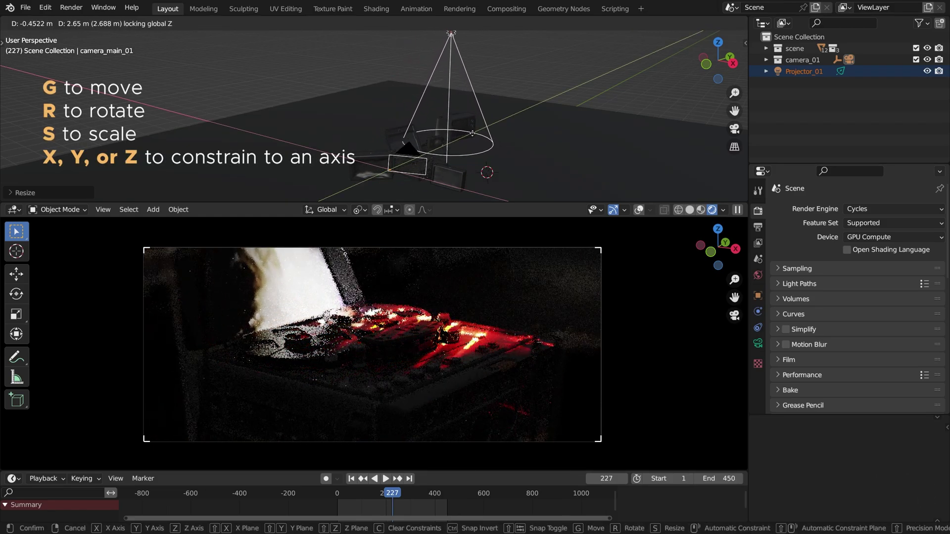
{"action": "left_click", "coordinate": [470, 135]}
{"action": "middle_click_drag", "start_coordinate": [470, 134], "coordinate": [435, 152], "text": "alt"}
{"action": "key", "text": "g"}
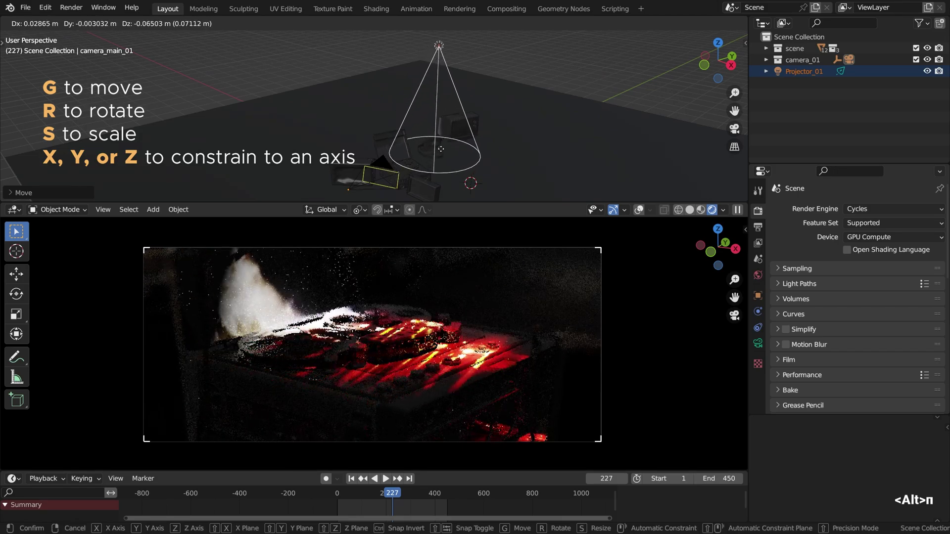
{"action": "left_click", "coordinate": [455, 131]}
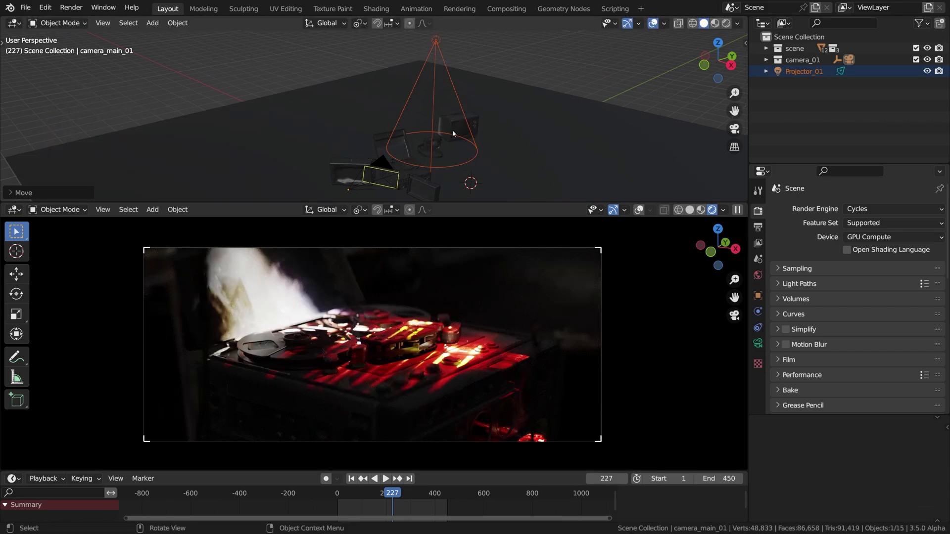
{"action": "left_click", "coordinate": [454, 135]}
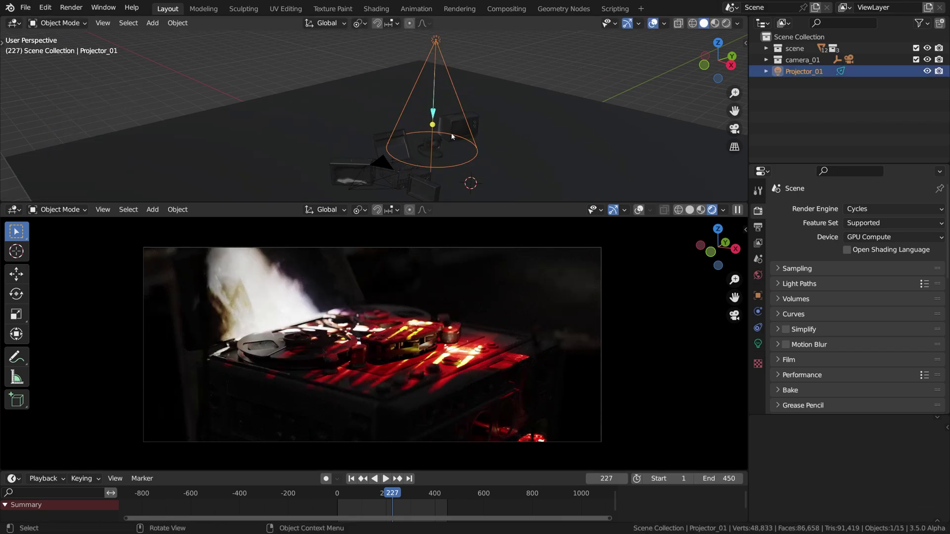
Create a new collection in the Outliner named projector_01
{"action": "right_click", "coordinate": [798, 107]}
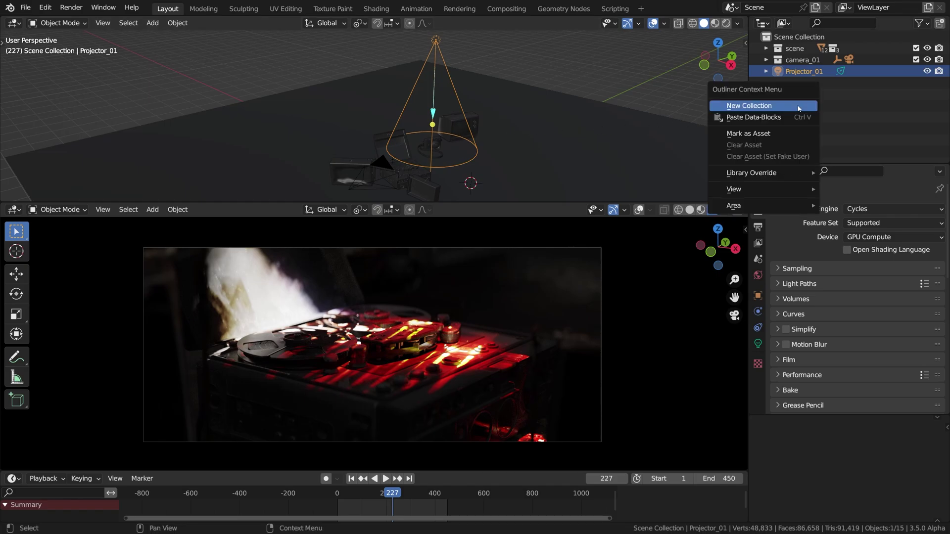
{"action": "left_click", "coordinate": [798, 107]}
{"action": "double_click", "coordinate": [802, 71]}
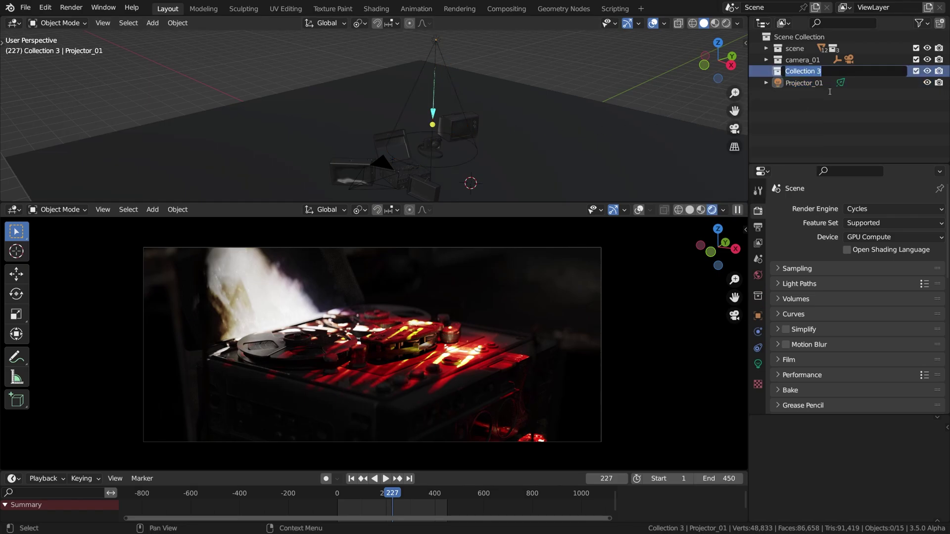
{"action": "type", "text": "жыве"}
{"action": "key", "text": "BackSpace"}
{"action": "key", "text": "BackSpace"}
{"action": "key", "text": "BackSpace"}
{"action": "key", "text": "BackSpace"}
{"action": "key", "text": "super+space"}
{"action": "type", "text": "projector_01"}
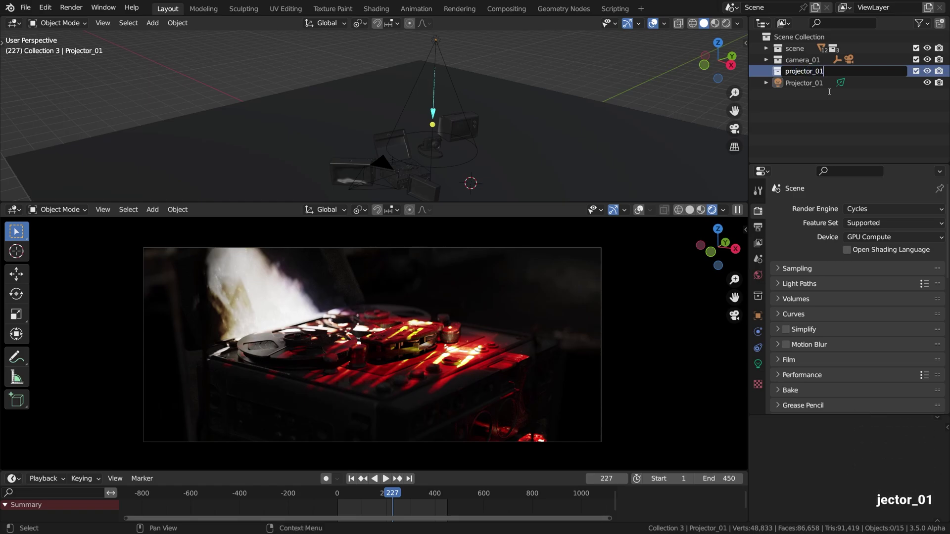
{"action": "key", "text": "Return"}
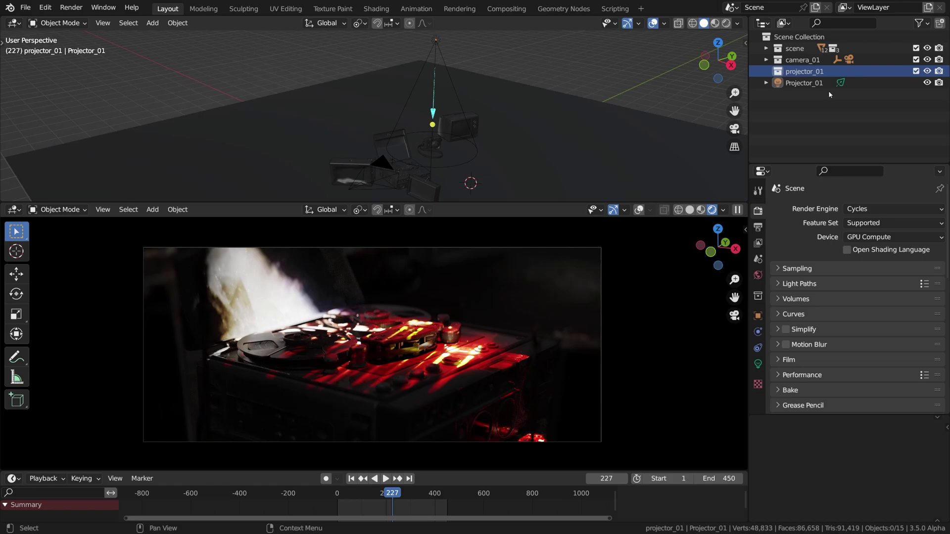
Move the projector light into that collection and rename it lowercase projector_01
{"action": "left_click_drag", "start_coordinate": [816, 83], "coordinate": [813, 74]}
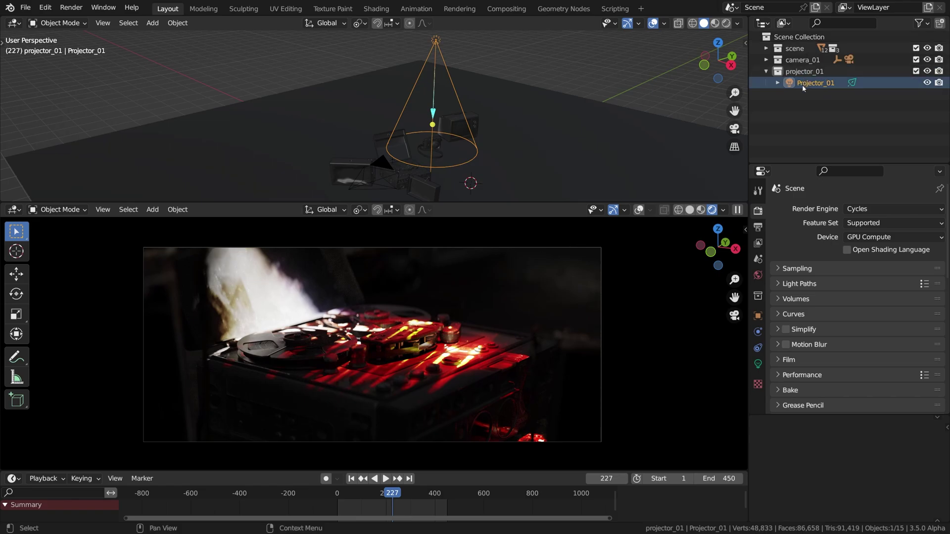
{"action": "double_click", "coordinate": [803, 83]}
{"action": "key", "text": "BackSpace"}
{"action": "type", "text": "p"}
{"action": "key", "text": "Return"}
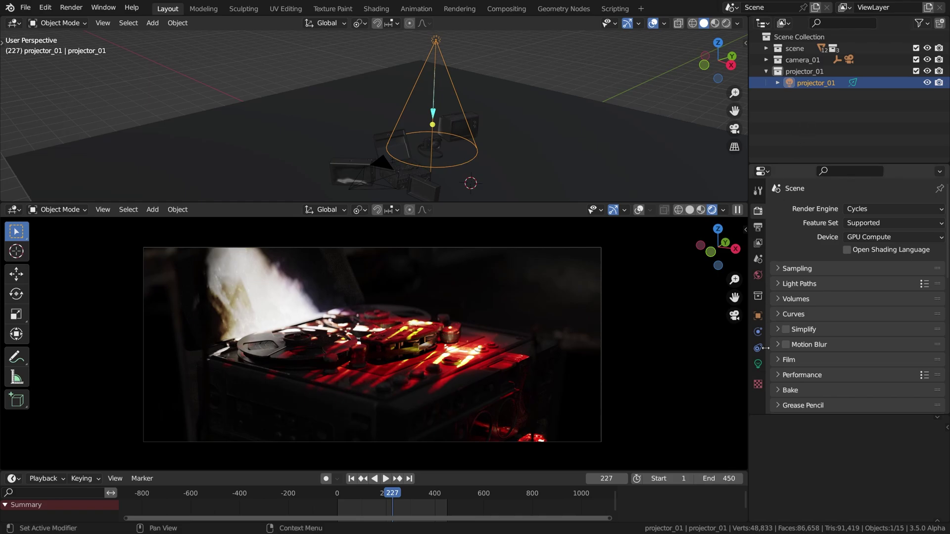
Set the projector light's Spot Size to 45° and return the timeline to frame 1
{"action": "left_click", "coordinate": [758, 364]}
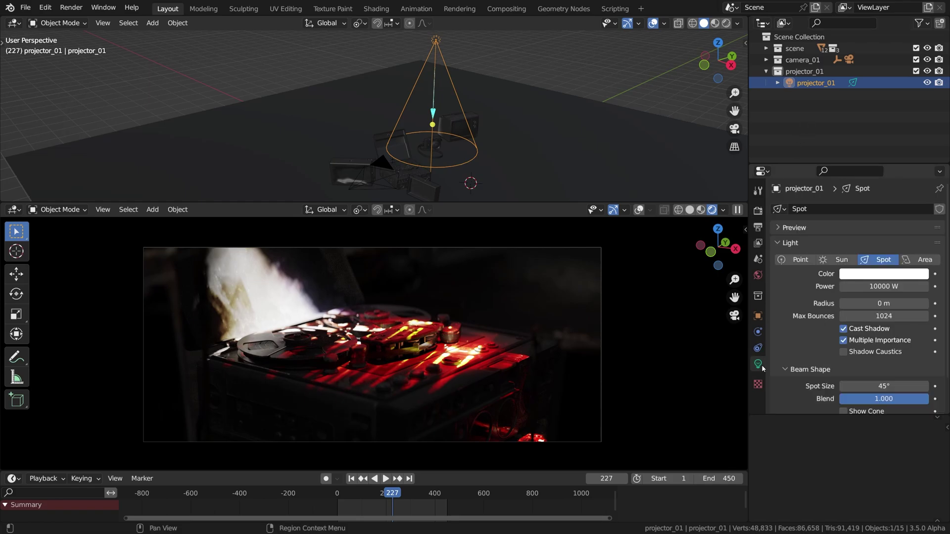
{"action": "left_click_drag", "start_coordinate": [884, 386], "coordinate": [862, 386]}
{"action": "left_click", "coordinate": [863, 387]}
{"action": "type", "text": "45"}
{"action": "key", "text": "Return"}
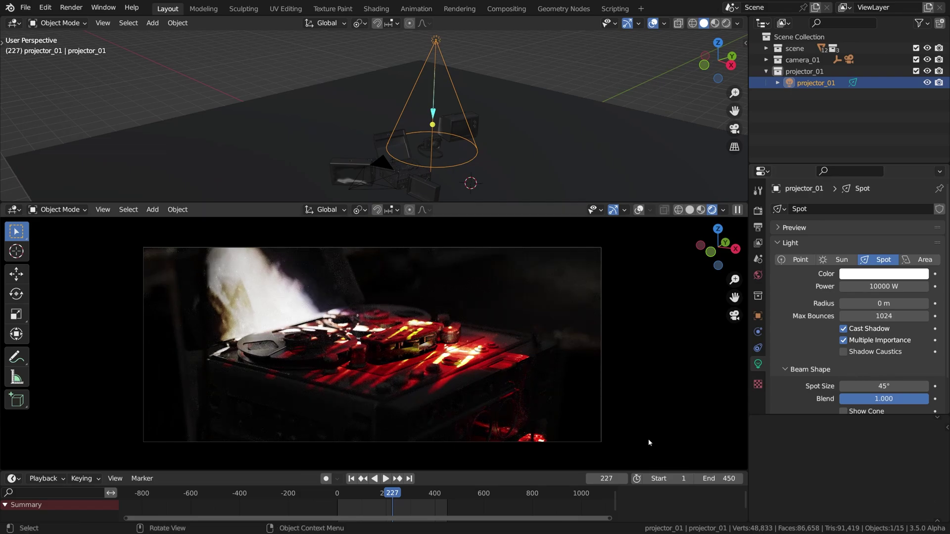
{"action": "mouse_move", "coordinate": [423, 502]}
{"action": "right_mouse_down", "text": "shift"}
{"action": "mouse_move", "coordinate": [349, 507]}
{"action": "mouse_move", "coordinate": [432, 505]}
{"action": "mouse_move", "coordinate": [420, 511]}
{"action": "right_mouse_up", "text": "shift"}
{"action": "key", "text": "shift+Left"}
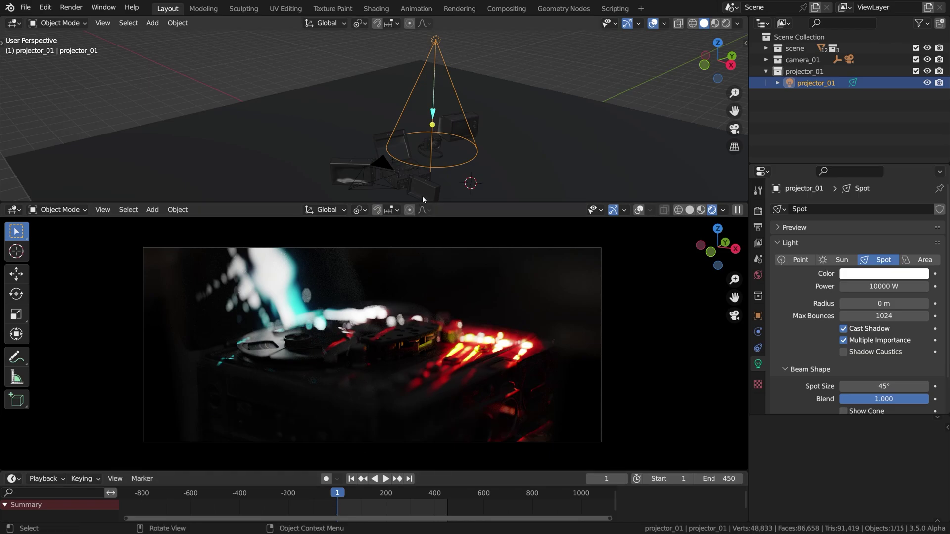
Move projector_01 to a new spot and lower it vertically
{"action": "key", "text": "g"}
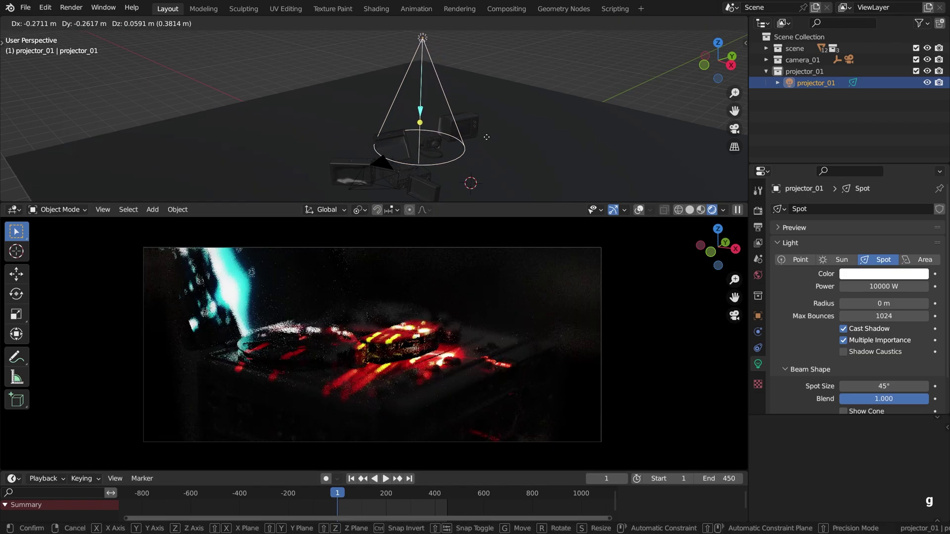
{"action": "left_click", "coordinate": [483, 107]}
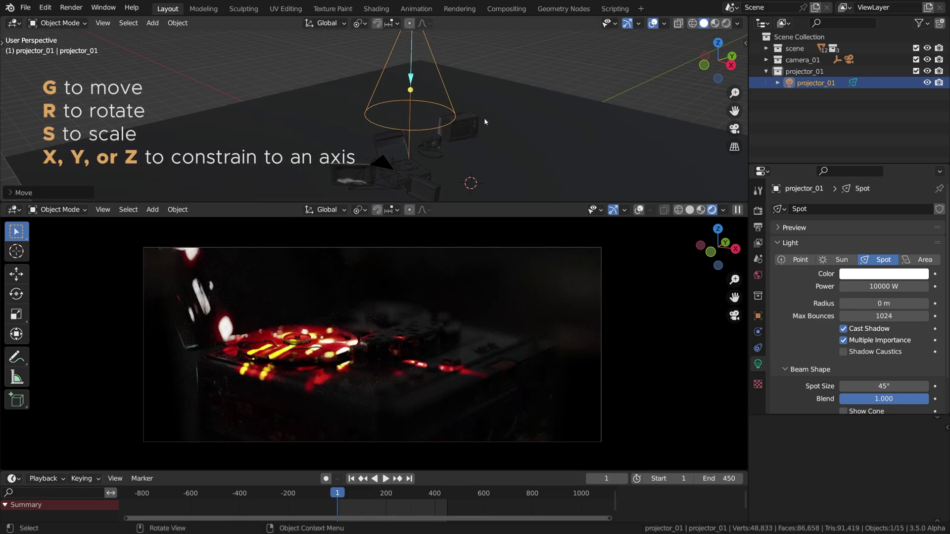
{"action": "middle_click_drag", "start_coordinate": [483, 118], "coordinate": [411, 122]}
{"action": "key", "text": "g"}
{"action": "key", "text": "z"}
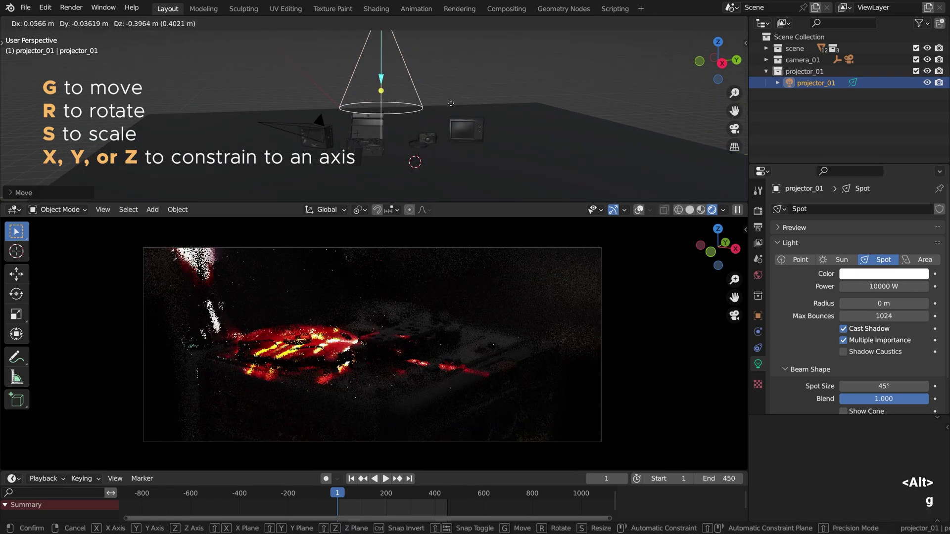
{"action": "left_click", "coordinate": [465, 117]}
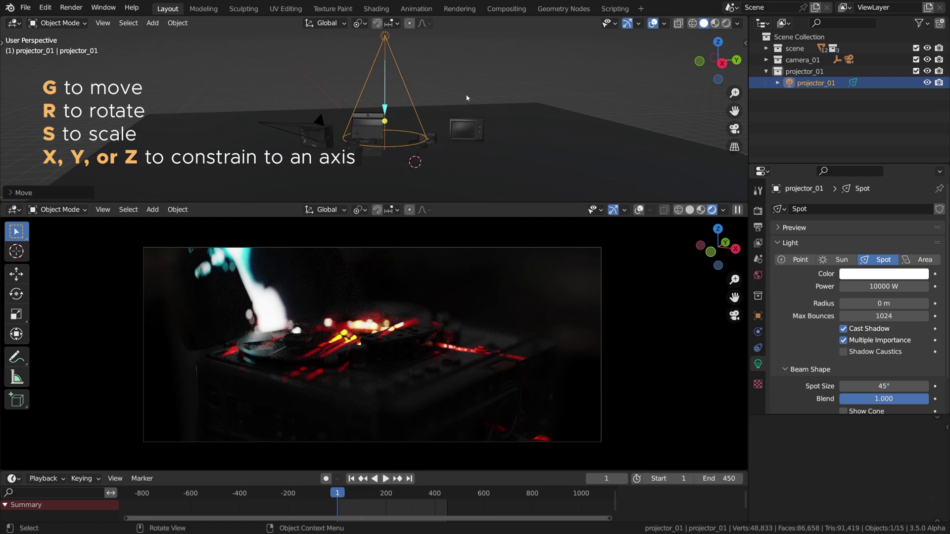
Set the pivot to 3D Cursor, place the cursor on the projector, then tilt and slide the light along Z
{"action": "left_click", "coordinate": [360, 23]}
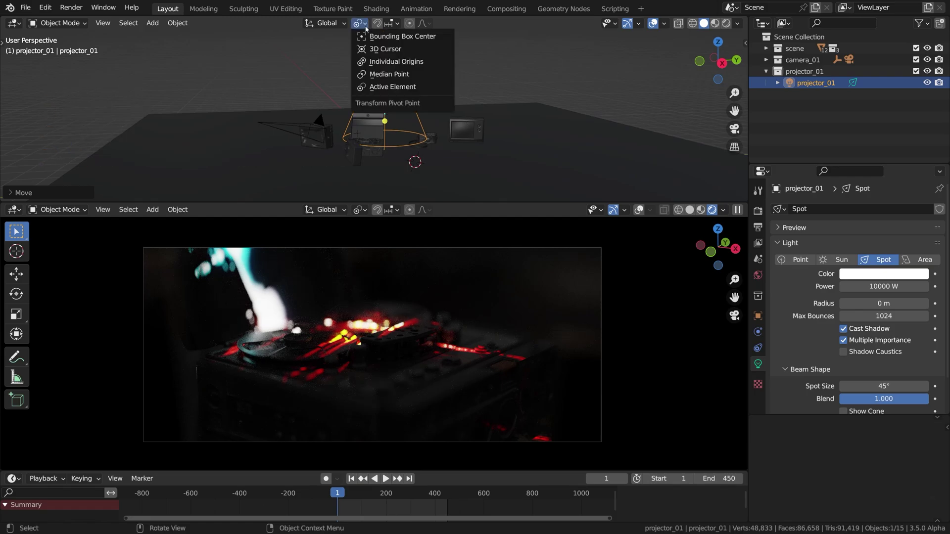
{"action": "left_click", "coordinate": [383, 49]}
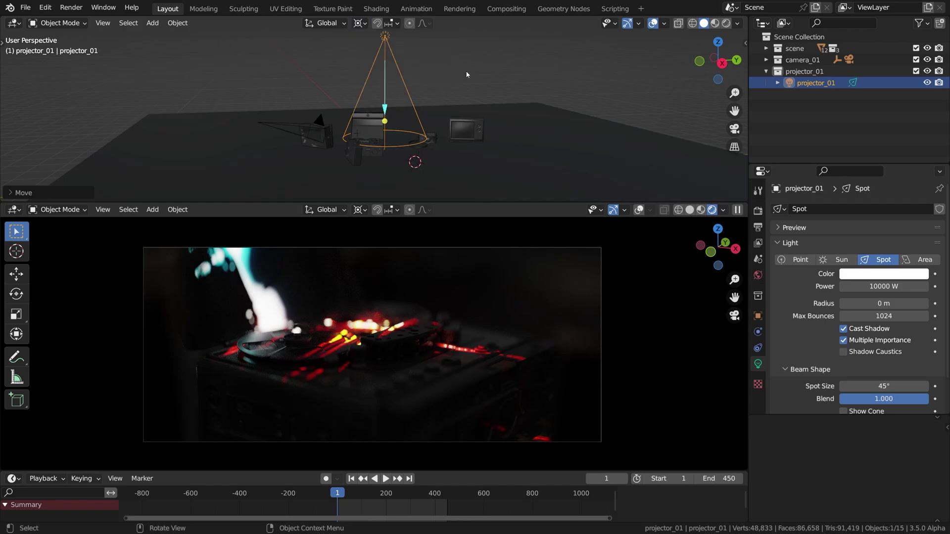
{"action": "right_click", "coordinate": [377, 133], "text": "shift"}
{"action": "scroll", "coordinate": [367, 146], "scroll_direction": "up", "scroll_amount": 3}
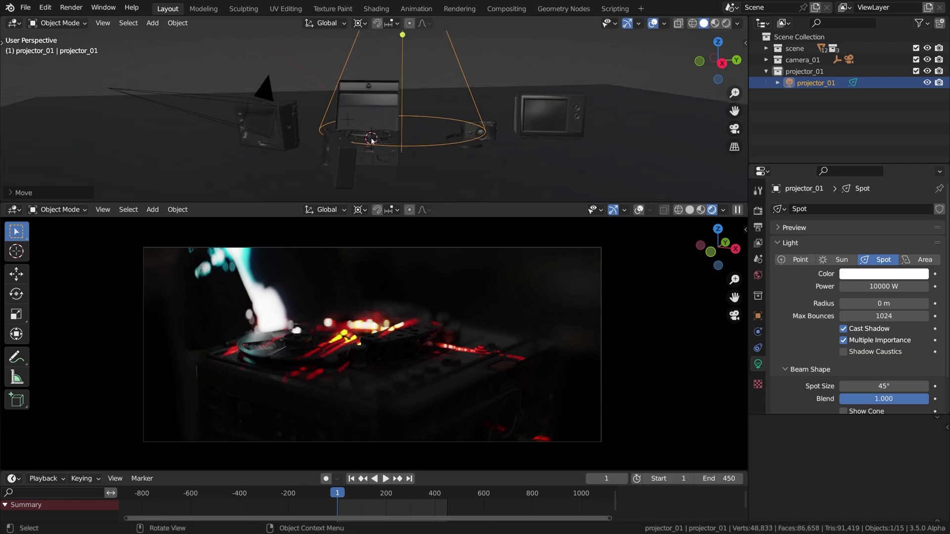
{"action": "scroll", "coordinate": [409, 61], "scroll_direction": "down", "scroll_amount": 4}
{"action": "key", "text": "r"}
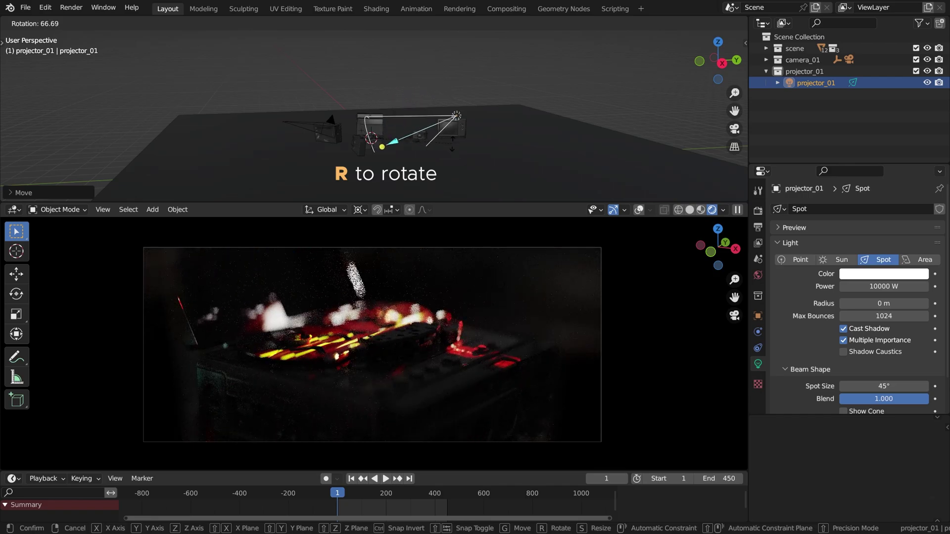
{"action": "mouse_move", "coordinate": [447, 161]}
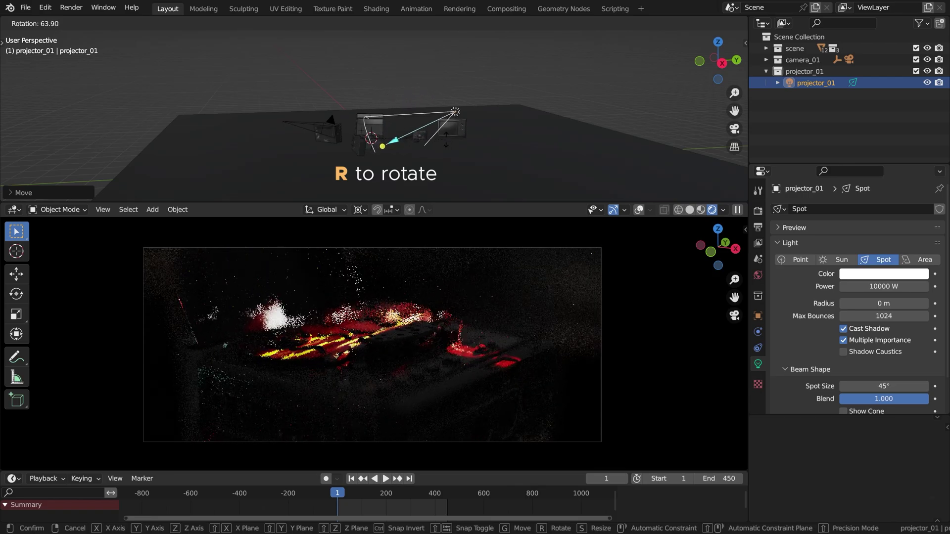
{"action": "left_click", "coordinate": [444, 134]}
{"action": "key", "text": "g"}
{"action": "key", "text": "z"}
{"action": "key", "text": "z"}
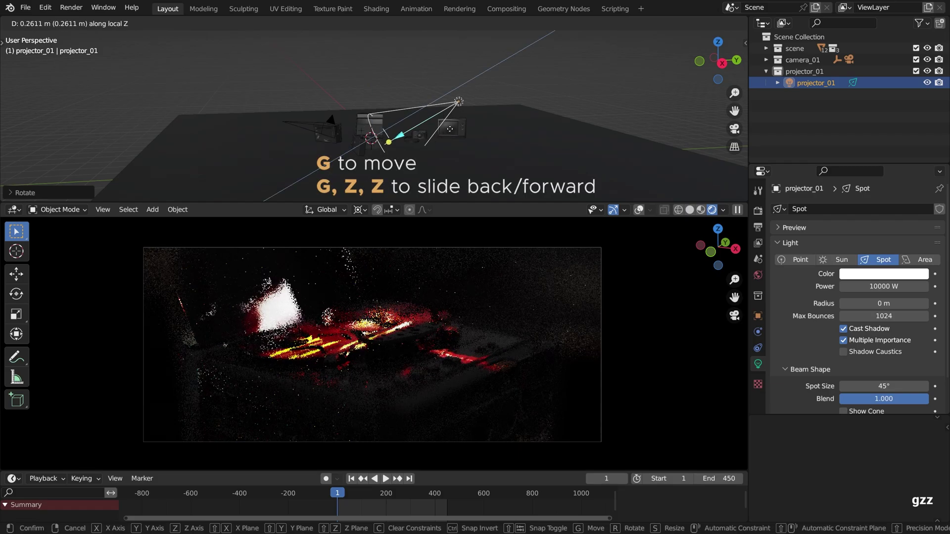
{"action": "left_click", "coordinate": [473, 112]}
Refine the spotlight's aim with further rotations and moves, including a slide along X
{"action": "key", "text": "r"}
{"action": "left_click", "coordinate": [491, 119]}
{"action": "key", "text": "g"}
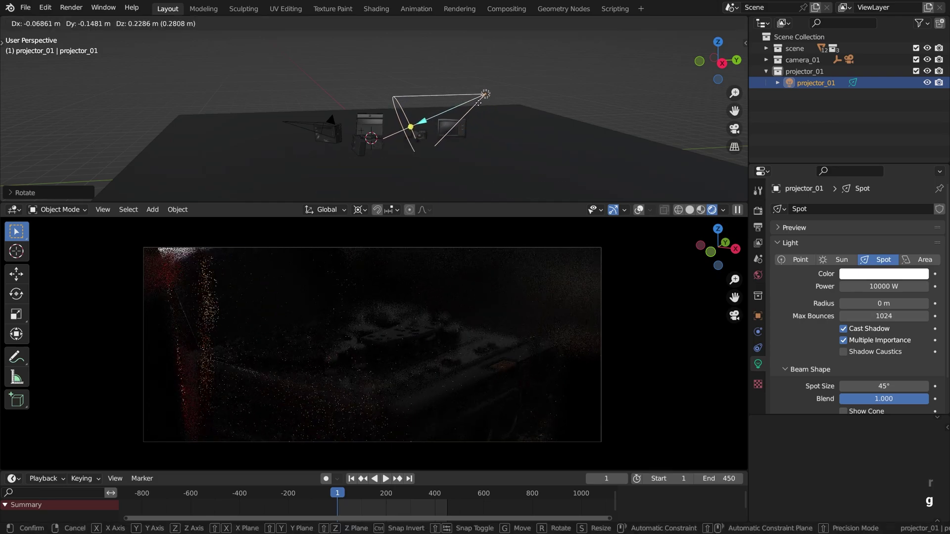
{"action": "left_click", "coordinate": [490, 113]}
{"action": "key", "text": "r"}
{"action": "left_click", "coordinate": [468, 102]}
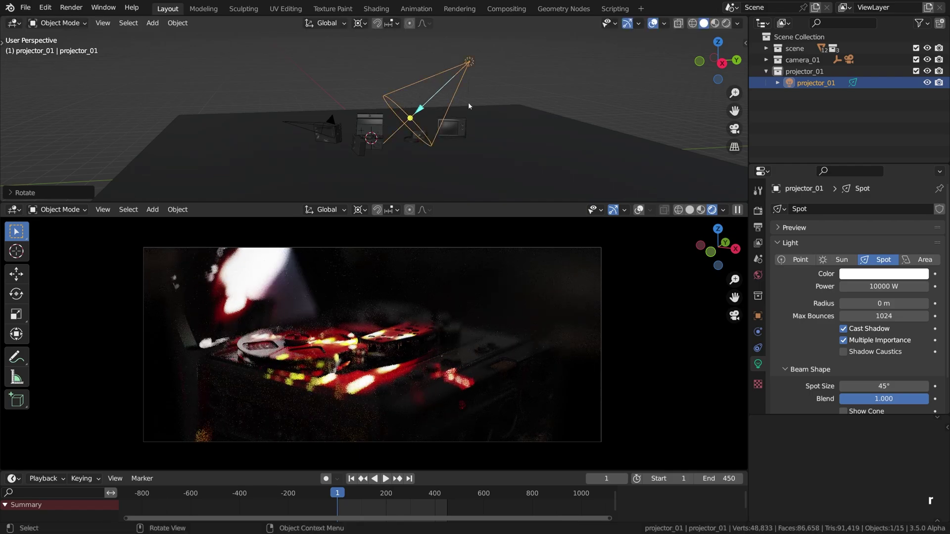
{"action": "middle_click_drag", "start_coordinate": [452, 105], "coordinate": [497, 127]}
{"action": "key", "text": "g"}
{"action": "key", "text": "x"}
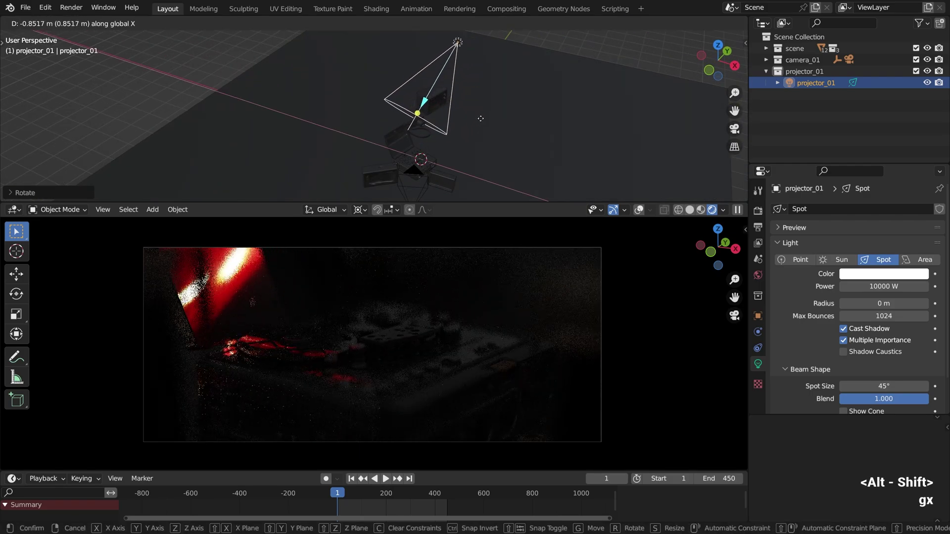
{"action": "left_click", "coordinate": [489, 126]}
Play the animation and reposition the spotlight while previewing the lighting
{"action": "key", "text": "g"}
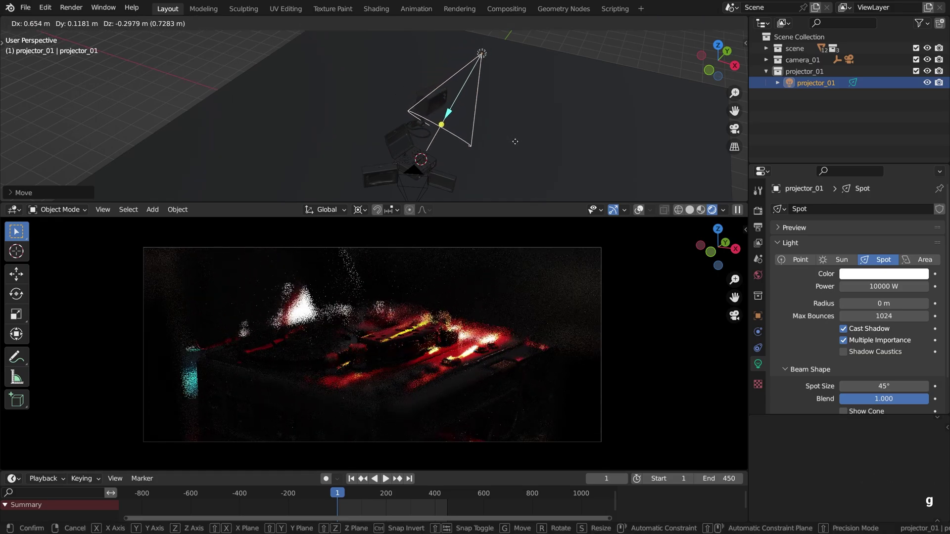
{"action": "left_click", "coordinate": [505, 141]}
{"action": "key", "text": "shift+space"}
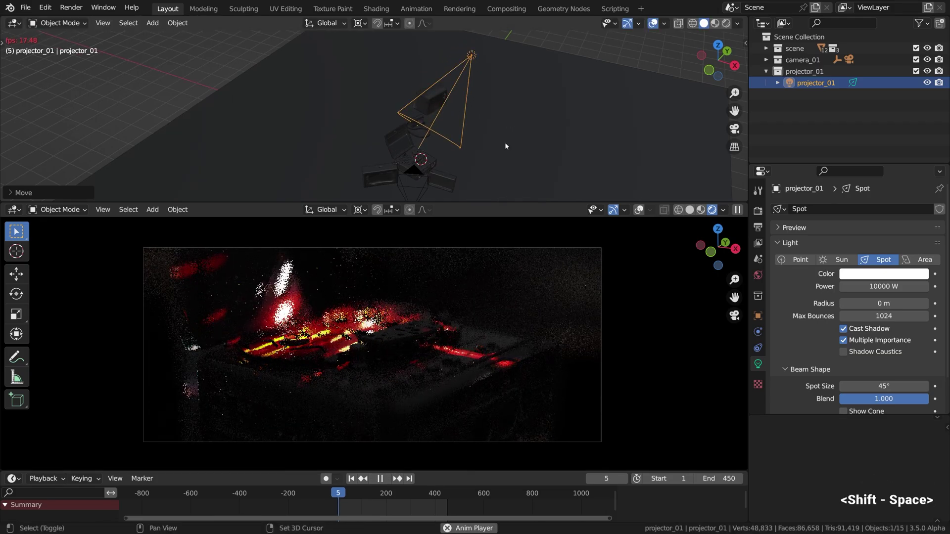
{"action": "key", "text": "g"}
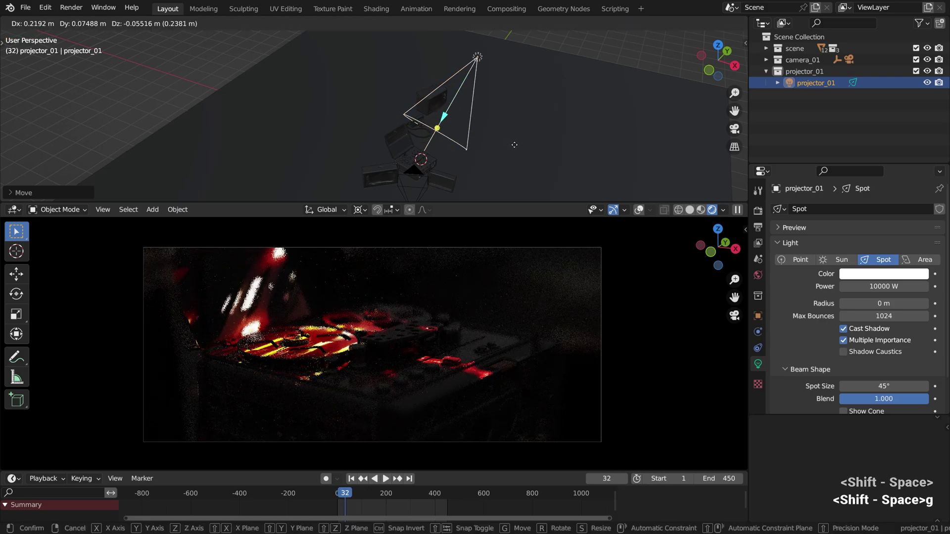
{"action": "left_click", "coordinate": [512, 149]}
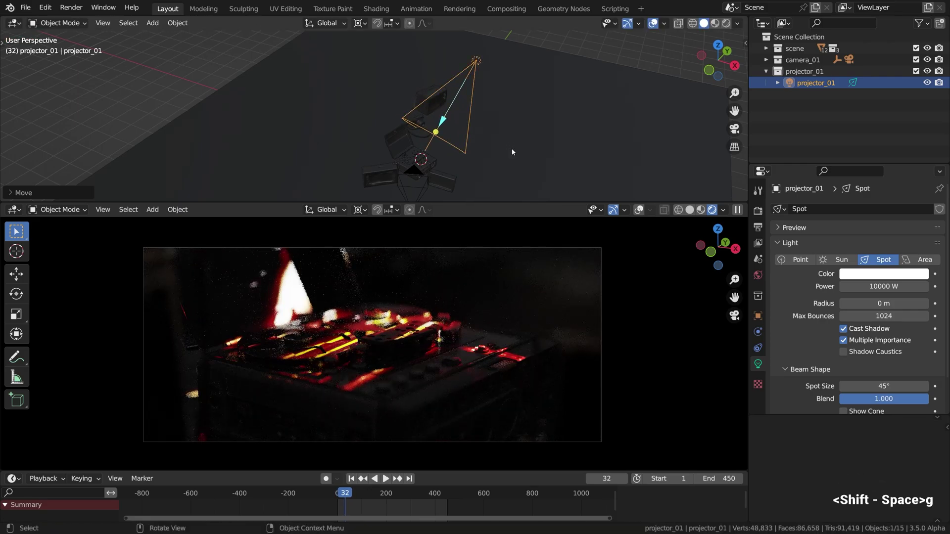
{"action": "left_click_drag", "start_coordinate": [455, 162], "coordinate": [423, 142], "text": "alt"}
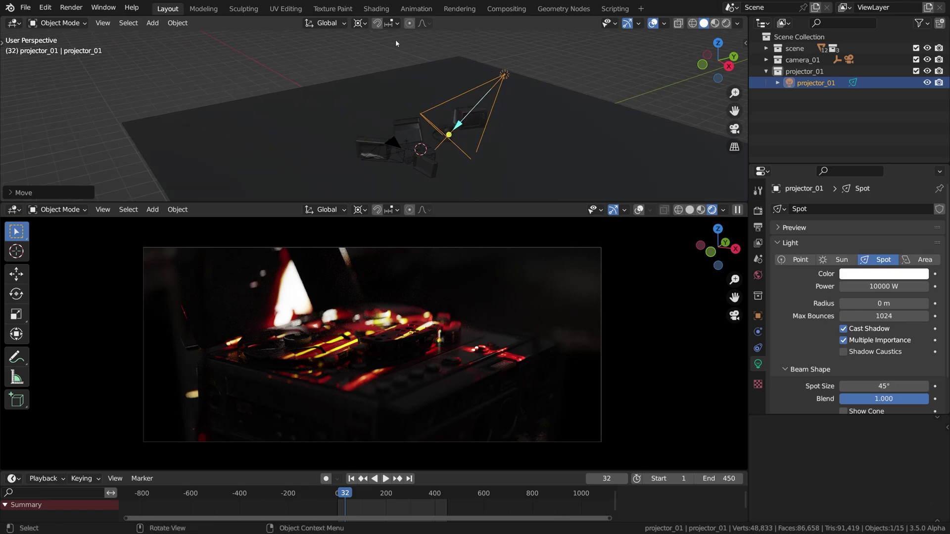
With pivot on Active Element, turn the light -90° about Z, shift it horizontally, and return to frame 1
{"action": "left_click", "coordinate": [359, 24]}
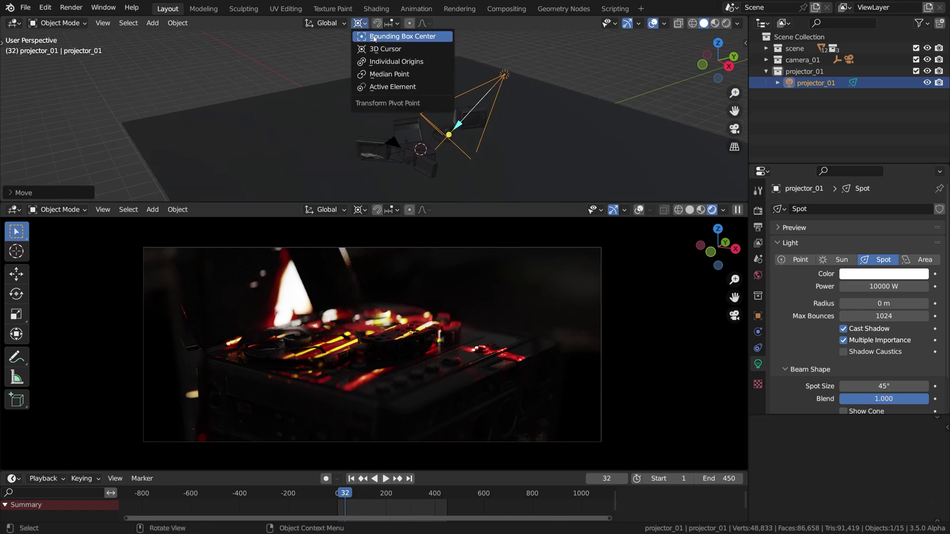
{"action": "left_click", "coordinate": [389, 87]}
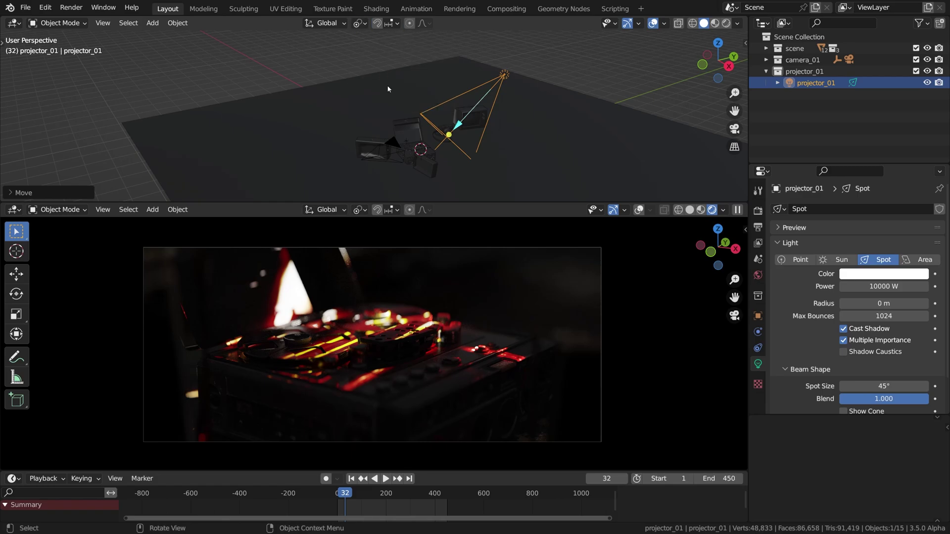
{"action": "key", "text": "r"}
{"action": "key", "text": "z"}
{"action": "key", "text": "z"}
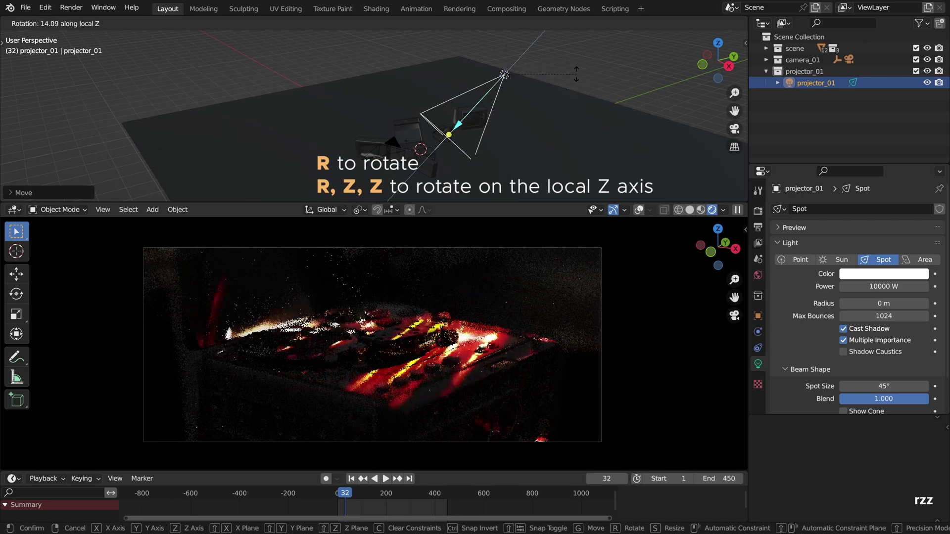
{"action": "mouse_move", "coordinate": [516, 52]}
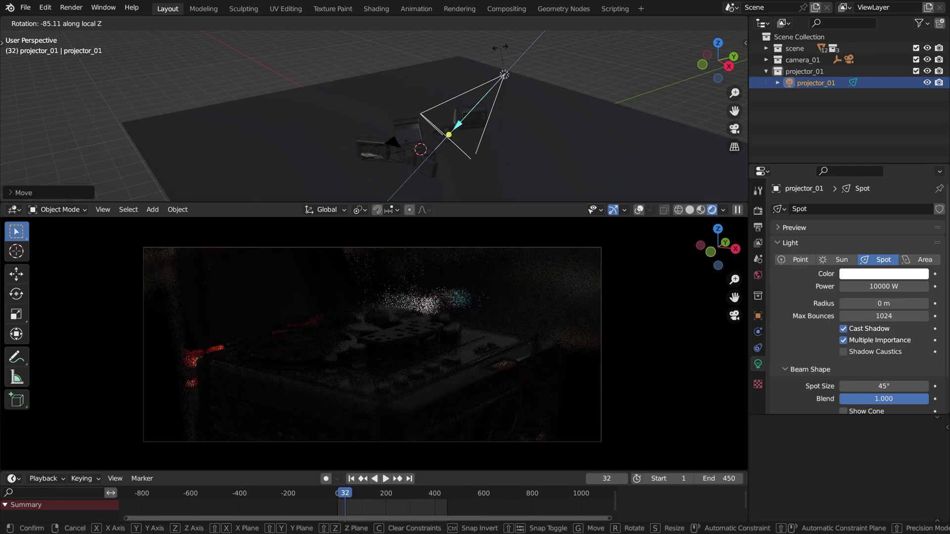
{"action": "type", "text": "-90-"}
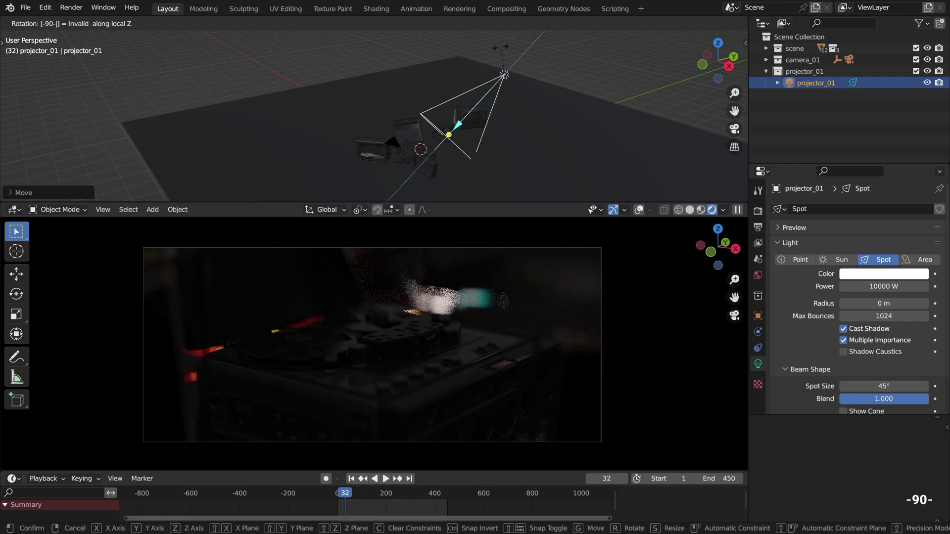
{"action": "key", "text": "Return"}
{"action": "key", "text": "g"}
{"action": "key", "text": "shift+z"}
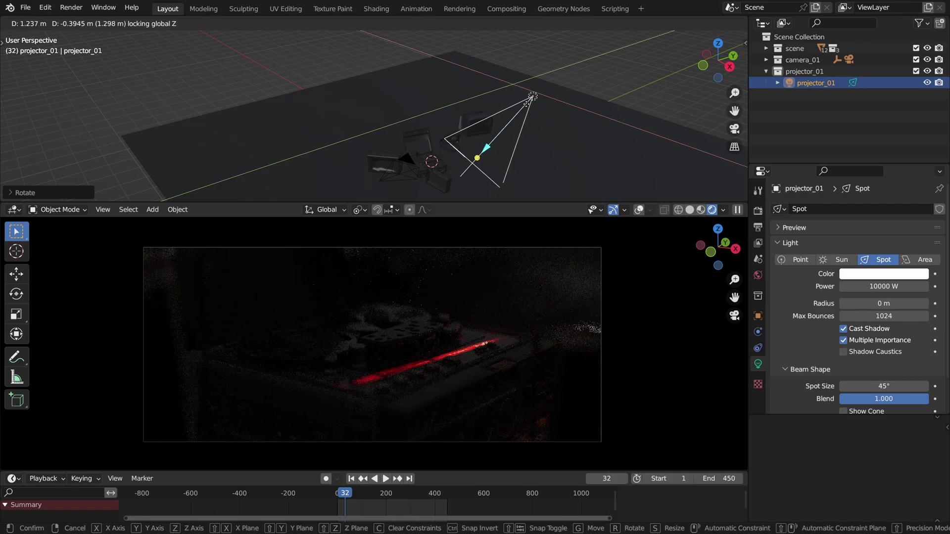
{"action": "left_click", "coordinate": [526, 108]}
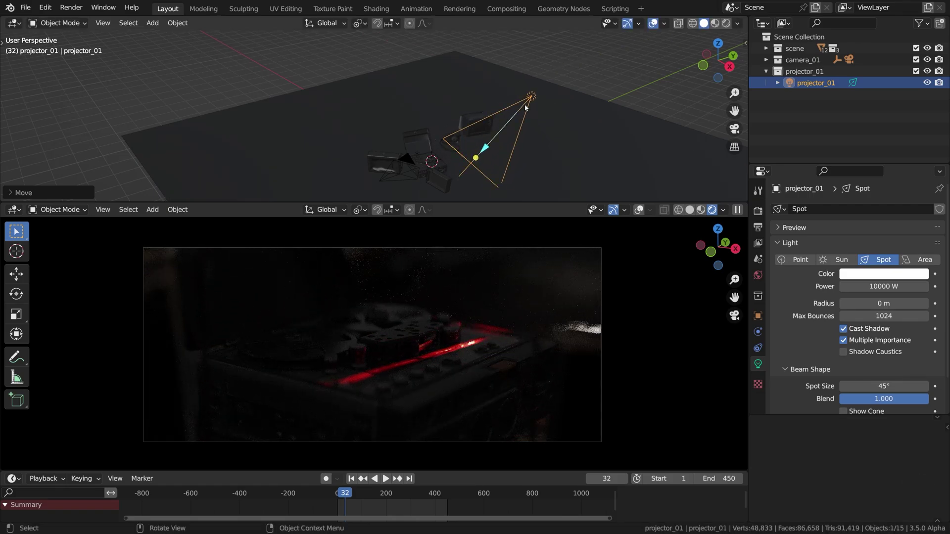
{"action": "key", "text": "shift+Left"}
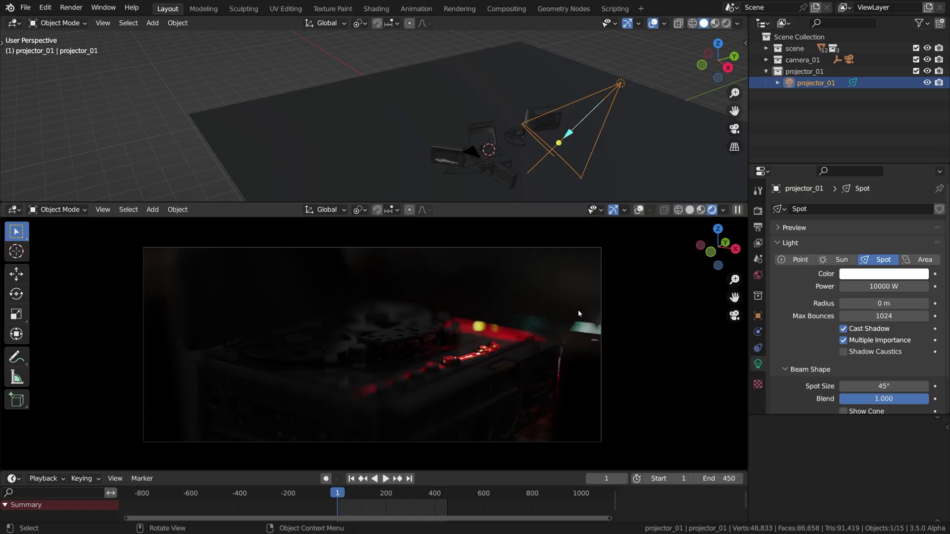
Lower the World background Strength from 1.000 to 0.200
{"action": "left_click", "coordinate": [758, 276]}
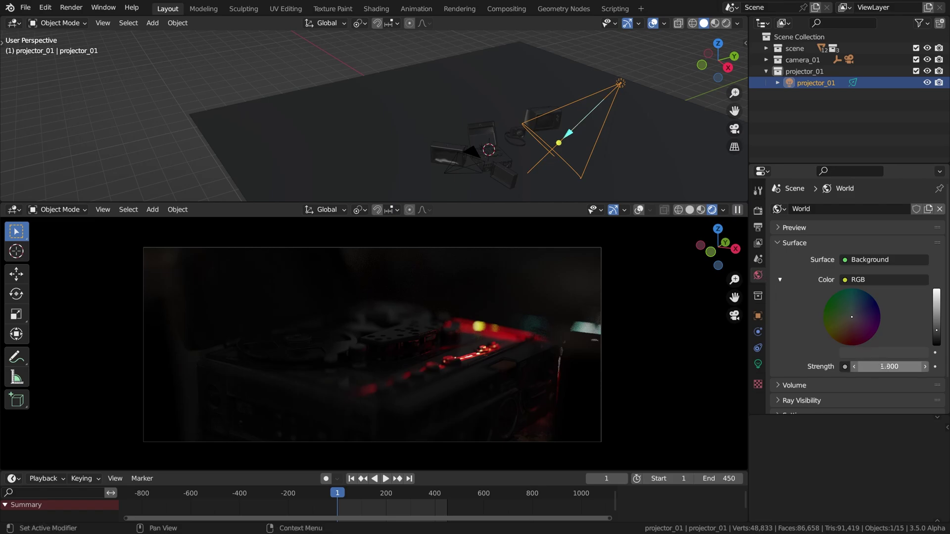
{"action": "left_click_drag", "start_coordinate": [889, 367], "coordinate": [871, 366]}
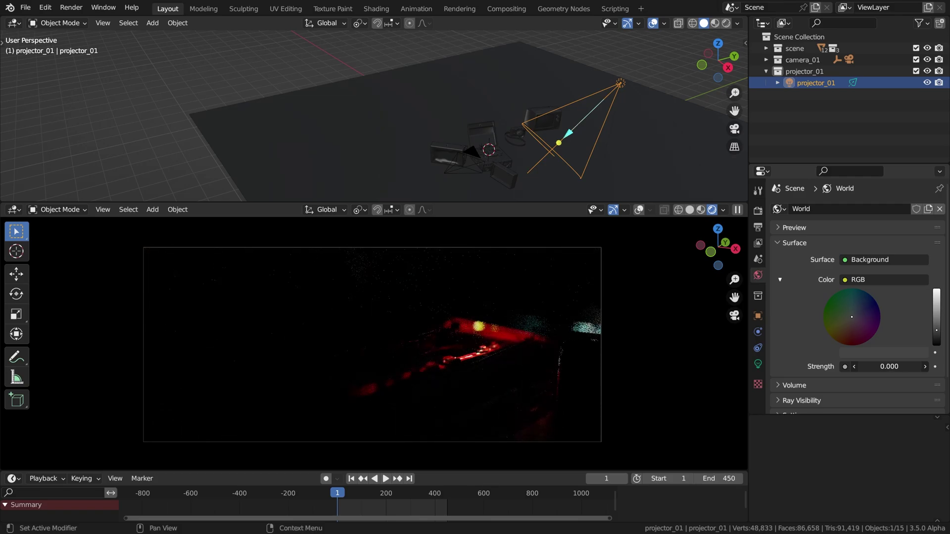
{"action": "left_click", "coordinate": [889, 367]}
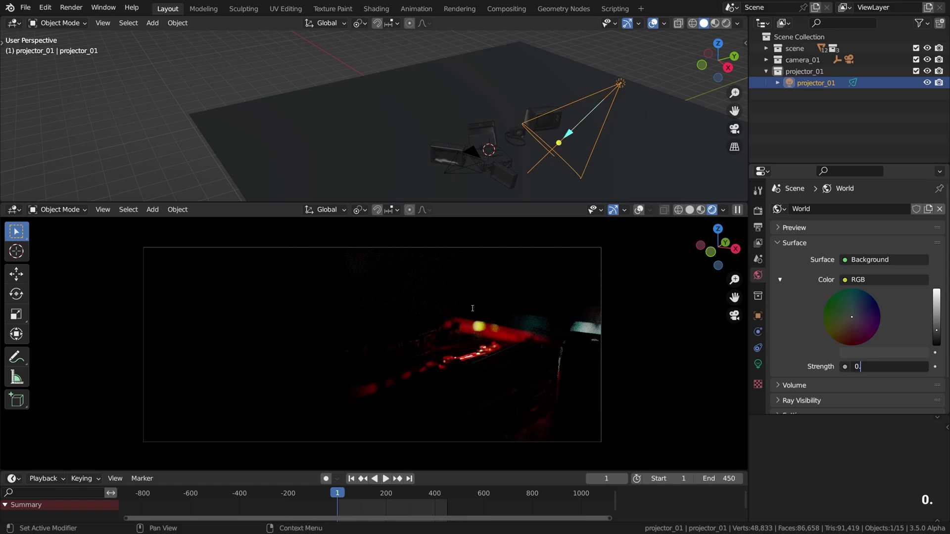
{"action": "key", "text": "Return"}
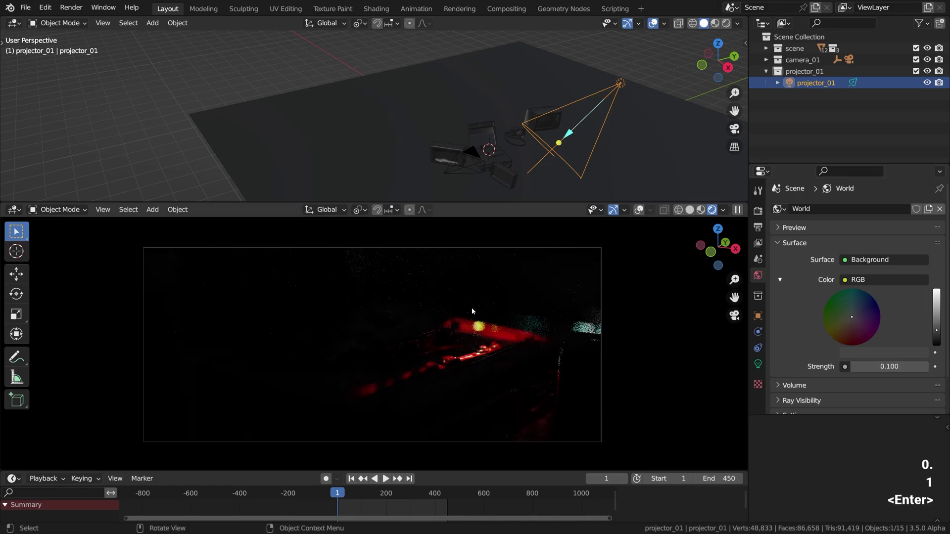
Nudge projector_01 horizontally, turn it slightly about Z, and preview the animation
{"action": "key", "text": "g"}
{"action": "key", "text": "shift+z"}
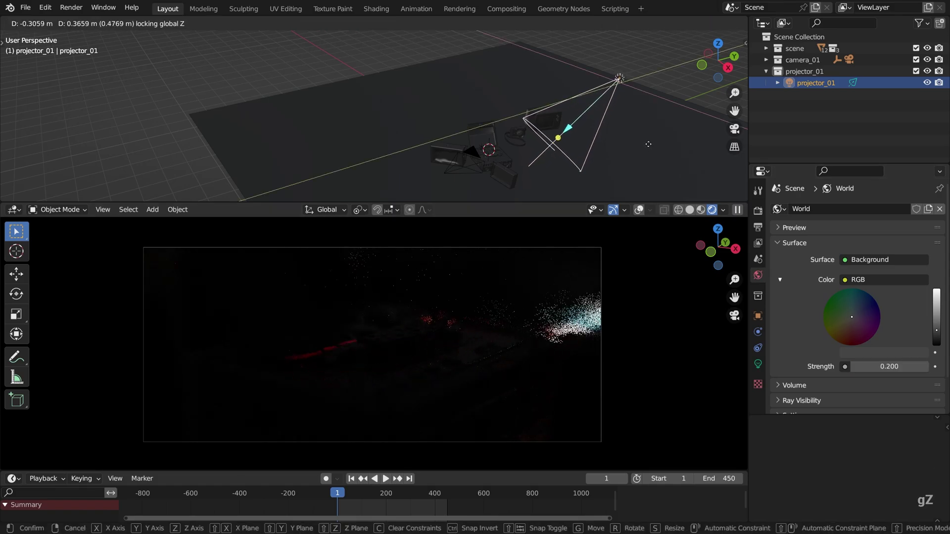
{"action": "left_click", "coordinate": [648, 144]}
{"action": "key", "text": "r"}
{"action": "key", "text": "z"}
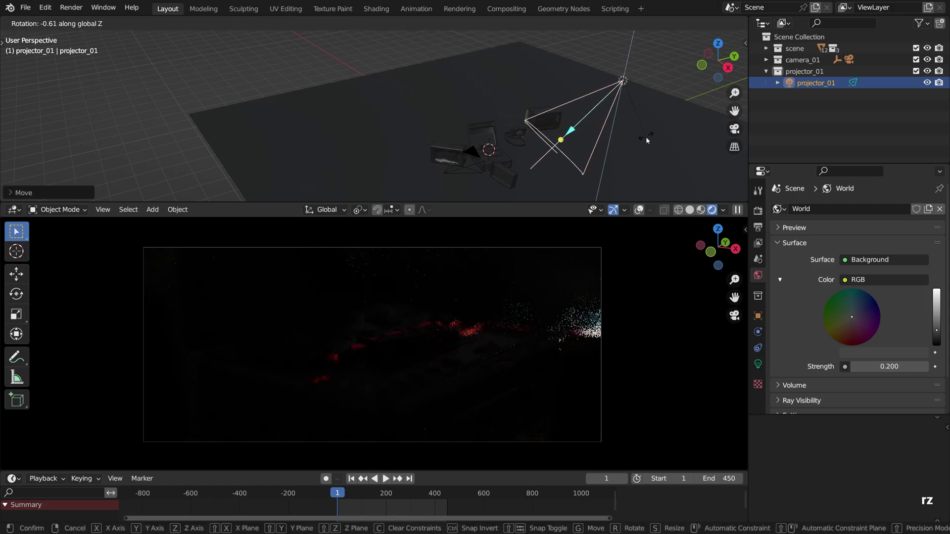
{"action": "left_click", "coordinate": [646, 140]}
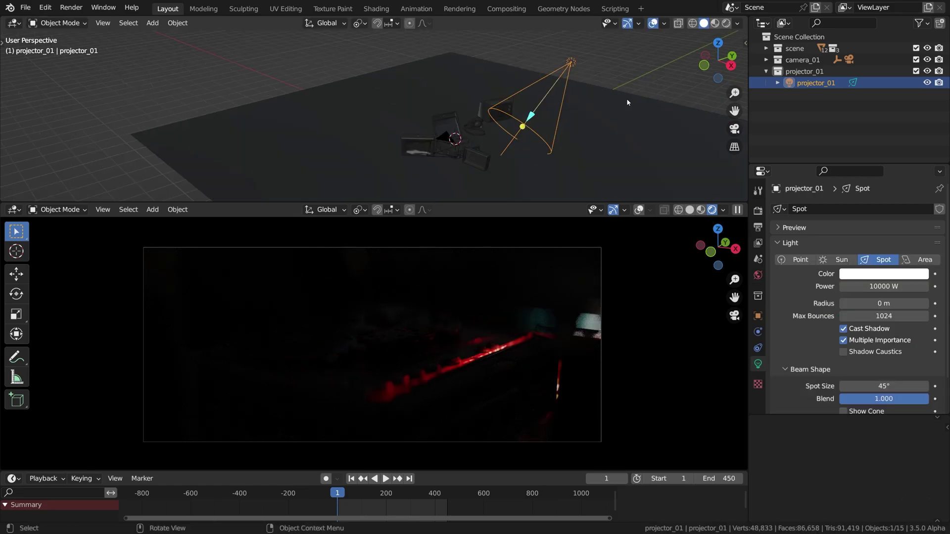
{"action": "key", "text": "shift+space"}
{"action": "key", "text": "shift+space"}
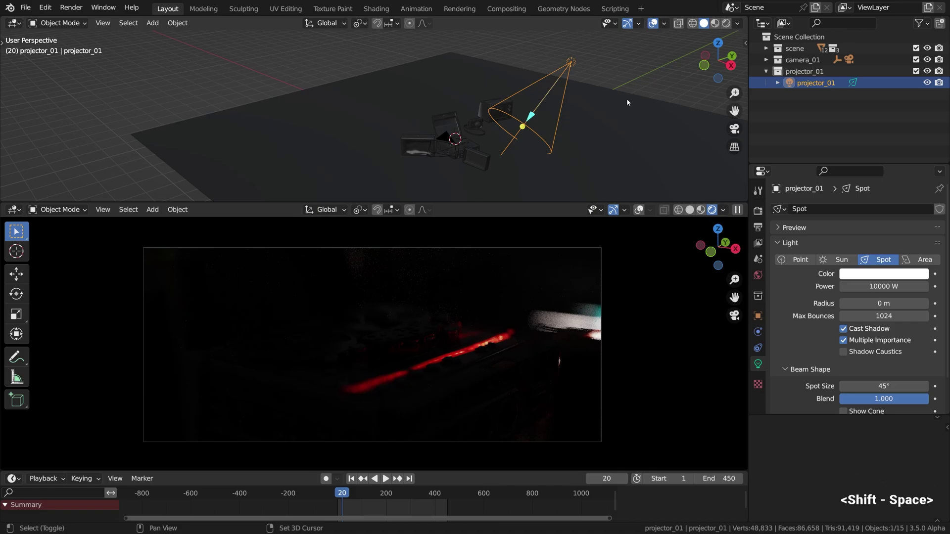
{"action": "key", "text": "shift+space"}
{"action": "key", "text": "shift+space"}
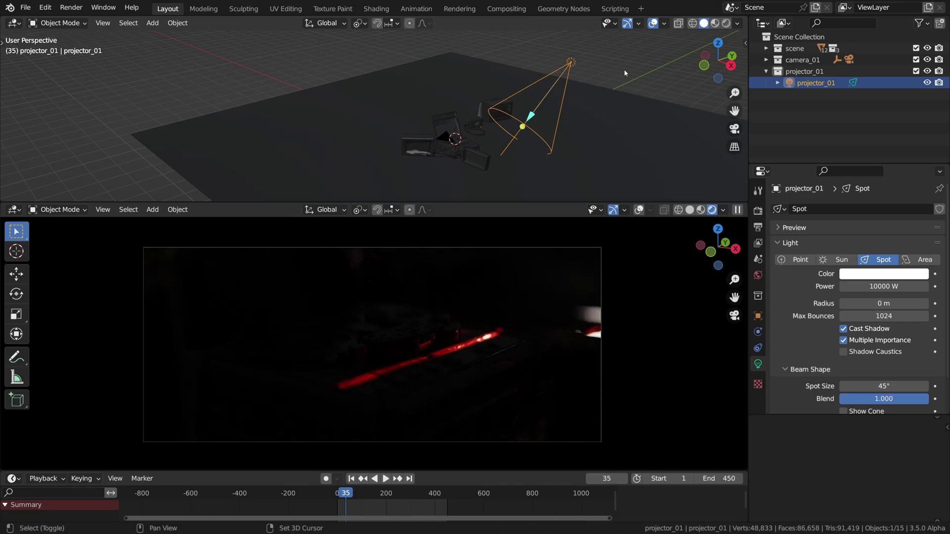
Create a new collection named blocker_01 in the Outliner
{"action": "right_click", "coordinate": [787, 102]}
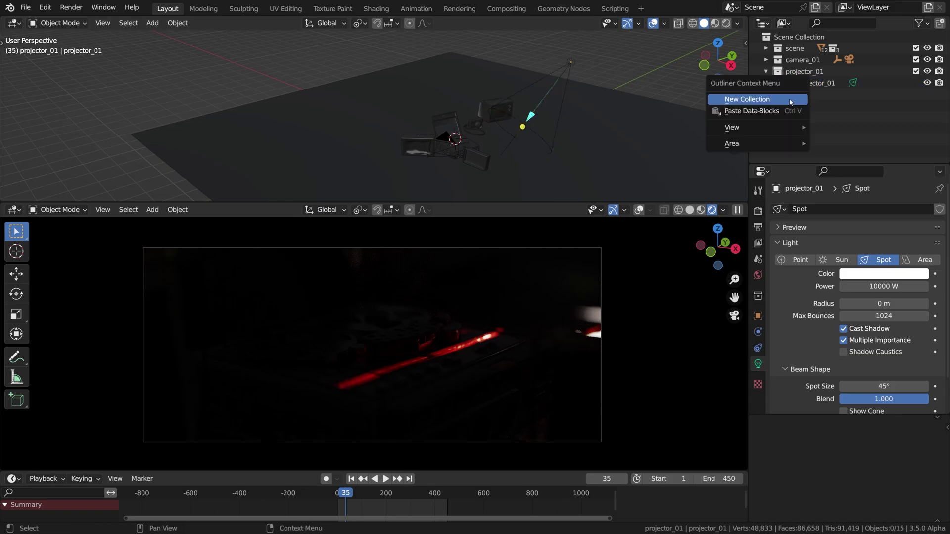
{"action": "left_click", "coordinate": [790, 102]}
{"action": "double_click", "coordinate": [808, 101]}
{"action": "type", "text": "blocker_01"}
{"action": "key", "text": "Return"}
Add a plane beside the projector and rotate it upright about X
{"action": "key", "text": "shift+a"}
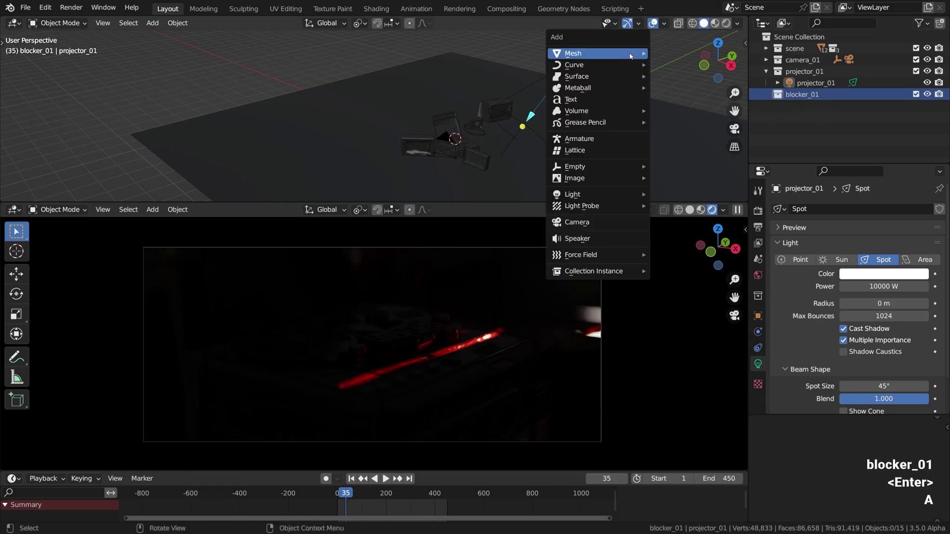
{"action": "mouse_move", "coordinate": [638, 53]}
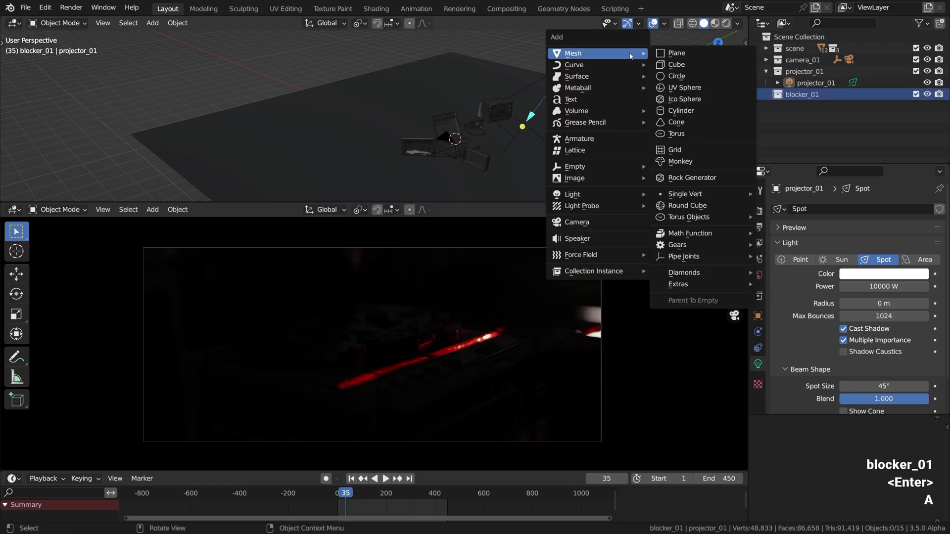
{"action": "left_click", "coordinate": [667, 53]}
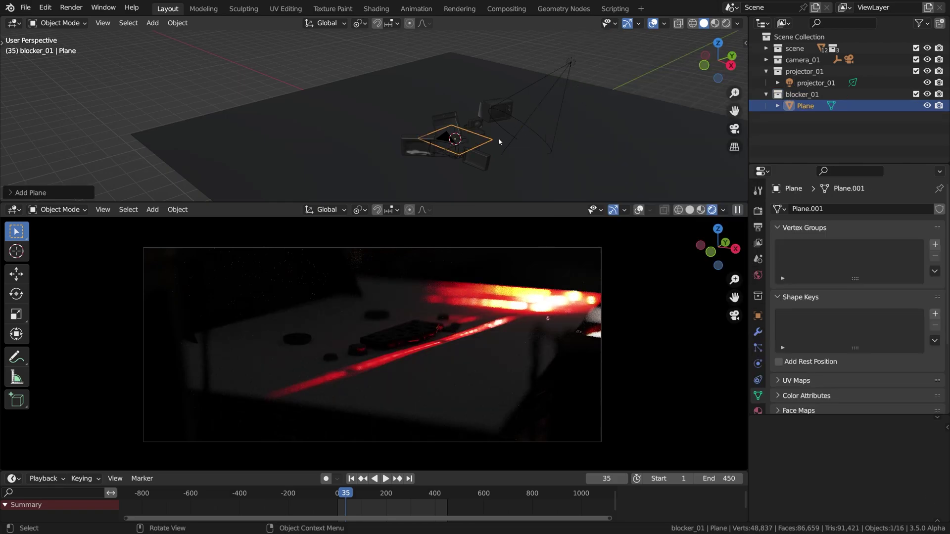
{"action": "key", "text": "g"}
{"action": "key", "text": "shift+z"}
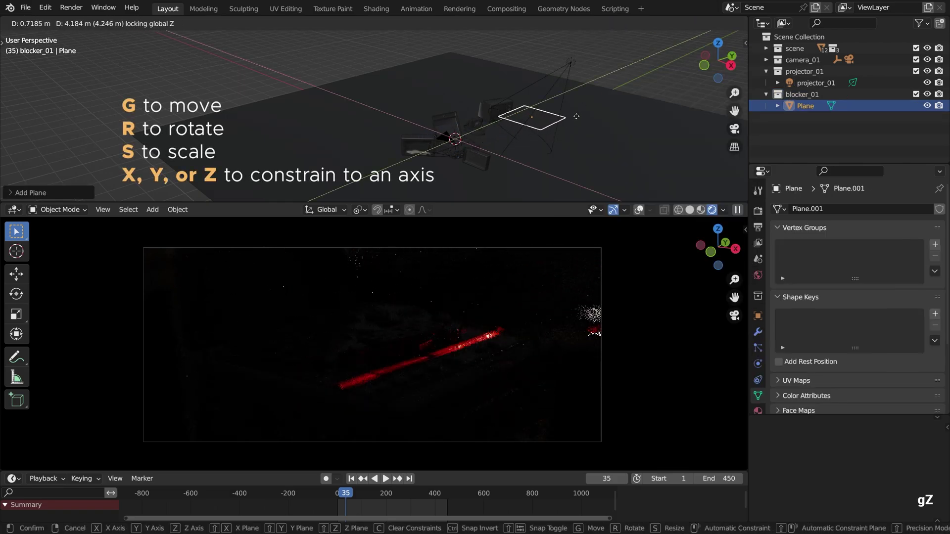
{"action": "left_click", "coordinate": [597, 102]}
{"action": "scroll", "coordinate": [597, 103], "scroll_direction": "up", "scroll_amount": 3}
{"action": "key", "text": "r"}
{"action": "key", "text": "x"}
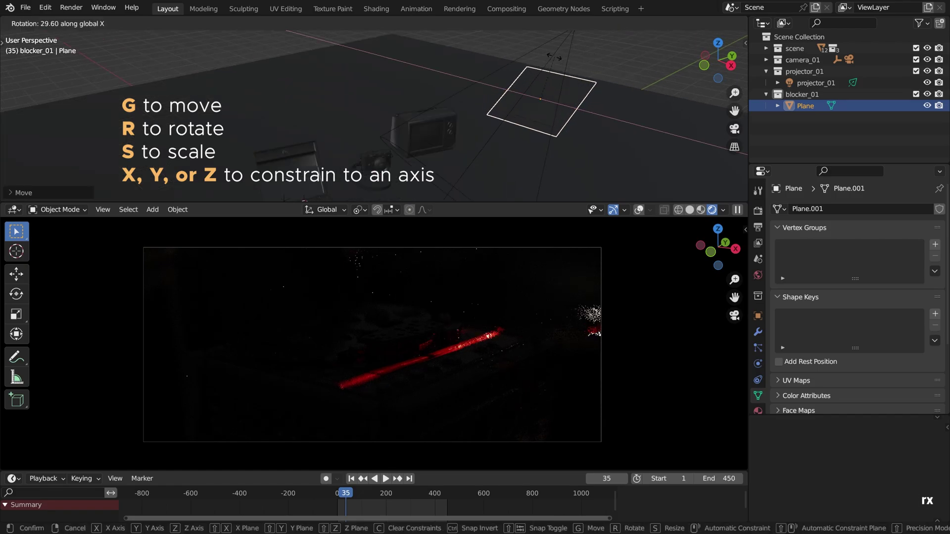
{"action": "left_click", "coordinate": [523, 72]}
Adjust the plane's height along Z and begin repositioning it horizontally
{"action": "left_click_drag", "start_coordinate": [522, 72], "coordinate": [576, 105], "text": "alt"}
{"action": "key", "text": "g"}
{"action": "key", "text": "z"}
{"action": "key", "text": "shift+z"}
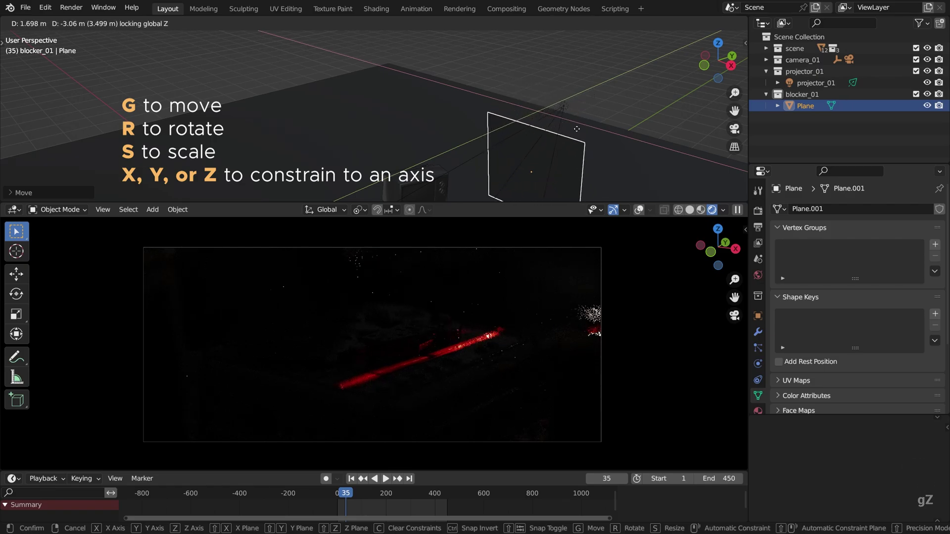
{"action": "key", "text": "z"}
{"action": "left_click", "coordinate": [580, 106]}
{"action": "mouse_move", "coordinate": [580, 106]}
{"action": "left_mouse_down", "text": "alt"}
{"action": "mouse_move", "coordinate": [583, 121]}
{"action": "mouse_move", "coordinate": [569, 94]}
{"action": "left_mouse_up", "text": "alt"}
{"action": "key", "text": "g"}
{"action": "key", "text": "shift+z"}
Place the blocker plane, then raise it along Z in several moves until it partly blocks the red beam
{"action": "left_click", "coordinate": [586, 156]}
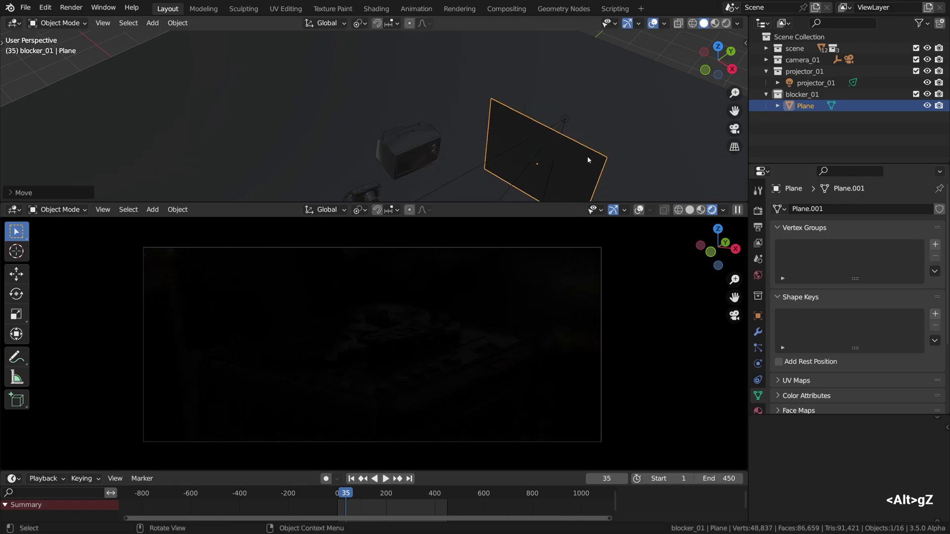
{"action": "left_click_drag", "start_coordinate": [587, 156], "coordinate": [515, 85], "text": "alt+shift"}
{"action": "key", "text": "g"}
{"action": "key", "text": "z"}
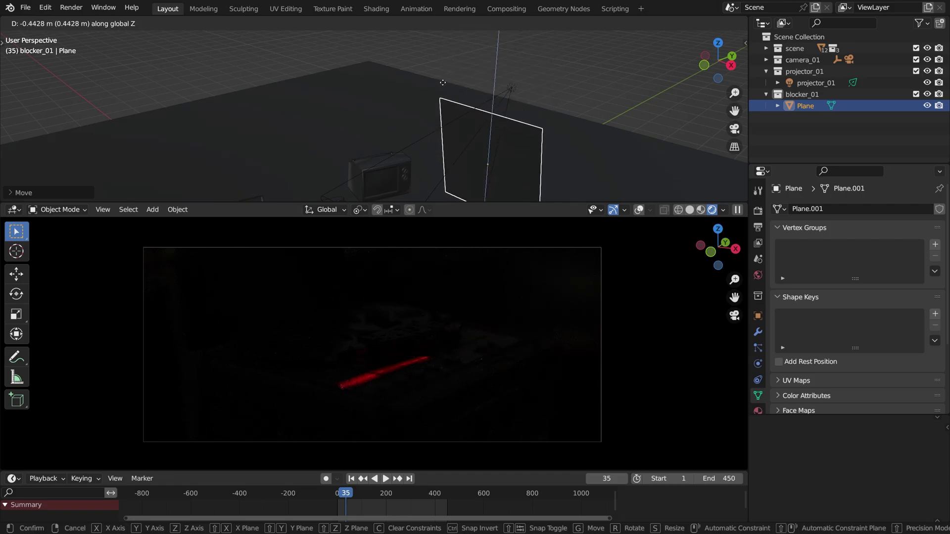
{"action": "left_click", "coordinate": [443, 85]}
{"action": "key", "text": "g"}
{"action": "key", "text": "z"}
{"action": "left_click", "coordinate": [468, 95]}
{"action": "key", "text": "g"}
{"action": "key", "text": "z"}
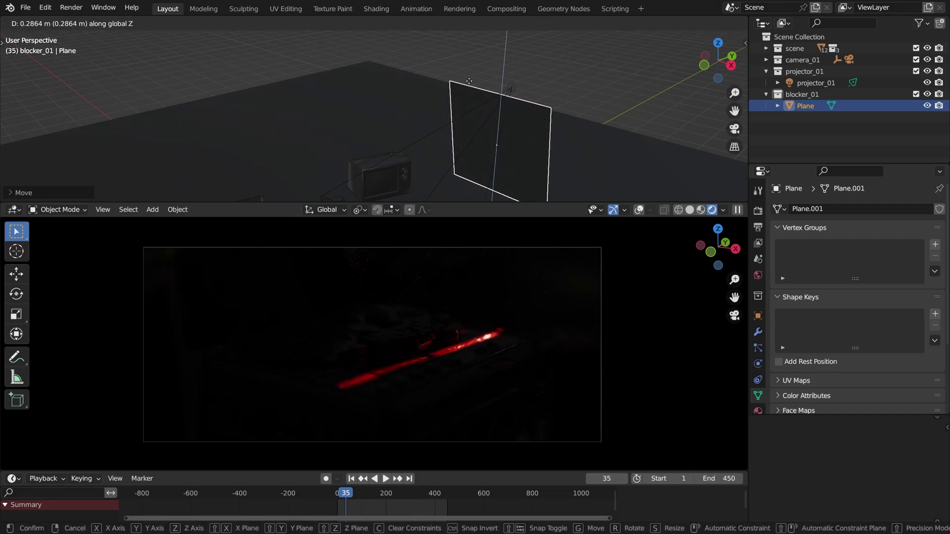
{"action": "left_click", "coordinate": [470, 80]}
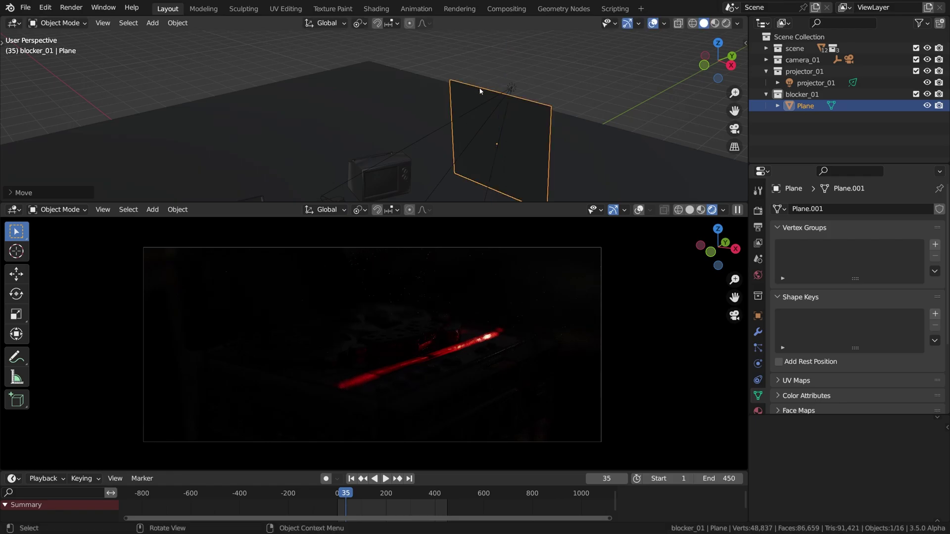
Play and scrub the animation to check the lighting, then return to frame 1
{"action": "key", "text": "space"}
{"action": "left_click", "coordinate": [359, 512]}
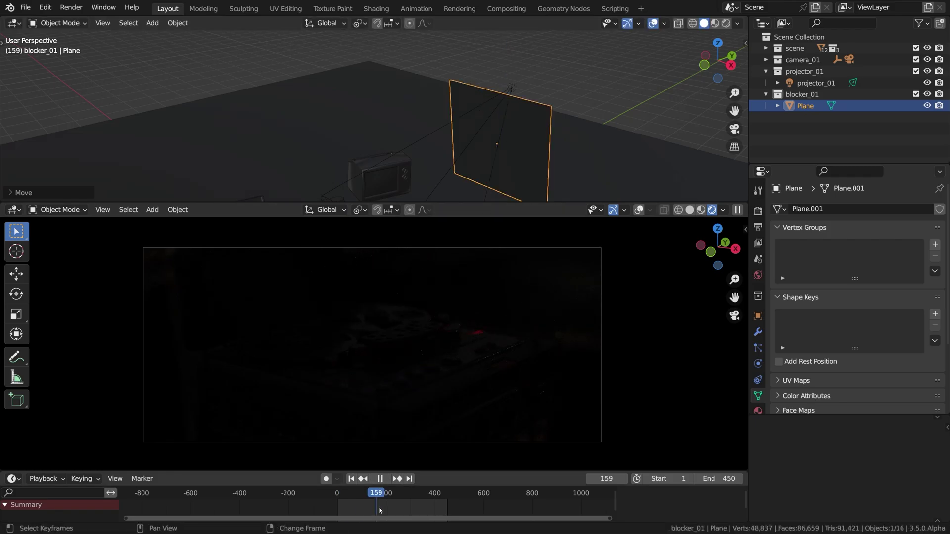
{"action": "left_click_drag", "start_coordinate": [404, 505], "coordinate": [354, 488]}
{"action": "key", "text": "space"}
{"action": "key", "text": "shift+Left"}
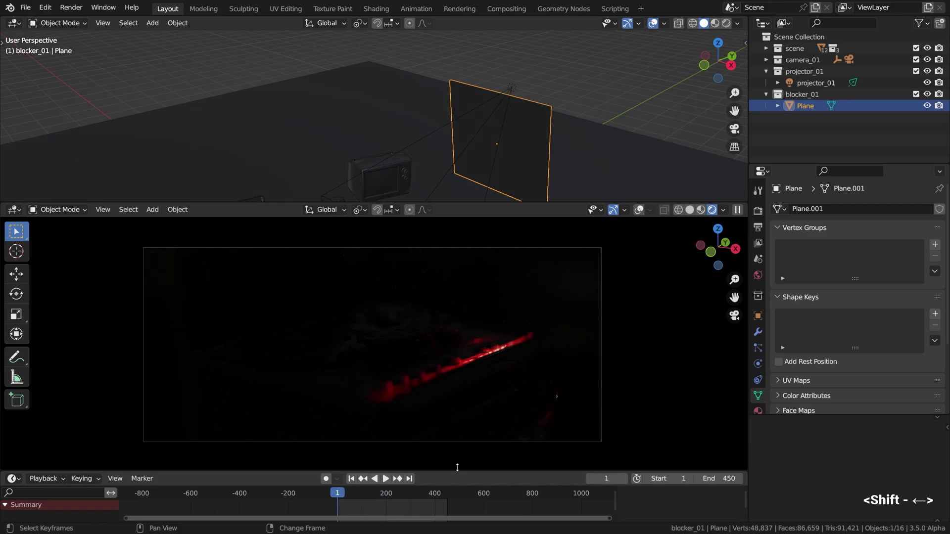
Rotate the blocker plane slightly and deselect everything
{"action": "mouse_move", "coordinate": [535, 146]}
{"action": "middle_mouse_down", "text": "alt"}
{"action": "mouse_move", "coordinate": [549, 159]}
{"action": "mouse_move", "coordinate": [541, 153]}
{"action": "middle_mouse_up", "text": "alt"}
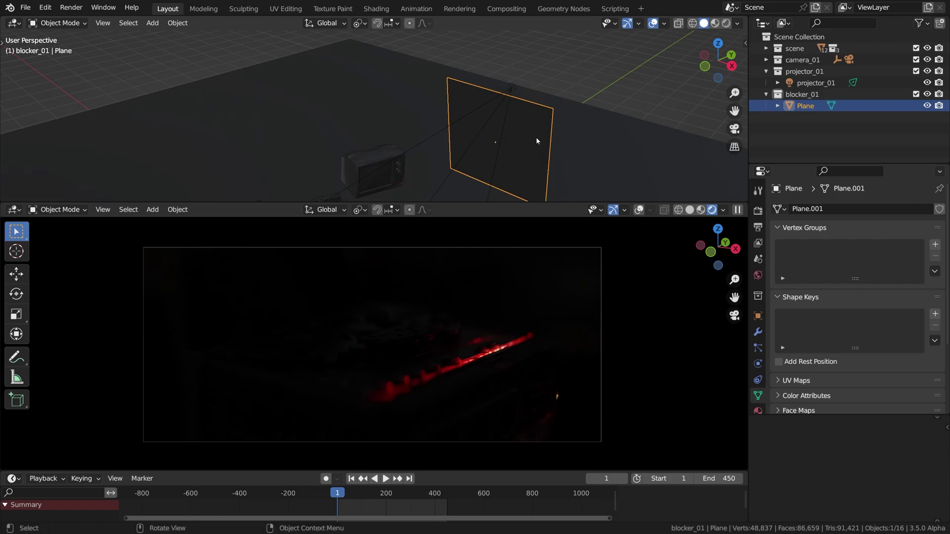
{"action": "left_click", "coordinate": [510, 99]}
{"action": "mouse_move", "coordinate": [508, 105]}
{"action": "middle_mouse_down", "text": "alt"}
{"action": "mouse_move", "coordinate": [443, 100]}
{"action": "mouse_move", "coordinate": [495, 97]}
{"action": "middle_mouse_up", "text": "alt"}
{"action": "left_click", "coordinate": [519, 104]}
{"action": "key", "text": "r"}
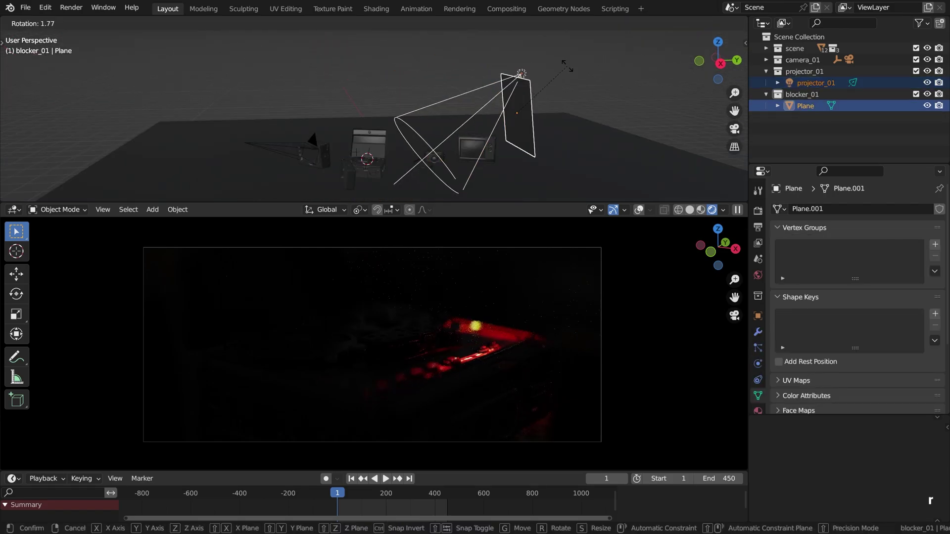
{"action": "left_click", "coordinate": [566, 64]}
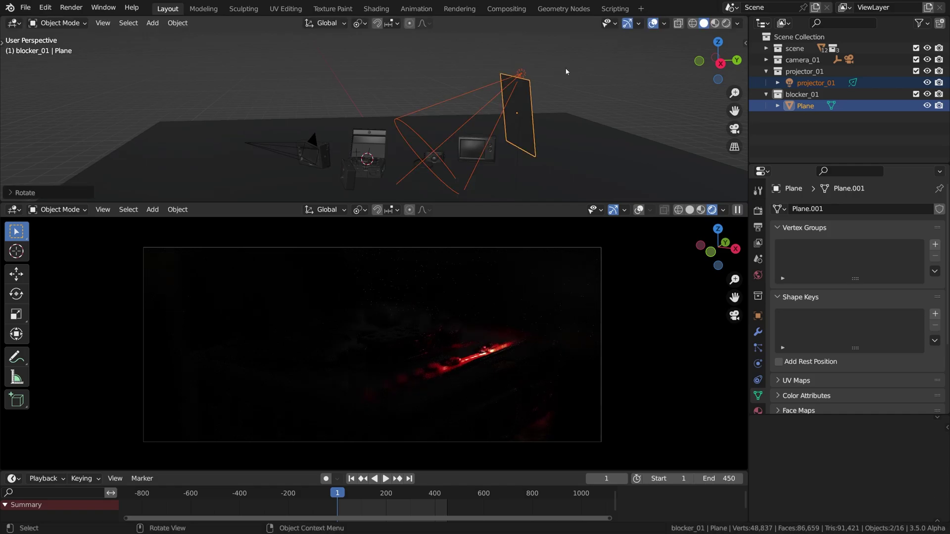
{"action": "key", "text": "alt+a"}
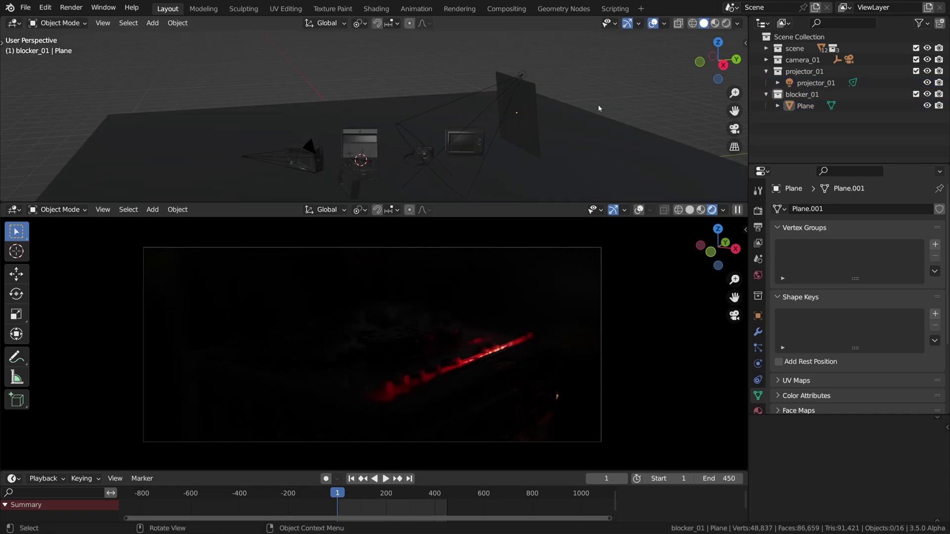
Rename the plane to blocker_01 in the Outliner and collapse its collection
{"action": "double_click", "coordinate": [805, 105]}
{"action": "type", "text": "blocker_01"}
{"action": "key", "text": "alt+Tab"}
{"action": "type", "text": "1"}
{"action": "left_click", "coordinate": [846, 131]}
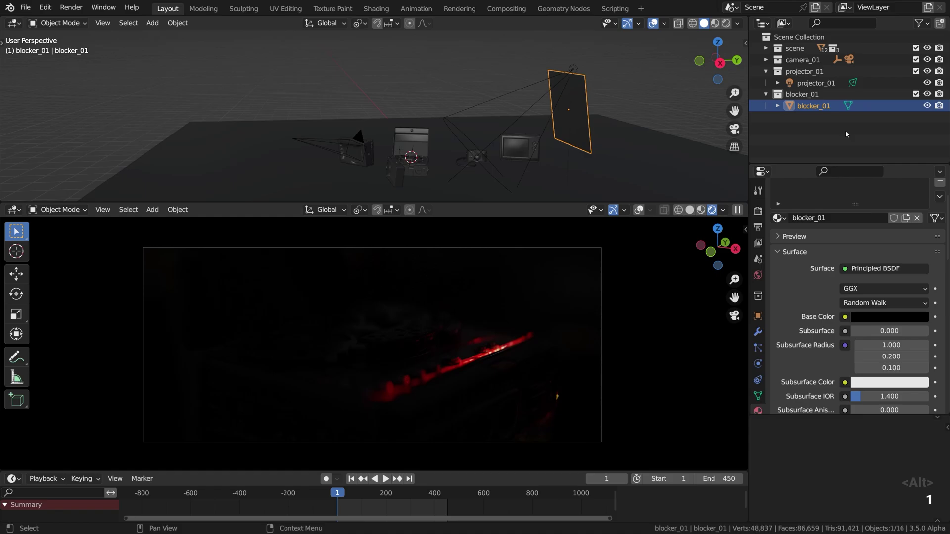
{"action": "middle_click_drag", "start_coordinate": [564, 81], "coordinate": [591, 111], "text": "alt"}
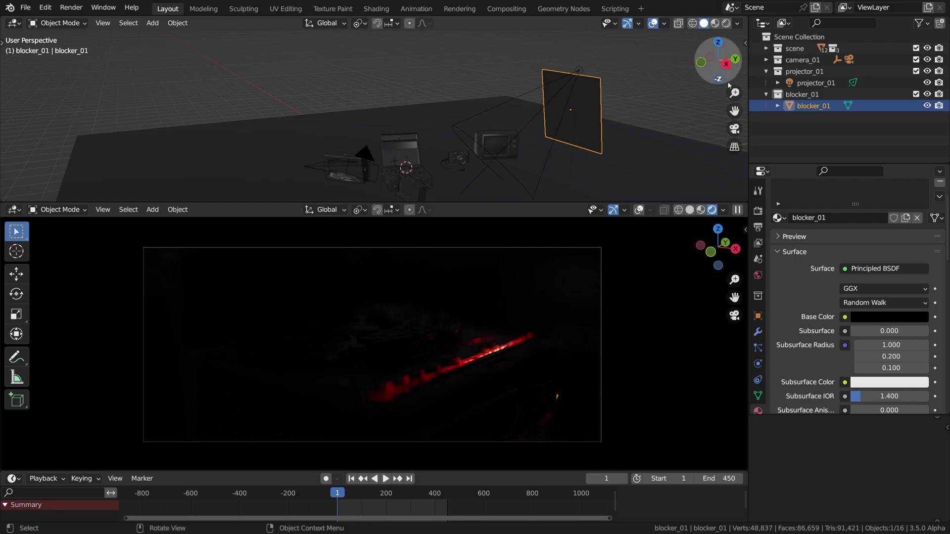
{"action": "left_click", "coordinate": [766, 94]}
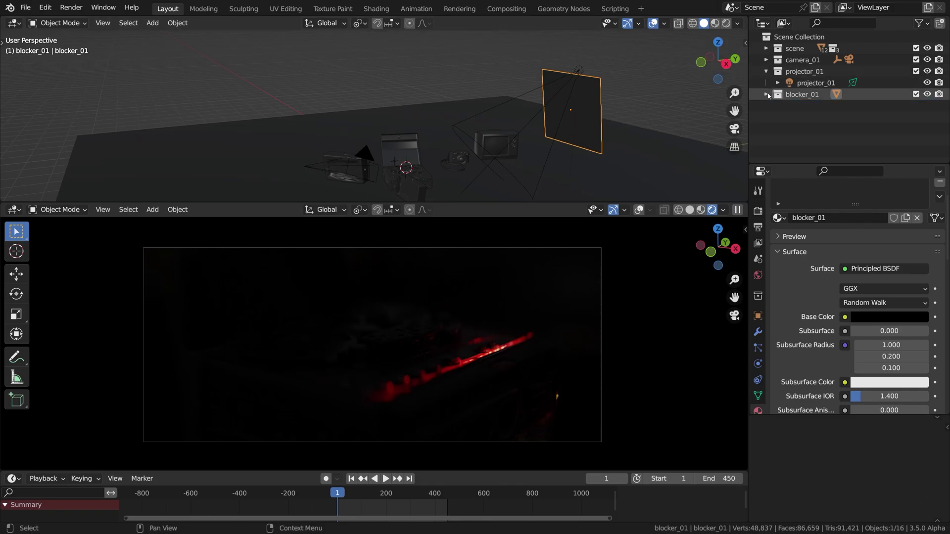
Select the projector_01 spot light (10000 W, 45°) and orbit around the scene
{"action": "left_click", "coordinate": [811, 85]}
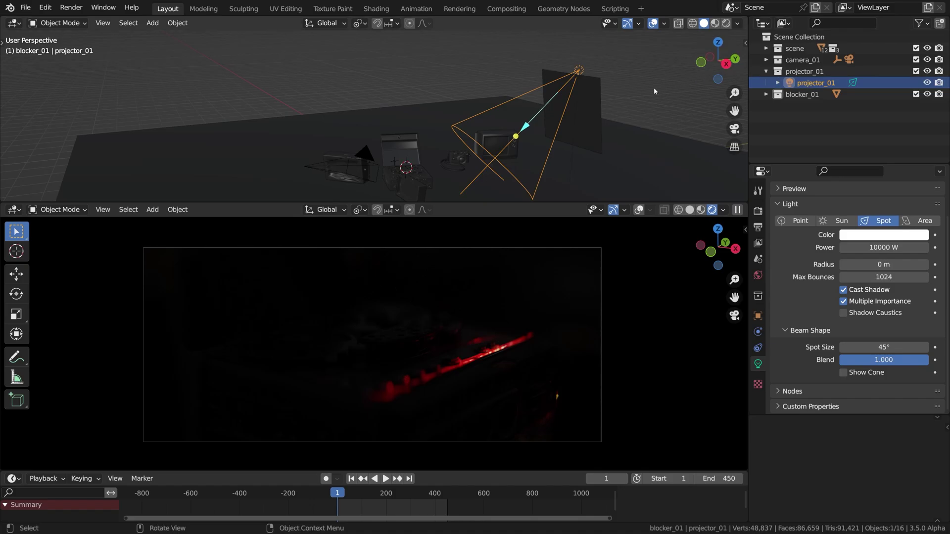
{"action": "middle_click_drag", "start_coordinate": [587, 83], "coordinate": [596, 82], "text": "alt"}
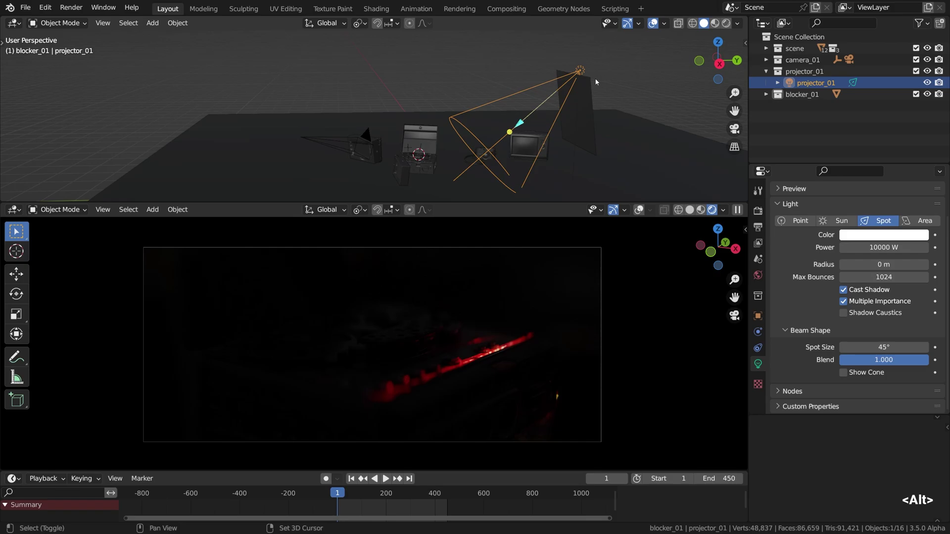
Duplicate projector_01, place the copy beside it, and rename the copy projector_02
{"action": "key", "text": "shift+d"}
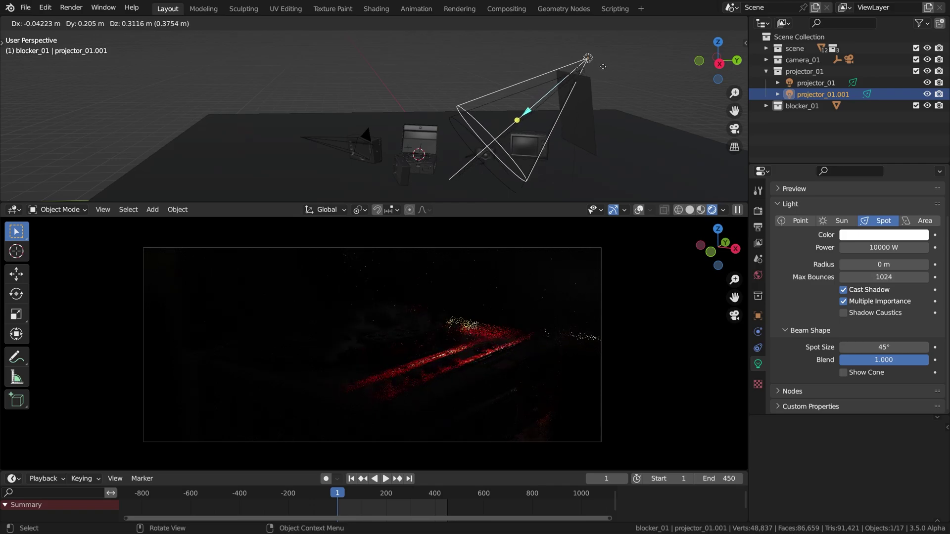
{"action": "left_click", "coordinate": [603, 70]}
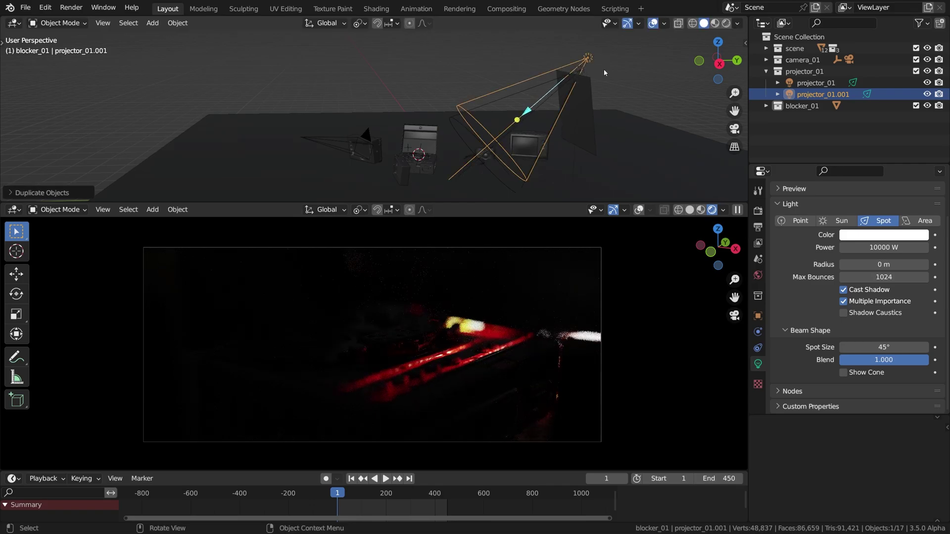
{"action": "double_click", "coordinate": [831, 94]}
{"action": "left_click", "coordinate": [831, 94]}
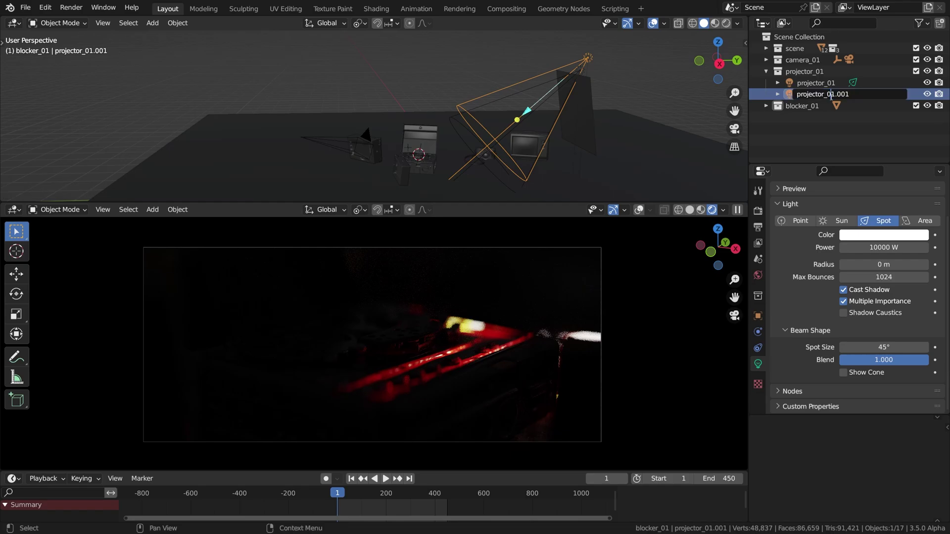
{"action": "type", "text": "2"}
{"action": "key", "text": "Return"}
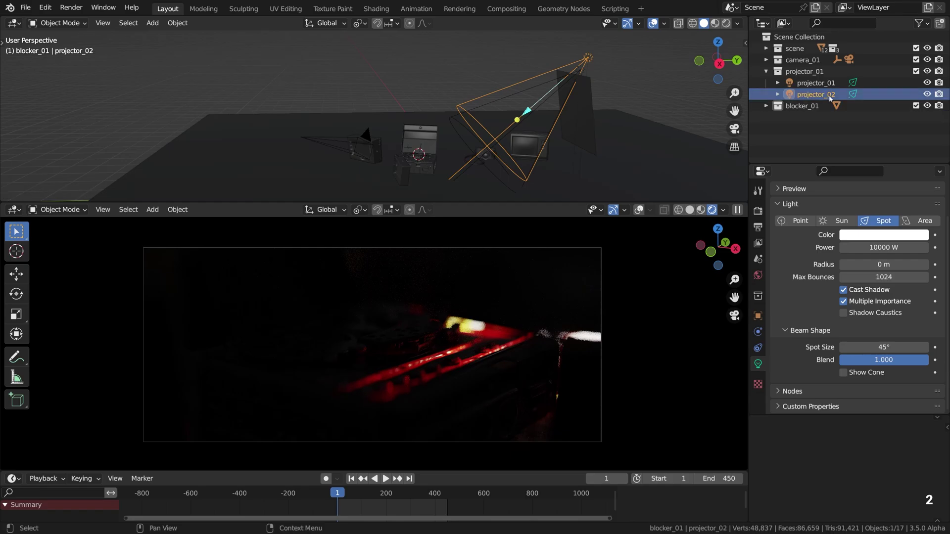
Create a new collection named projector_02 and move the projector_02 light into it
{"action": "right_click", "coordinate": [823, 119]}
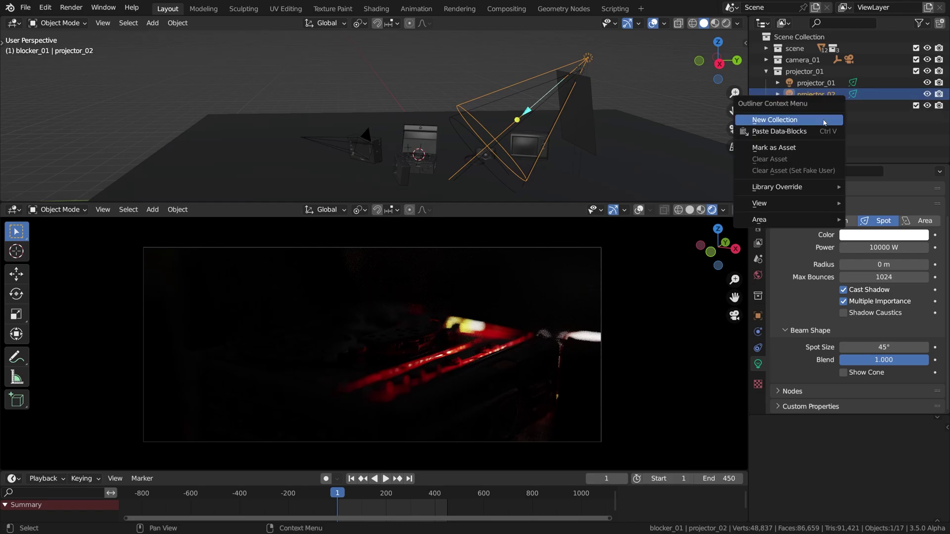
{"action": "left_click", "coordinate": [824, 120]}
{"action": "double_click", "coordinate": [817, 117]}
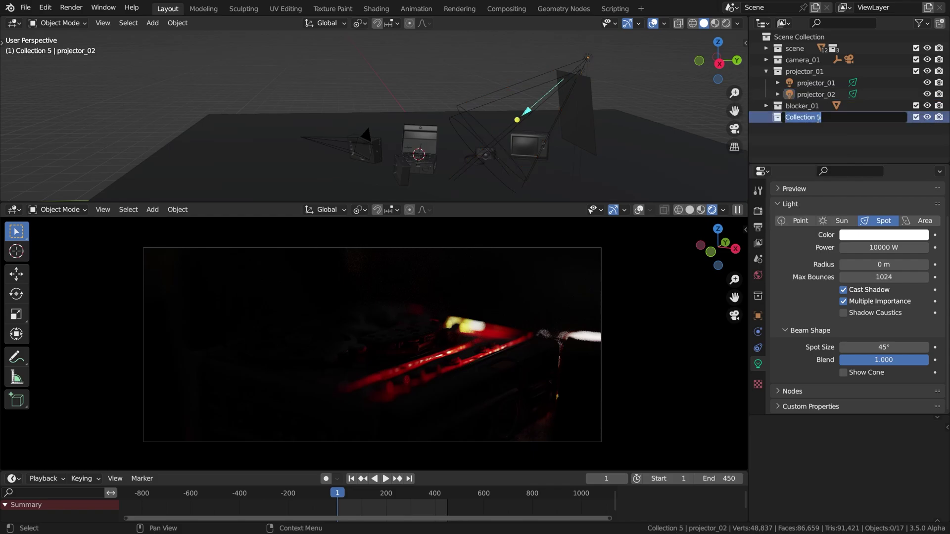
{"action": "type", "text": "projector_02"}
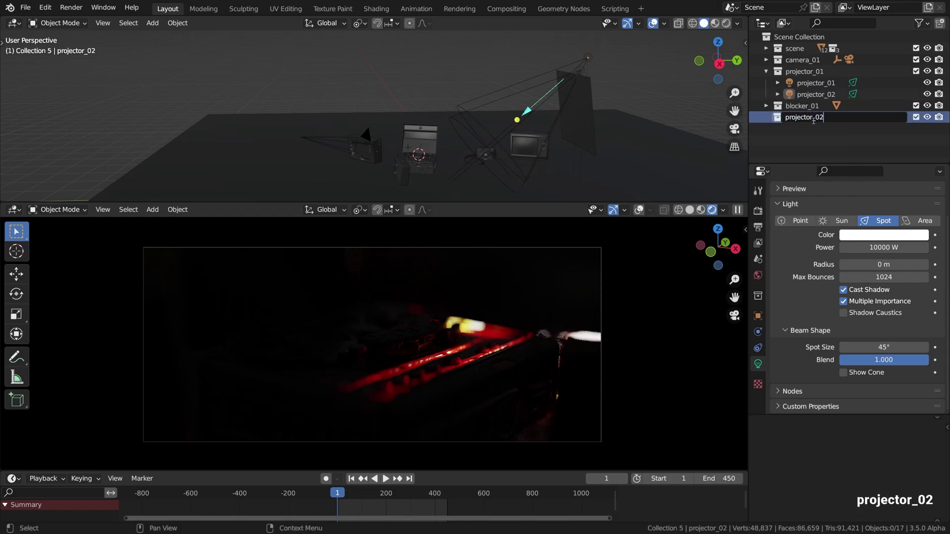
{"action": "key", "text": "Return"}
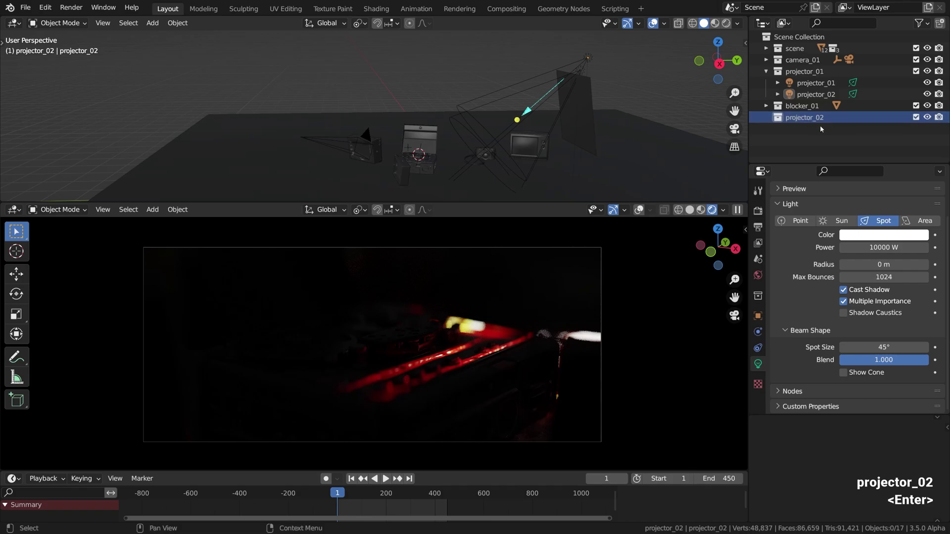
{"action": "left_click", "coordinate": [817, 94]}
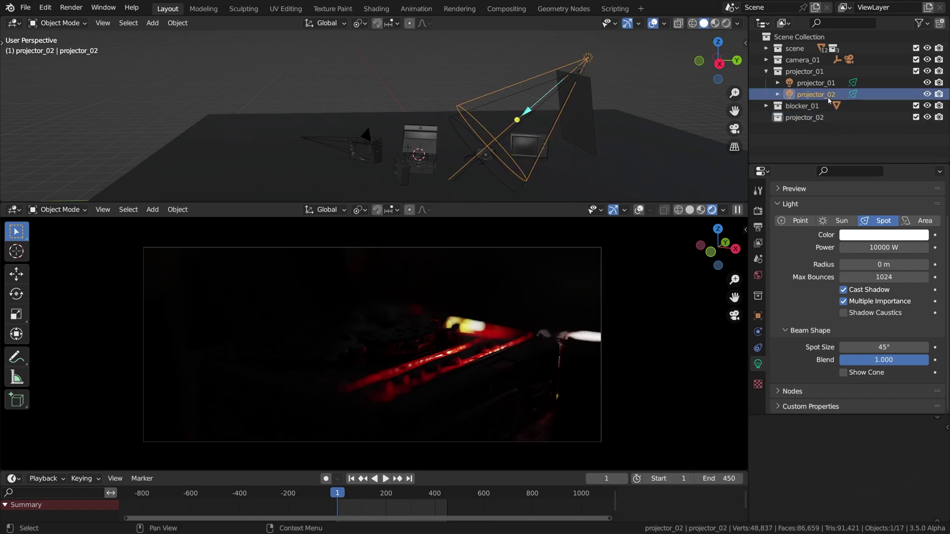
{"action": "left_click_drag", "start_coordinate": [825, 98], "coordinate": [821, 117]}
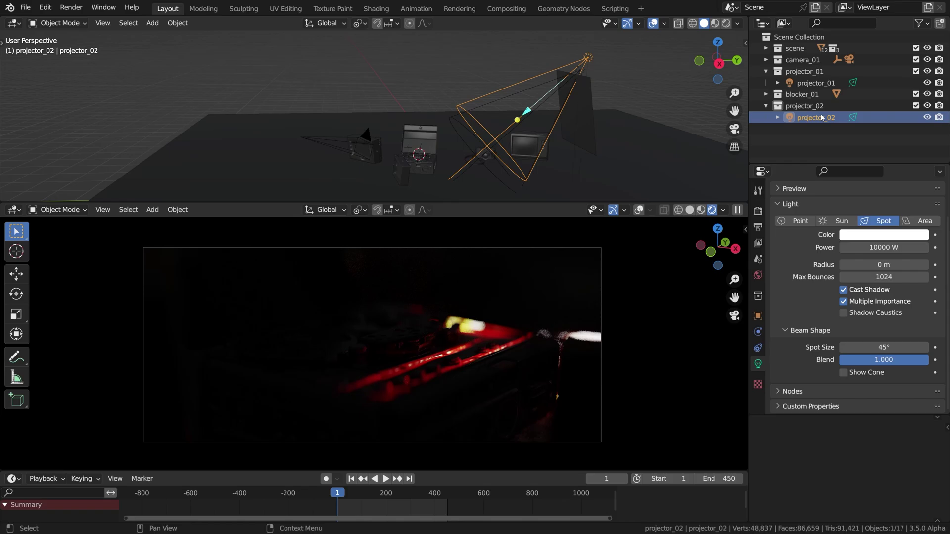
Exclude projector_01, set projector_02's radius to 0.15 m, and rotate its beam onto the recorder
{"action": "left_click", "coordinate": [916, 71]}
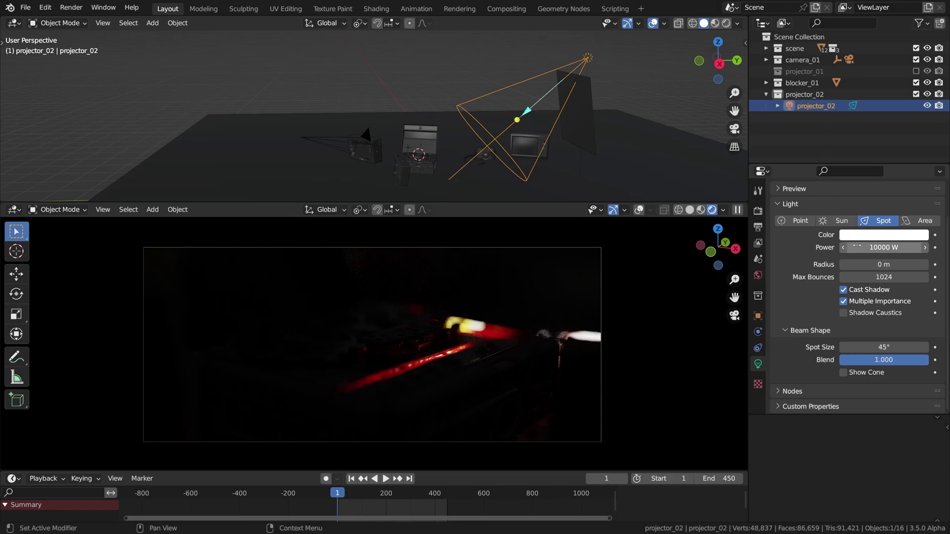
{"action": "mouse_move", "coordinate": [884, 264]}
{"action": "left_mouse_down"}
{"action": "mouse_move", "coordinate": [911, 264]}
{"action": "mouse_move", "coordinate": [870, 265]}
{"action": "left_mouse_up"}
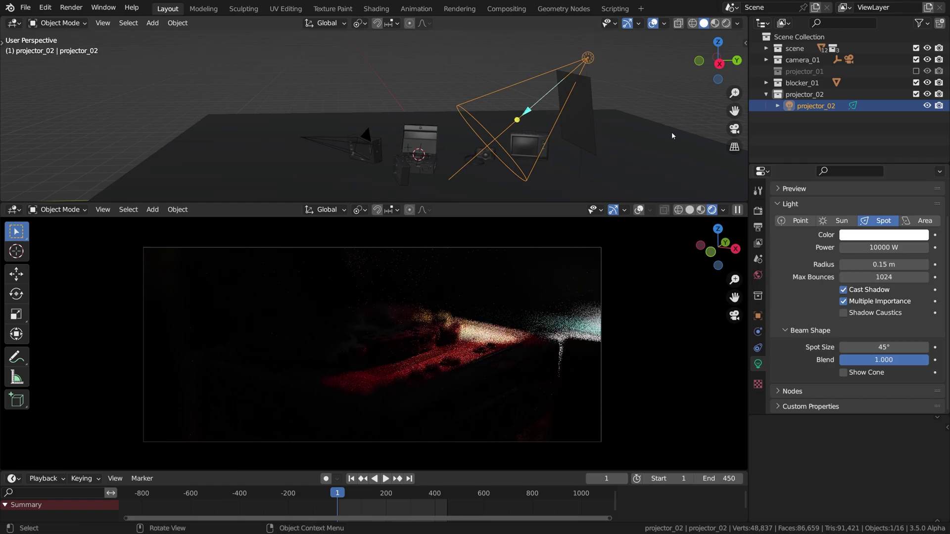
{"action": "left_click_drag", "start_coordinate": [585, 83], "coordinate": [578, 74], "text": "alt"}
{"action": "key", "text": "r"}
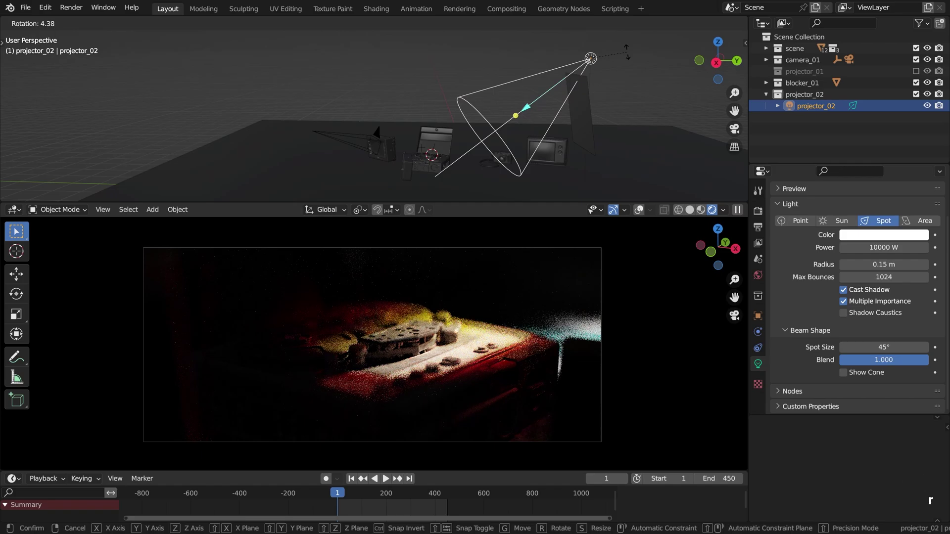
{"action": "left_click", "coordinate": [627, 51]}
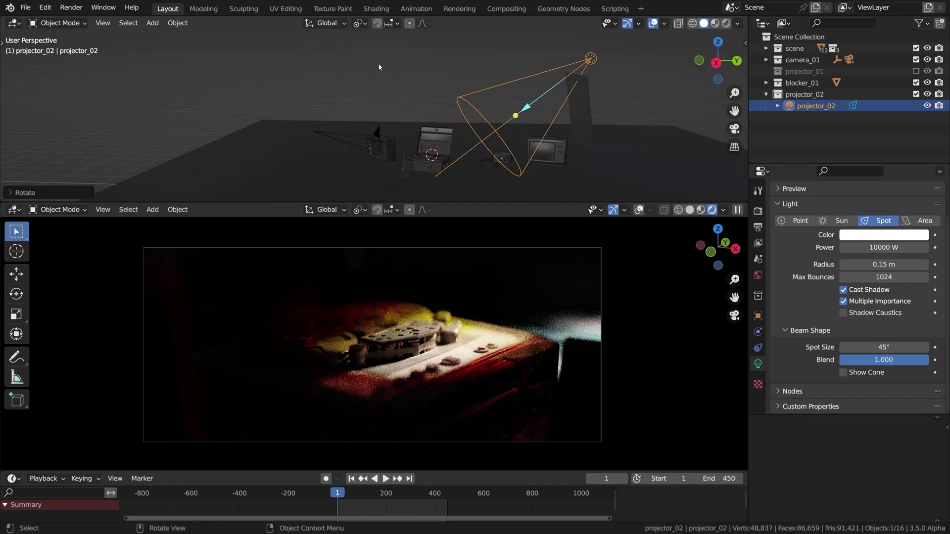
Show projector_02's light nodes in a Shader Editor in the top area
{"action": "left_click", "coordinate": [14, 23]}
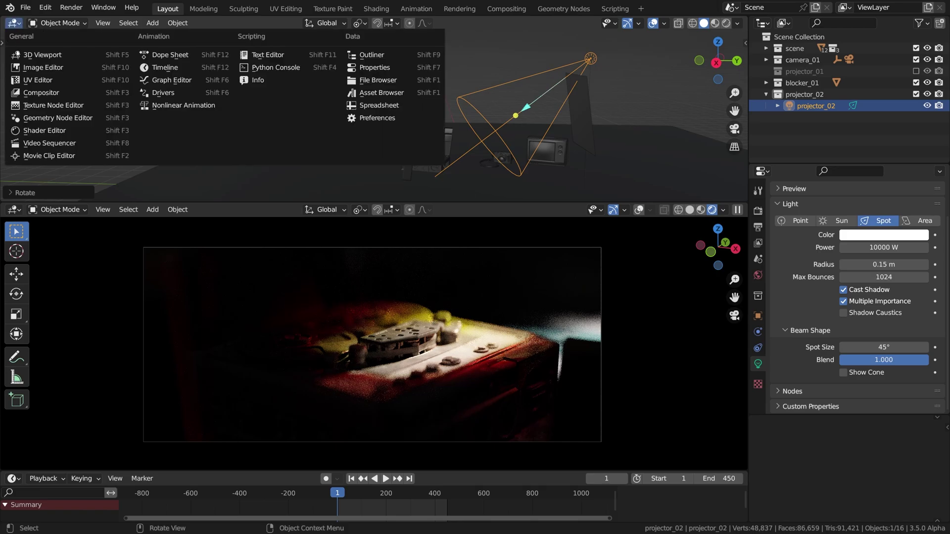
{"action": "left_click", "coordinate": [32, 130]}
{"action": "scroll", "coordinate": [138, 138], "scroll_direction": "down", "scroll_amount": 2}
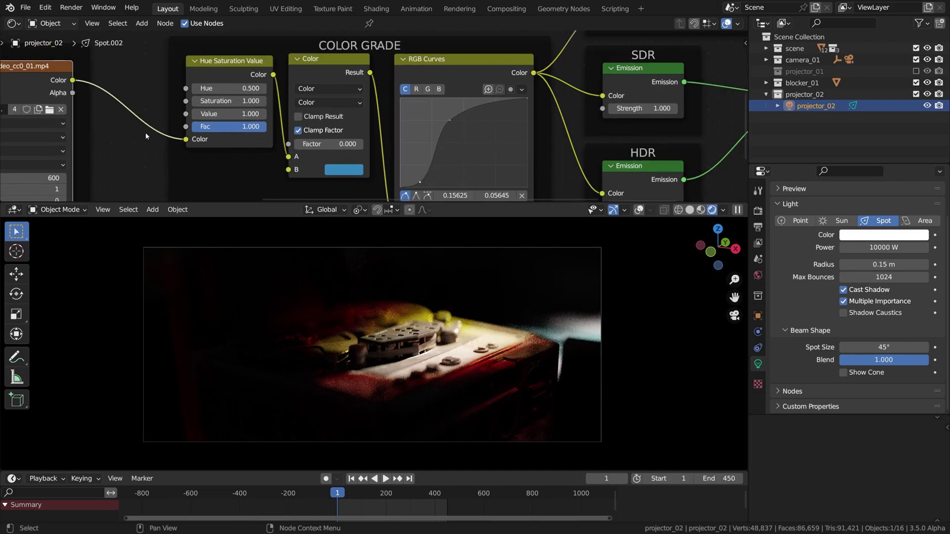
{"action": "scroll", "coordinate": [195, 136], "scroll_direction": "right", "scroll_amount": 6}
{"action": "scroll", "coordinate": [195, 137], "scroll_direction": "down", "scroll_amount": 2}
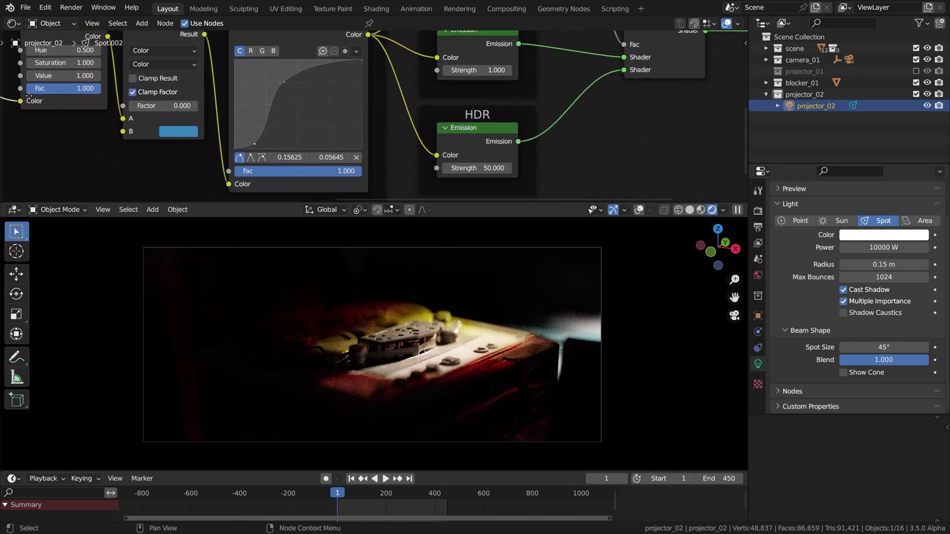
{"action": "scroll", "coordinate": [475, 169], "scroll_direction": "up", "scroll_amount": 3}
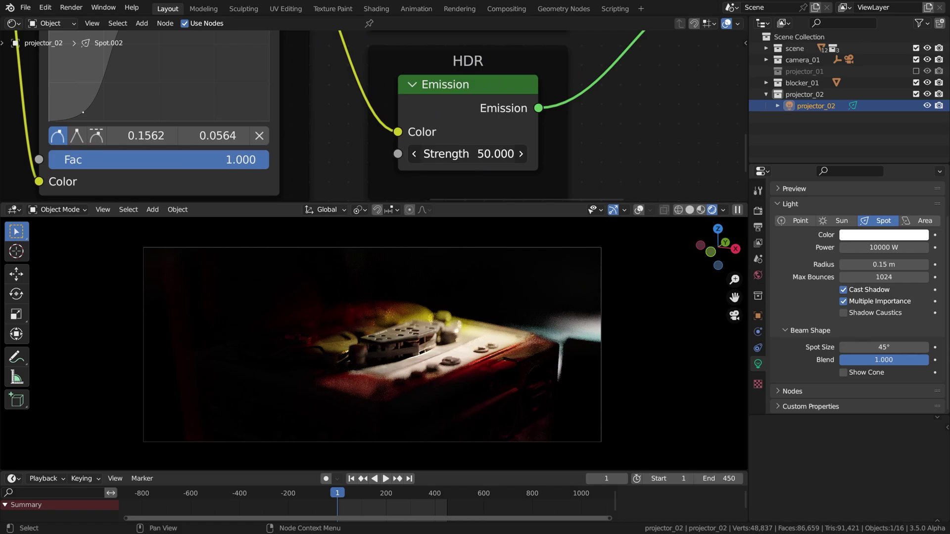
Set the HDR Emission node's Strength from 50 to 1
{"action": "left_click_drag", "start_coordinate": [470, 154], "coordinate": [326, 153]}
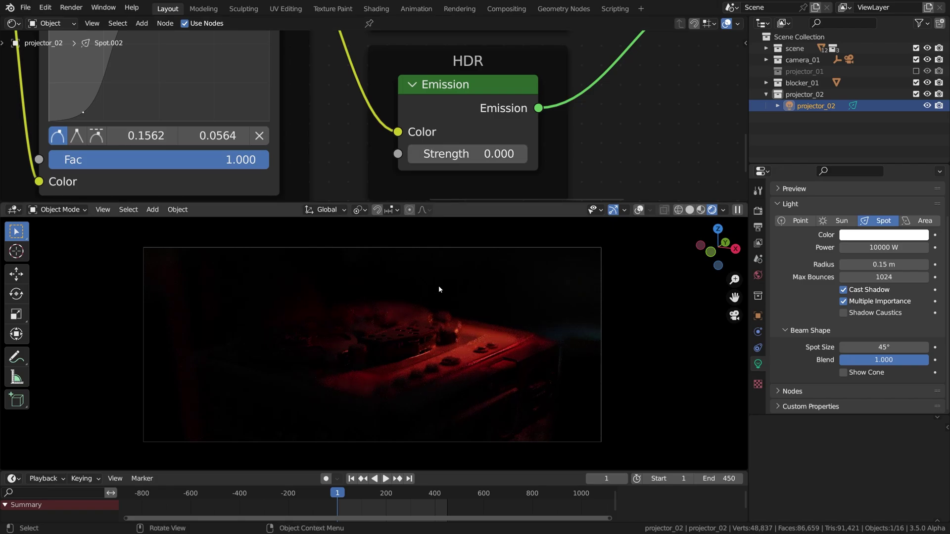
{"action": "left_click", "coordinate": [465, 154]}
{"action": "type", "text": "1"}
{"action": "key", "text": "Return"}
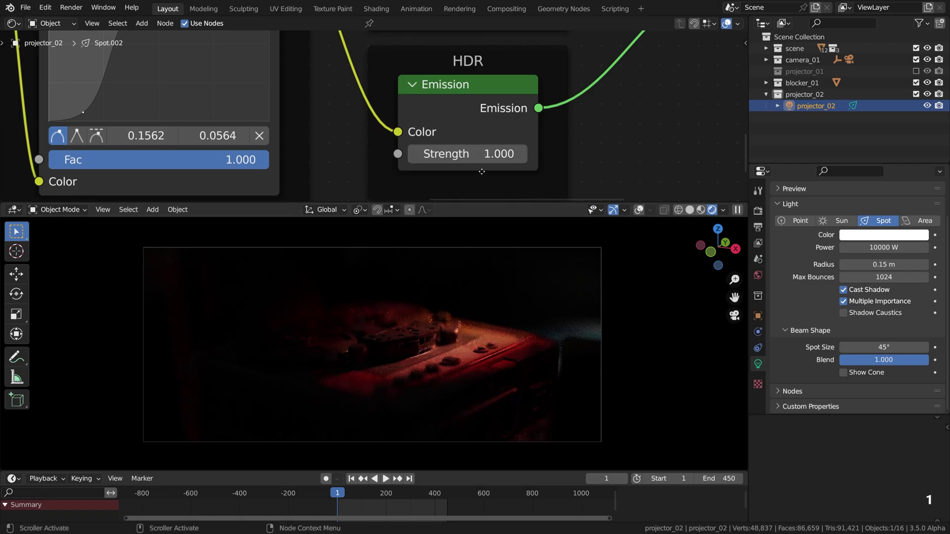
{"action": "scroll", "coordinate": [484, 168], "scroll_direction": "down", "scroll_amount": 2}
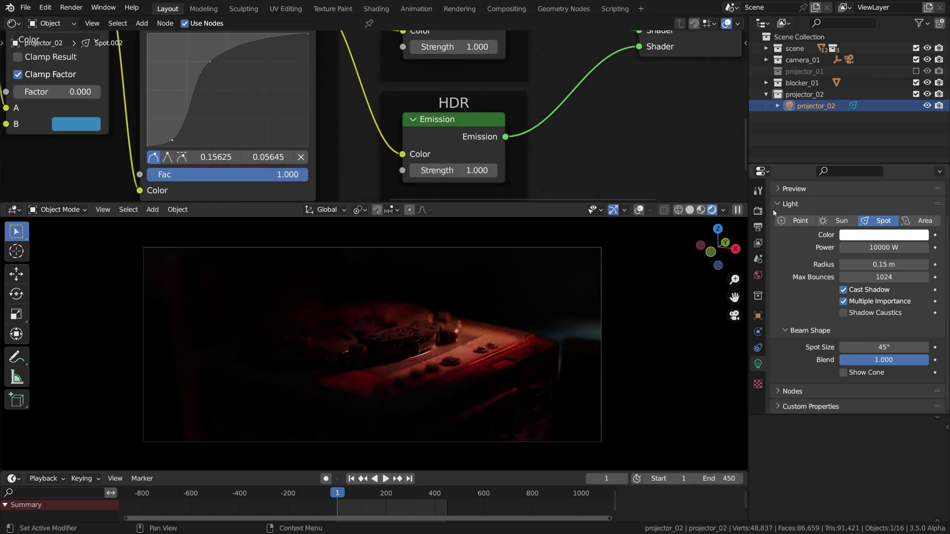
Play the animation and rotate projector_02 slightly around the Z axis
{"action": "key", "text": "shift+space"}
{"action": "key", "text": "shift+space"}
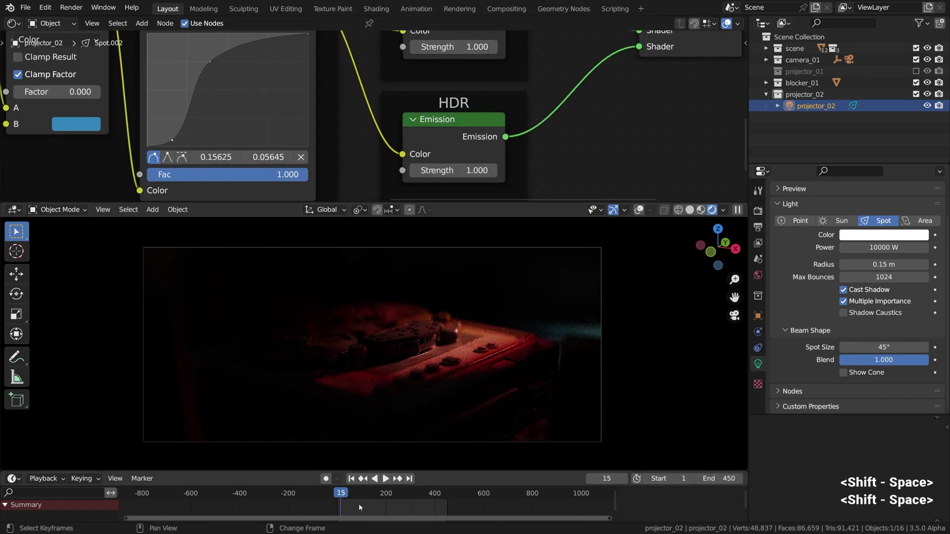
{"action": "left_click", "coordinate": [374, 503]}
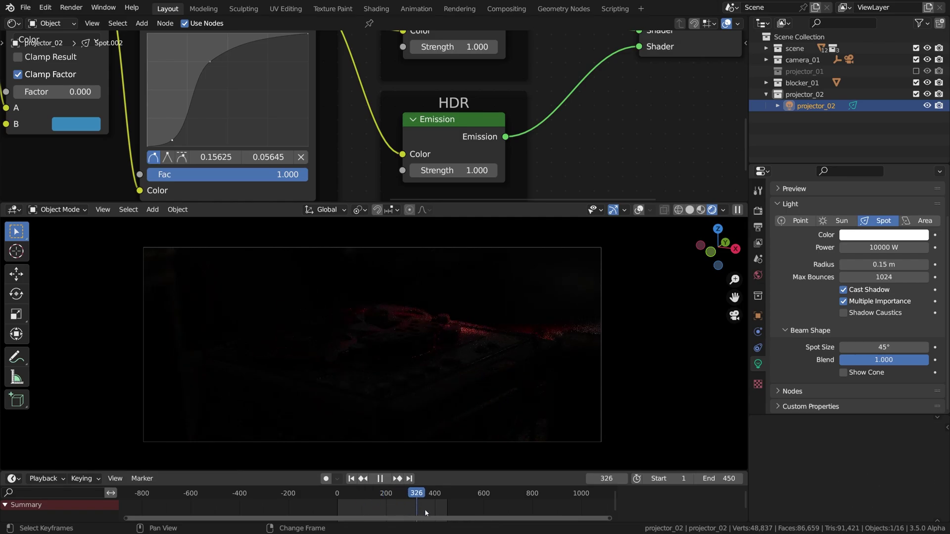
{"action": "left_click", "coordinate": [386, 505]}
{"action": "key", "text": "r"}
{"action": "key", "text": "z"}
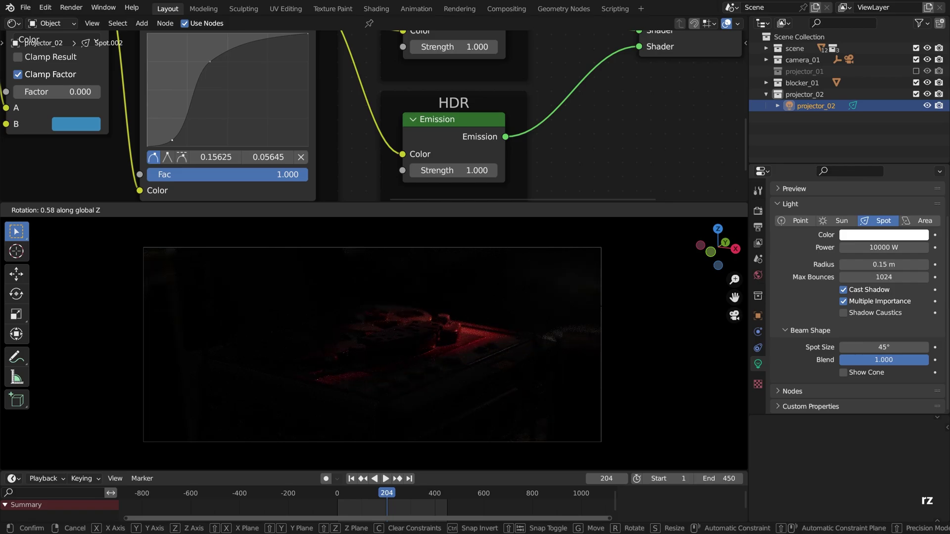
{"action": "left_click", "coordinate": [403, 508]}
{"action": "left_click", "coordinate": [340, 507]}
Review the new aim, restore the 3D viewport on top, and nudge the light up-left
{"action": "key", "text": "space"}
{"action": "left_click_drag", "start_coordinate": [340, 503], "coordinate": [439, 504]}
{"action": "key", "text": "space"}
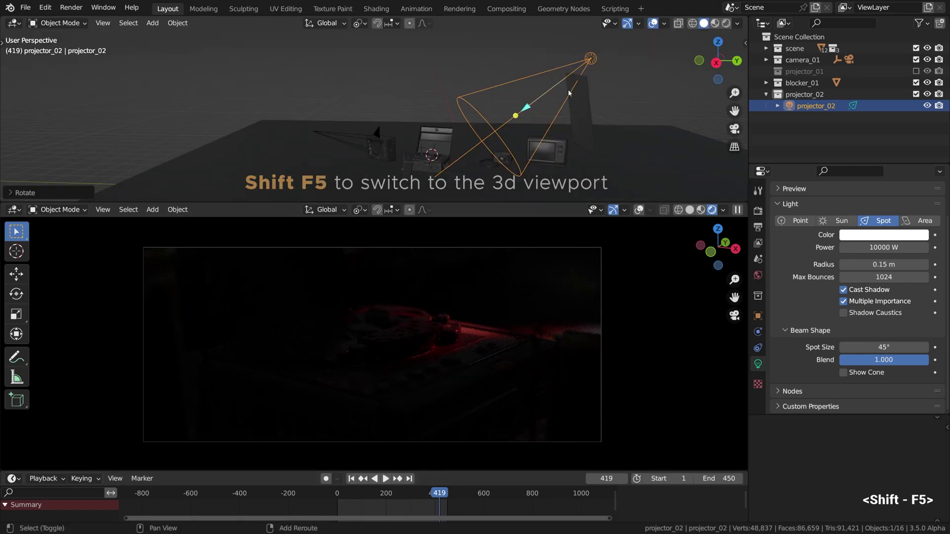
{"action": "key", "text": "shift+F5"}
{"action": "key", "text": "g"}
{"action": "key", "text": "g"}
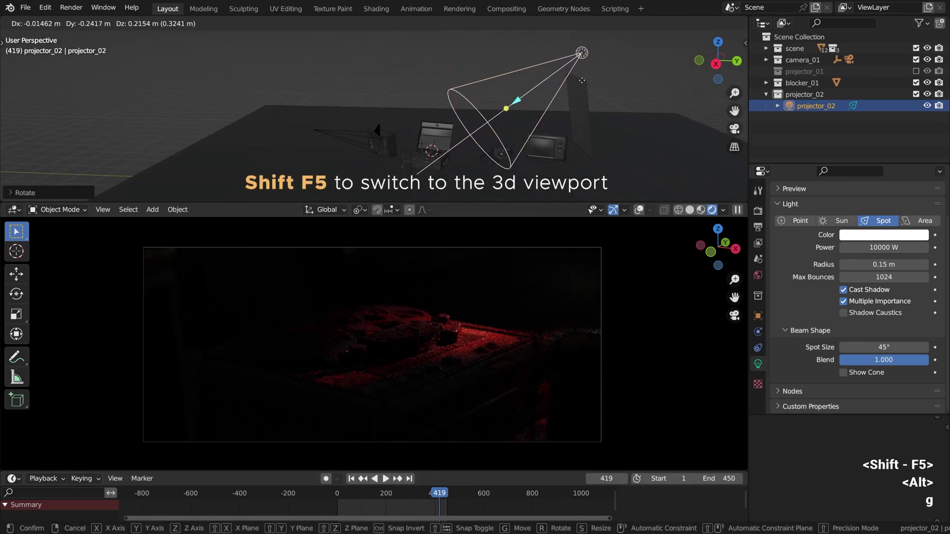
{"action": "left_click", "coordinate": [585, 87]}
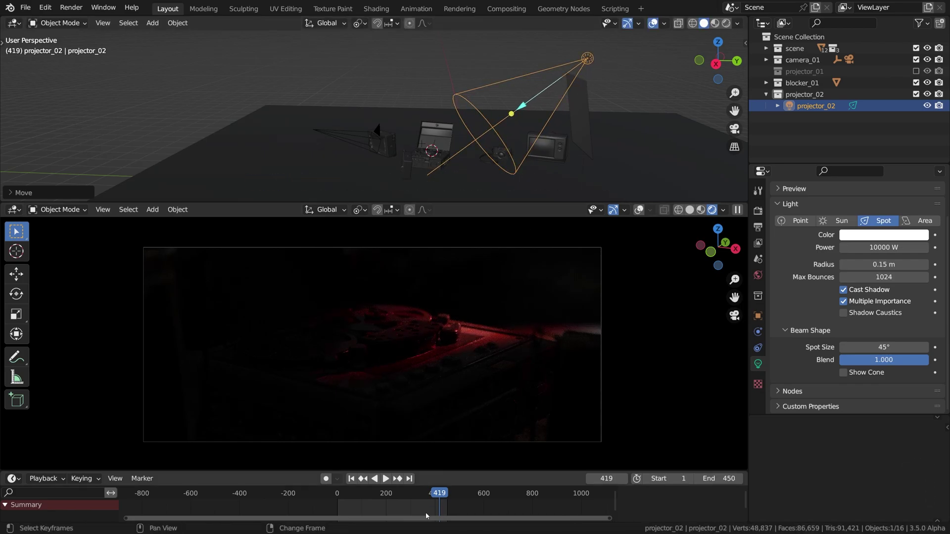
{"action": "left_click_drag", "start_coordinate": [430, 512], "coordinate": [400, 500]}
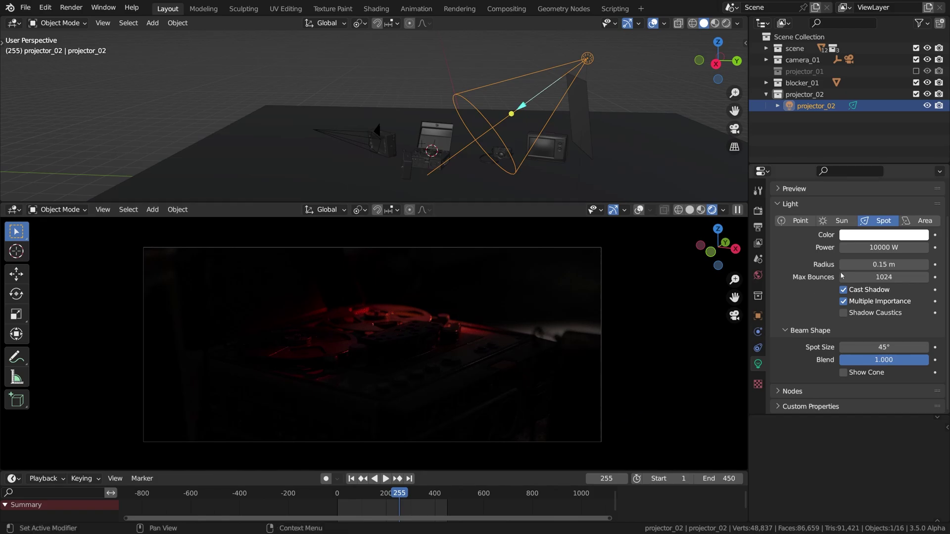
Lower projector_02's power to 5000 W, then 3000 W, and return to frame 1
{"action": "left_click", "coordinate": [881, 248]}
{"action": "type", "text": "5000"}
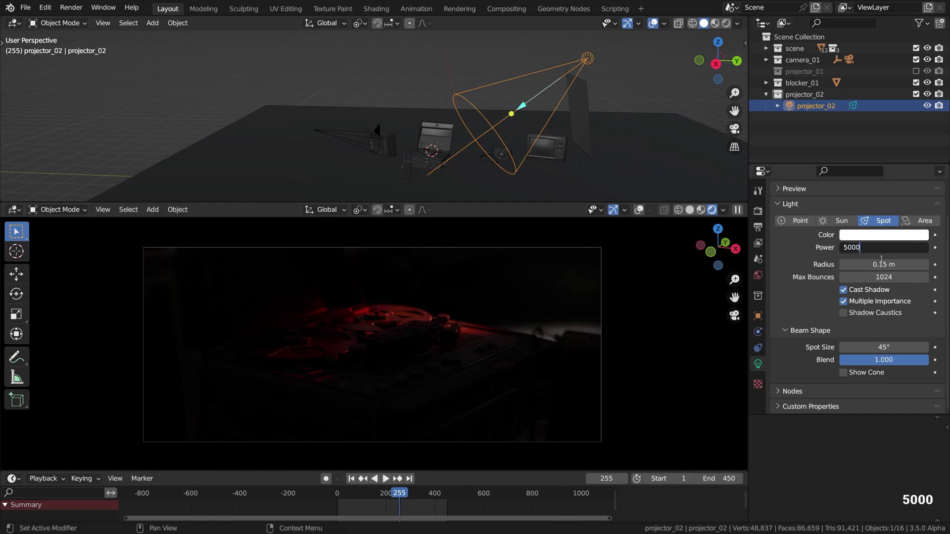
{"action": "key", "text": "Return"}
{"action": "left_click", "coordinate": [871, 248]}
{"action": "left_click", "coordinate": [846, 247]}
{"action": "type", "text": "3"}
{"action": "key", "text": "Return"}
{"action": "left_click_drag", "start_coordinate": [389, 507], "coordinate": [355, 509]}
{"action": "key", "text": "shift+Left"}
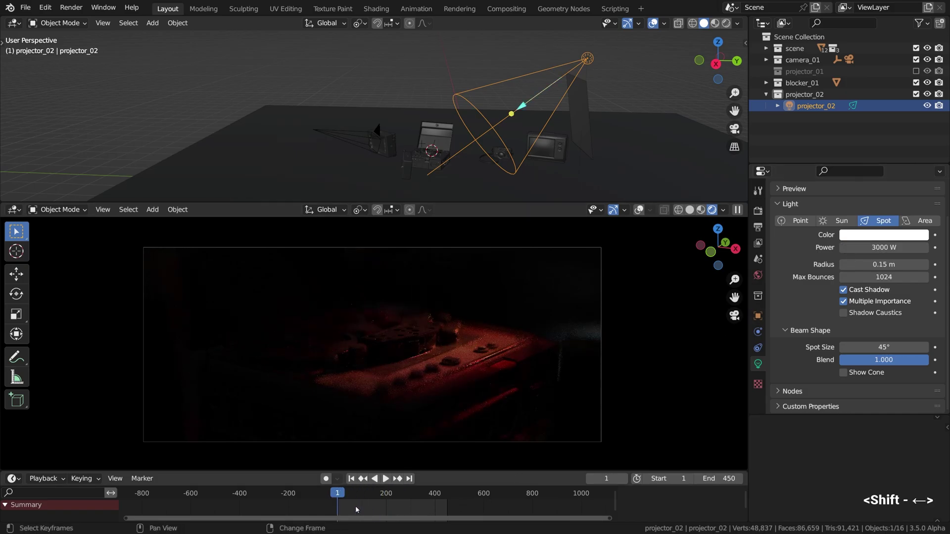
Lower projector_02's power further to 2000 W, then 1000 W
{"action": "left_click", "coordinate": [849, 247]}
{"action": "key", "text": "Home"}
{"action": "key", "text": "shift+Right"}
{"action": "type", "text": "2"}
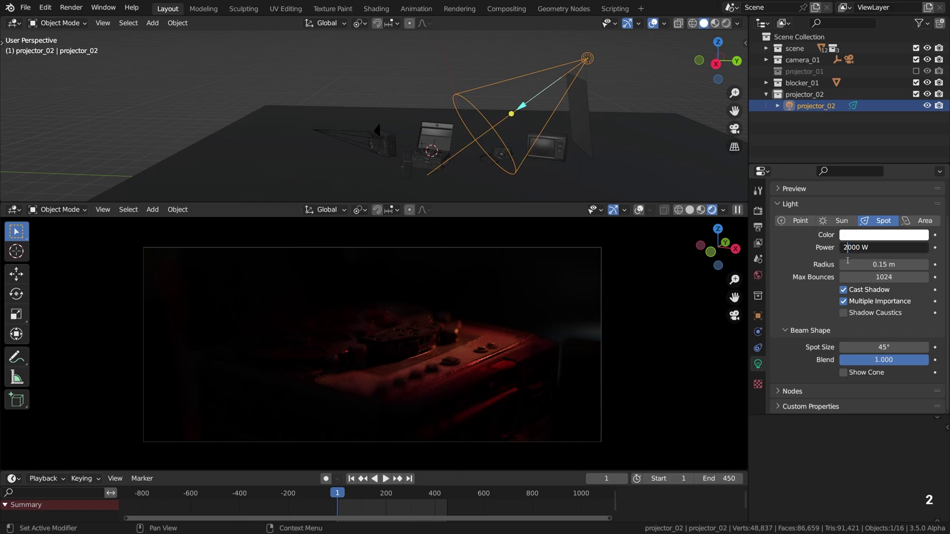
{"action": "key", "text": "Return"}
{"action": "left_click", "coordinate": [849, 249]}
{"action": "key", "text": "Home"}
{"action": "key", "text": "shift+Right"}
{"action": "type", "text": "1"}
{"action": "key", "text": "Return"}
Play and scrub the animation to review the dimmer light, then return to frame 1
{"action": "key", "text": "shift+space"}
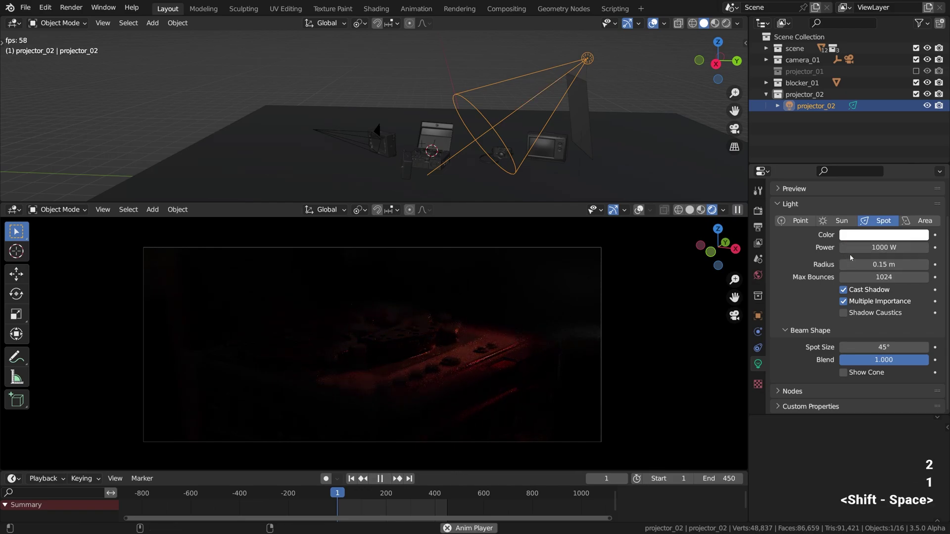
{"action": "key", "text": "shift+space"}
{"action": "left_click_drag", "start_coordinate": [364, 512], "coordinate": [425, 510]}
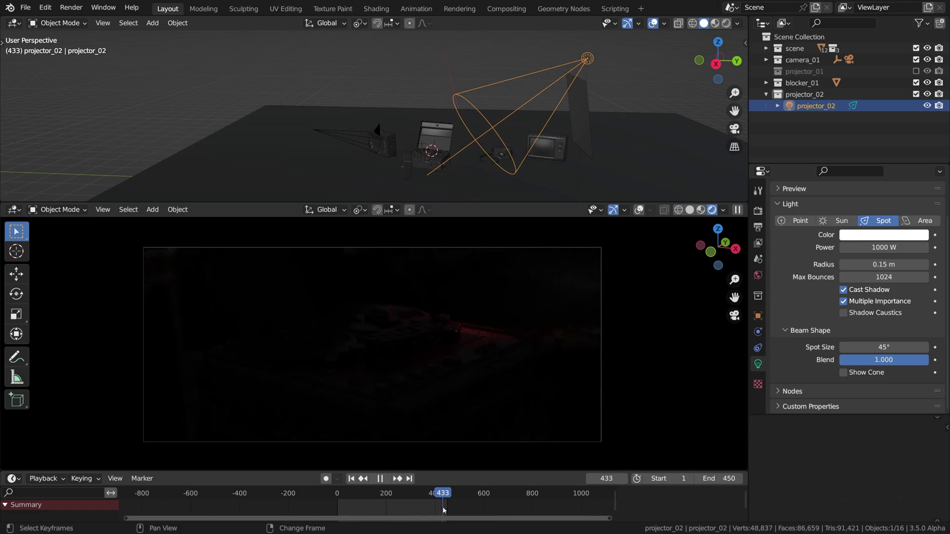
{"action": "key", "text": "shift+Left"}
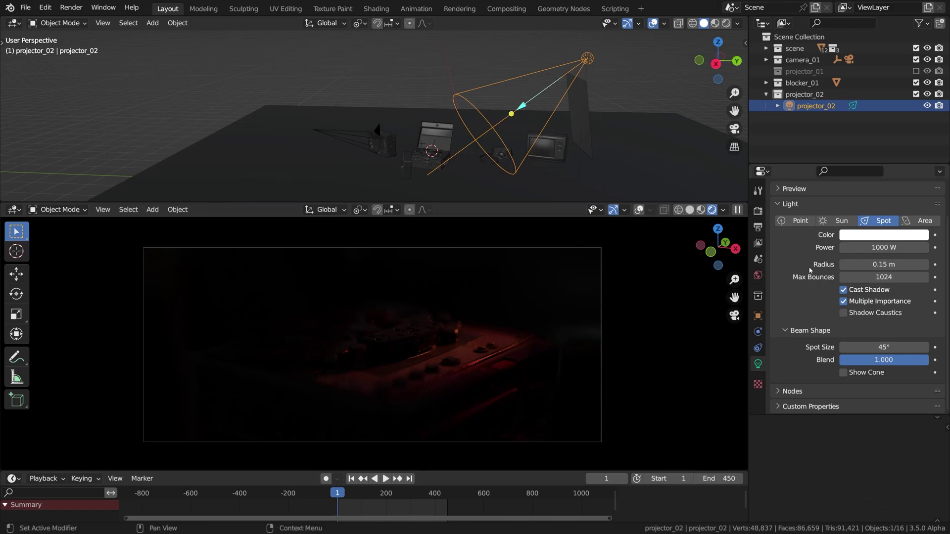
Re-include projector_01 and play the animation with both projectors lighting the recorder
{"action": "left_click", "coordinate": [916, 71]}
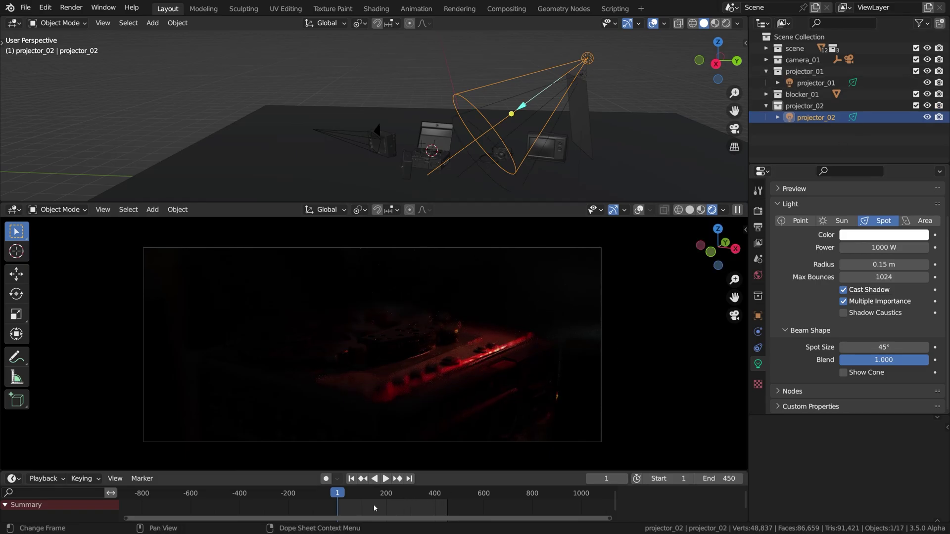
{"action": "key", "text": "space"}
{"action": "right_click_drag", "start_coordinate": [358, 507], "coordinate": [418, 503]}
{"action": "key", "text": "space"}
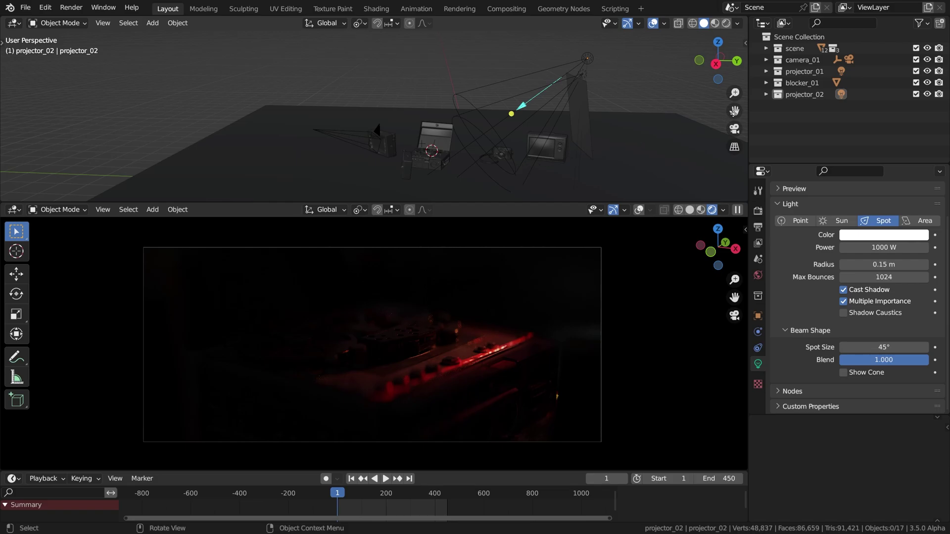
Exclude projector_01 and projector_02, then add a new collection named projector_03
{"action": "left_click", "coordinate": [916, 94]}
{"action": "left_click", "coordinate": [915, 72]}
{"action": "right_click", "coordinate": [805, 108]}
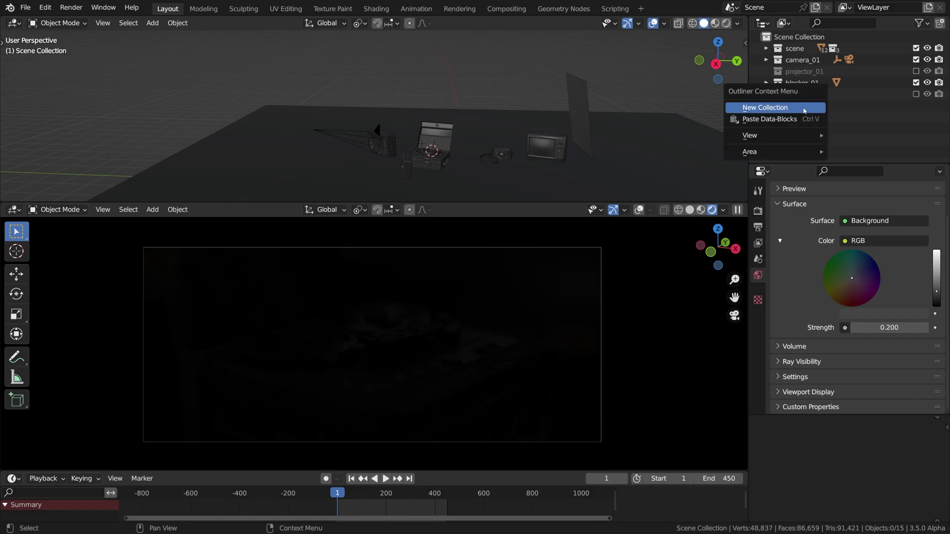
{"action": "left_click", "coordinate": [804, 108]}
{"action": "double_click", "coordinate": [803, 106]}
{"action": "type", "text": "projector_03"}
{"action": "key", "text": "Return"}
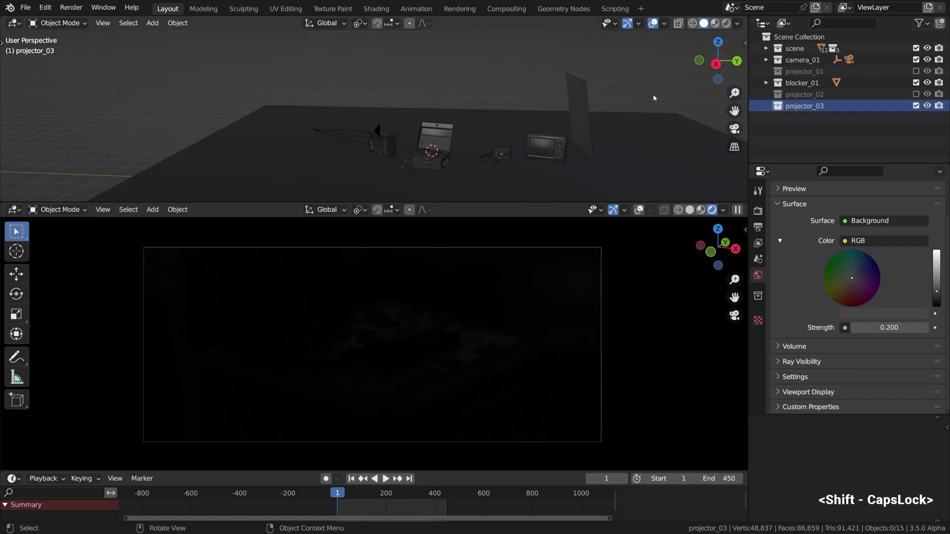
{"action": "key", "text": "shift+a"}
{"action": "mouse_move", "coordinate": [613, 260]}
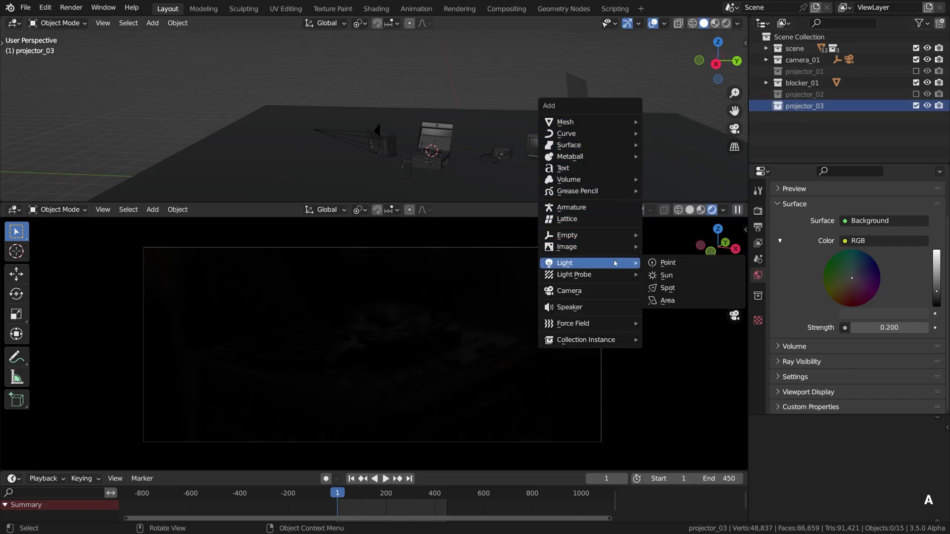
Add an area light to projector_03, move it over the recorder and tilt it around X
{"action": "left_click", "coordinate": [670, 302]}
{"action": "key", "text": "g"}
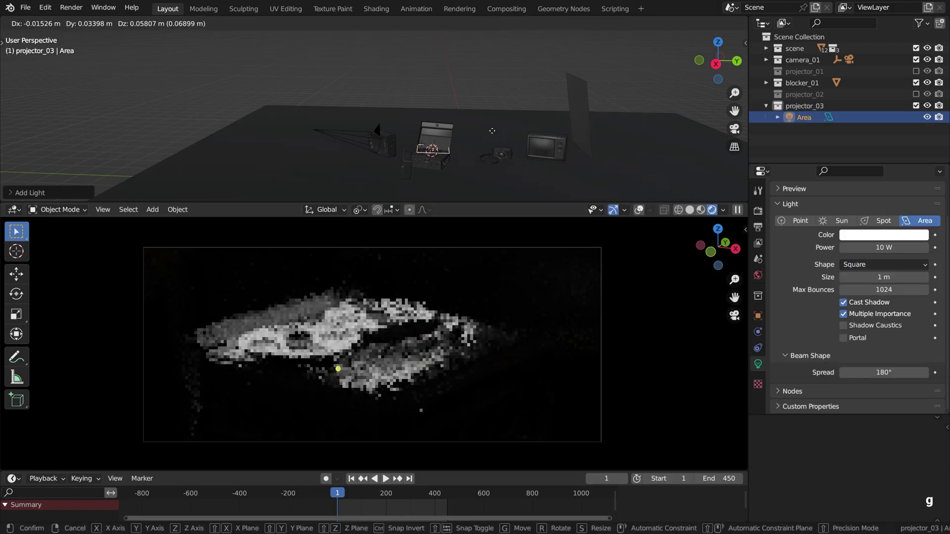
{"action": "left_click", "coordinate": [541, 111]}
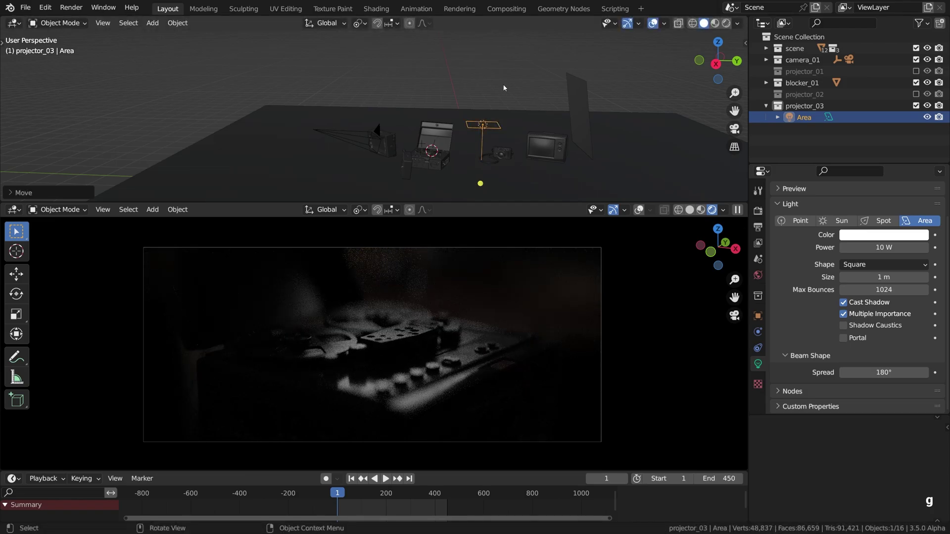
{"action": "key", "text": "r"}
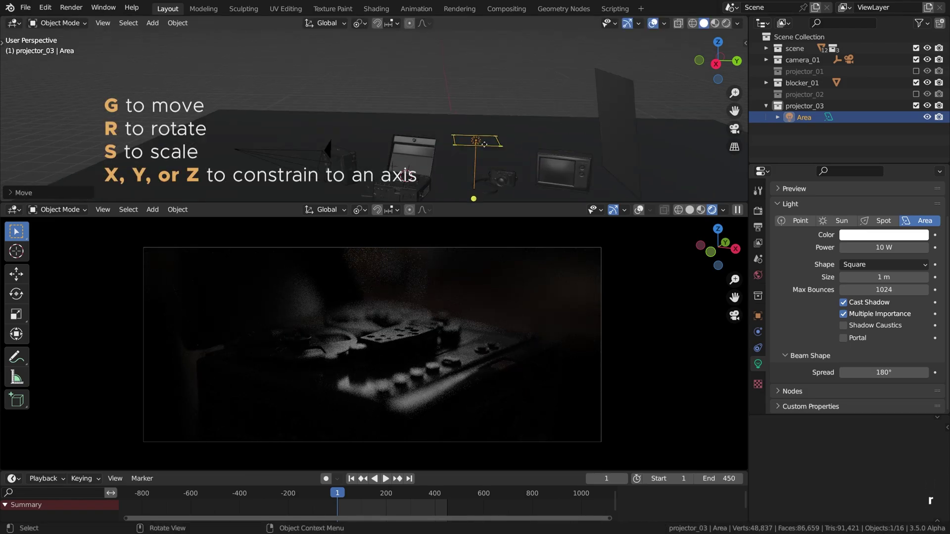
{"action": "middle_click_drag", "start_coordinate": [484, 144], "coordinate": [517, 110]}
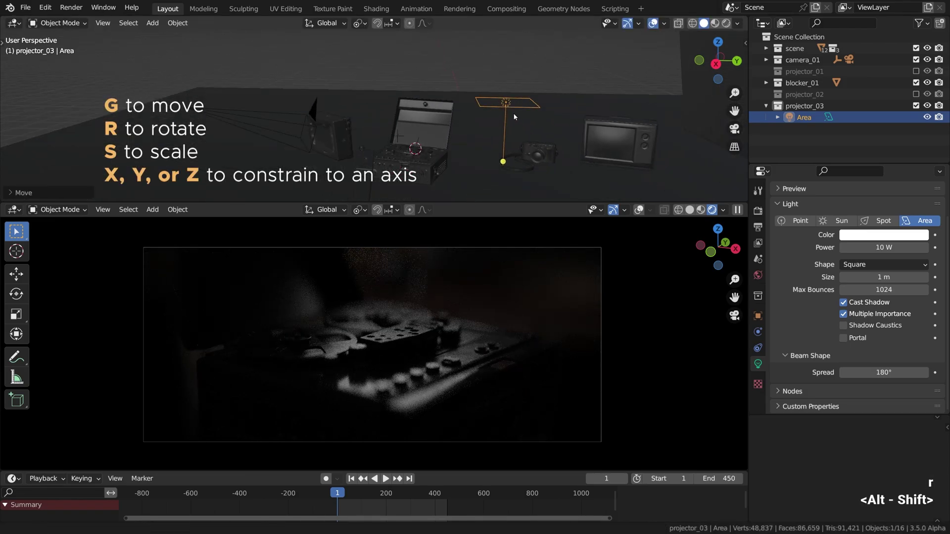
{"action": "key", "text": "r"}
{"action": "key", "text": "x"}
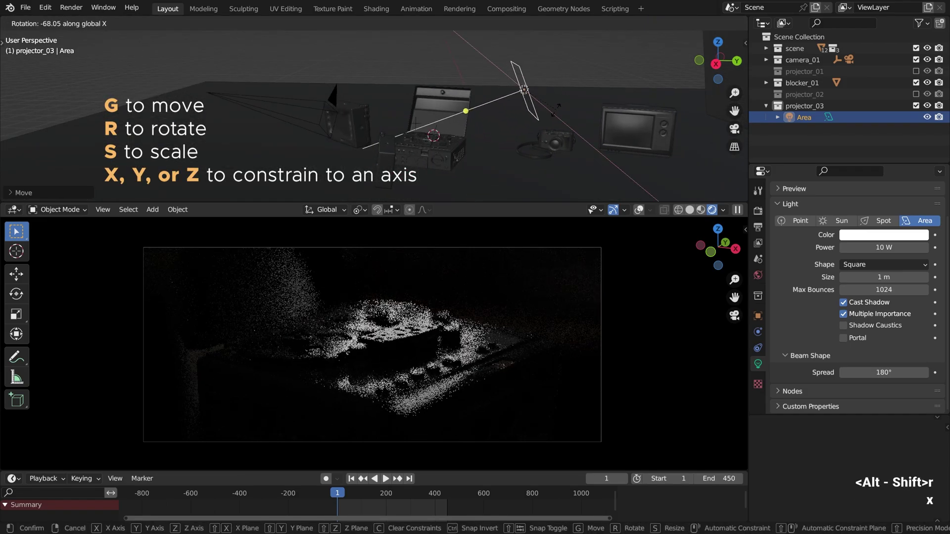
{"action": "left_click", "coordinate": [567, 89]}
{"action": "middle_click_drag", "start_coordinate": [568, 90], "coordinate": [579, 123]}
Slide the light horizontally at constant height and turn it around the vertical Z axis
{"action": "key", "text": "g"}
{"action": "key", "text": "shift+z"}
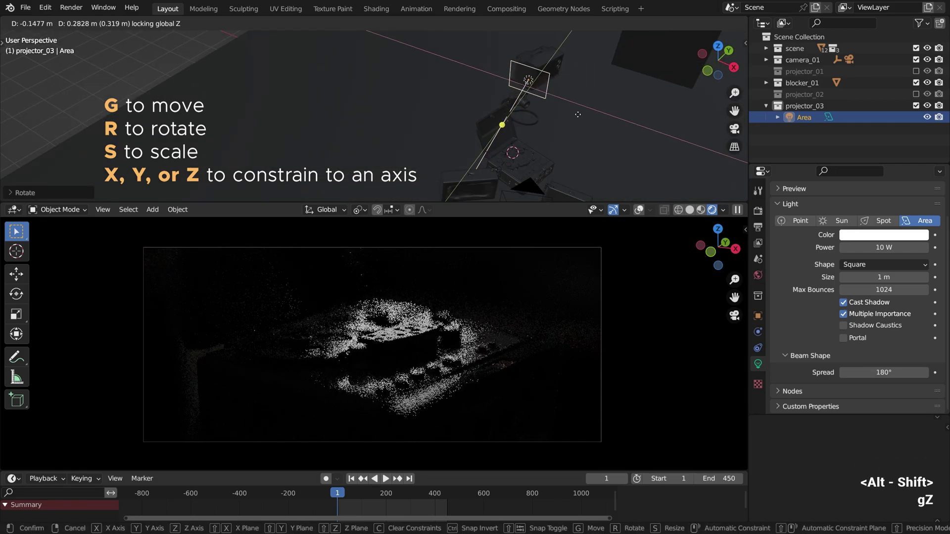
{"action": "left_click", "coordinate": [554, 95]}
{"action": "key", "text": "r"}
{"action": "key", "text": "z"}
{"action": "left_click", "coordinate": [547, 76]}
{"action": "left_click_drag", "start_coordinate": [547, 77], "coordinate": [534, 94], "text": "alt"}
{"action": "key", "text": "g"}
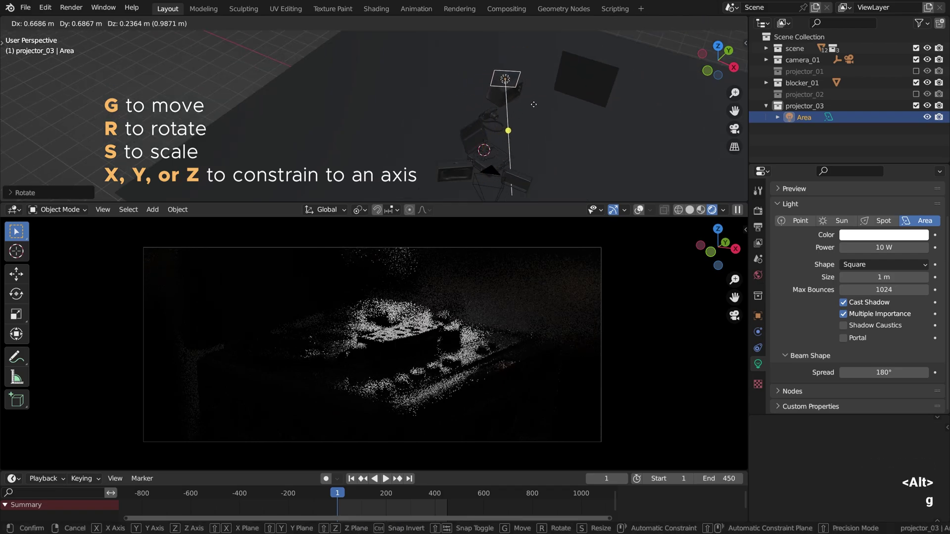
{"action": "key", "text": "z"}
{"action": "key", "text": "z"}
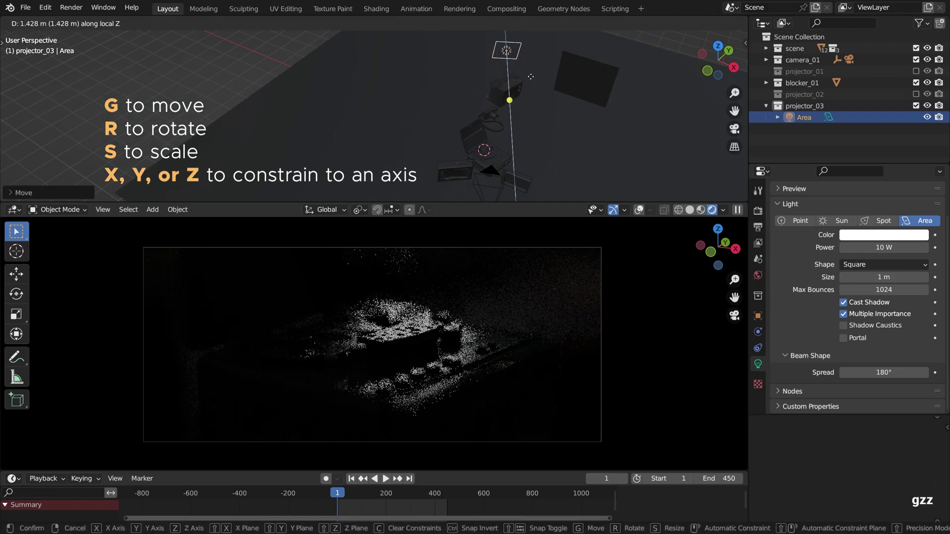
{"action": "key", "text": "g"}
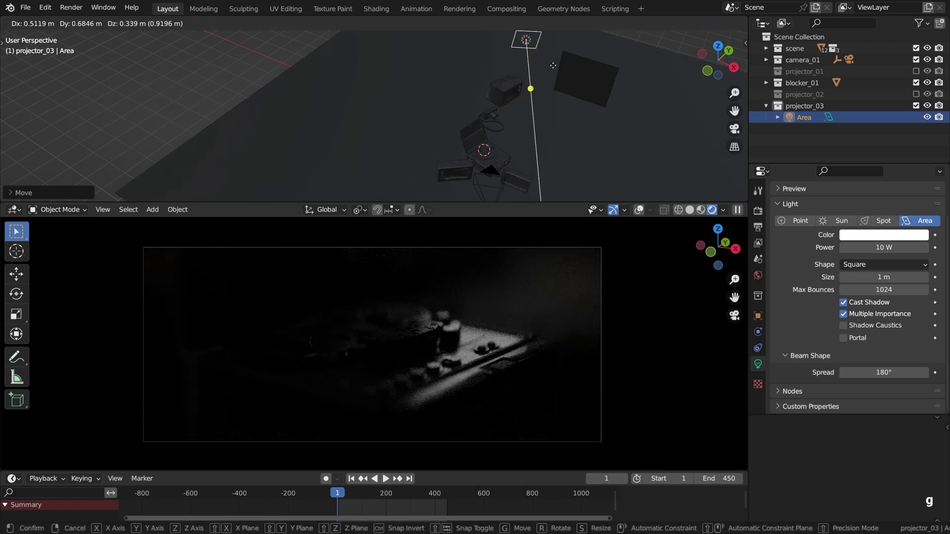
{"action": "left_click", "coordinate": [544, 67]}
Fine-tune the light's height with Z-constrained moves
{"action": "left_click_drag", "start_coordinate": [544, 66], "coordinate": [504, 55], "text": "alt"}
{"action": "key", "text": "g"}
{"action": "key", "text": "z"}
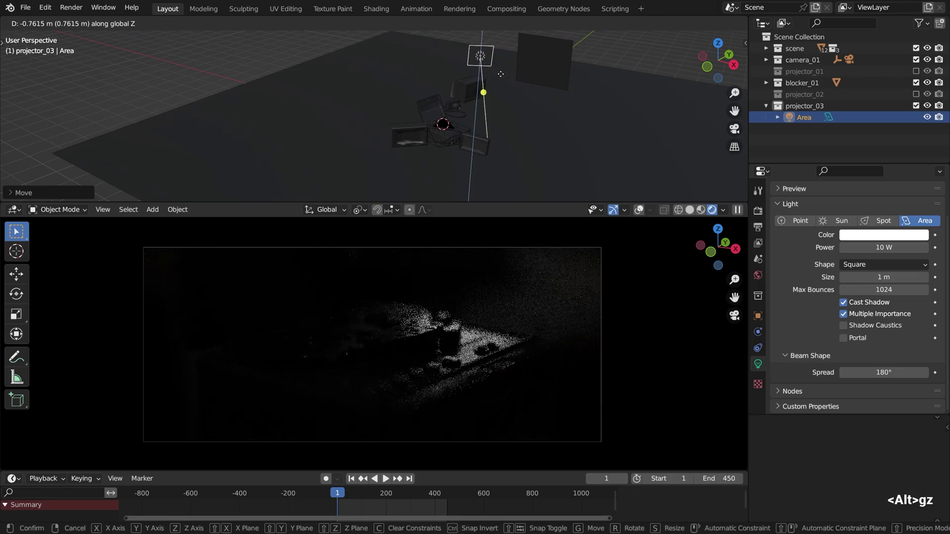
{"action": "key", "text": "g"}
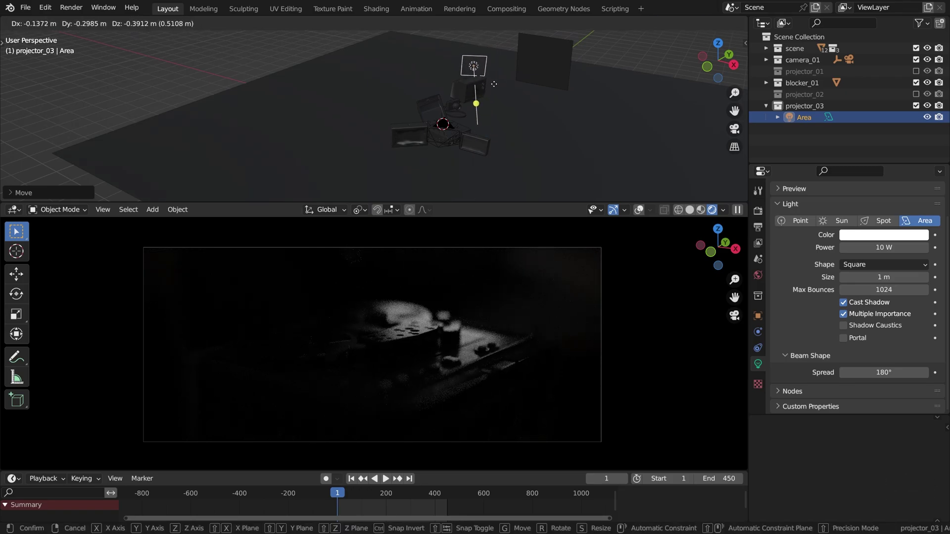
{"action": "key", "text": "z"}
{"action": "key", "text": "z"}
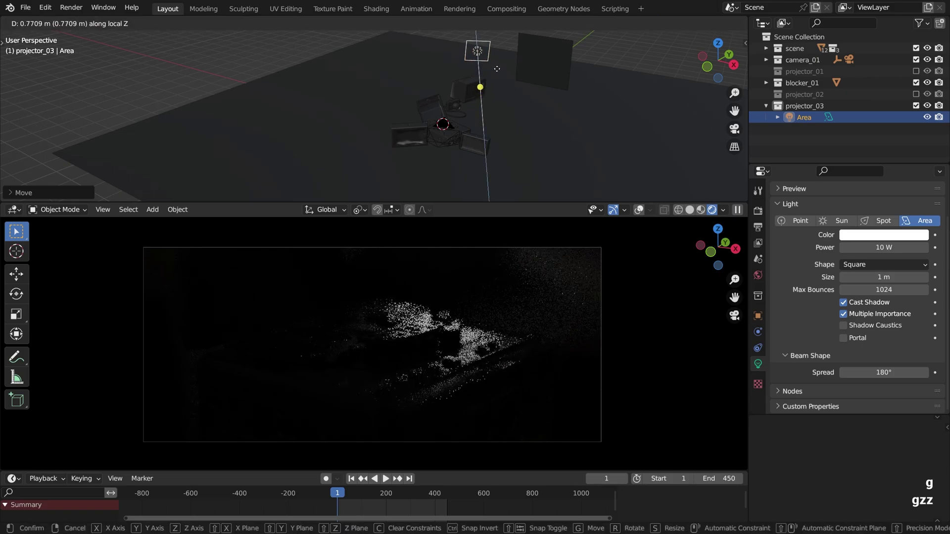
{"action": "key", "text": "g"}
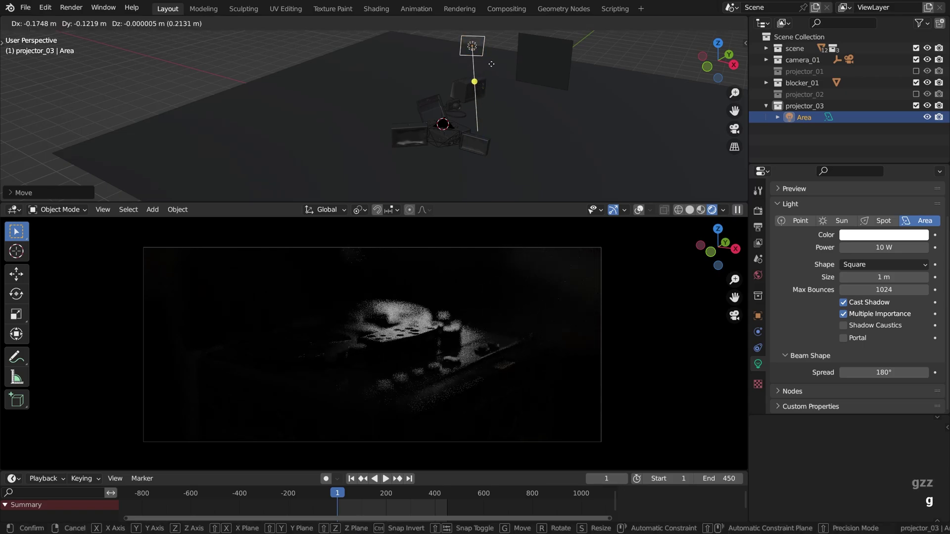
Stretch the light along its local X axis and settle it above the recorder
{"action": "key", "text": "s"}
{"action": "key", "text": "x"}
{"action": "key", "text": "x"}
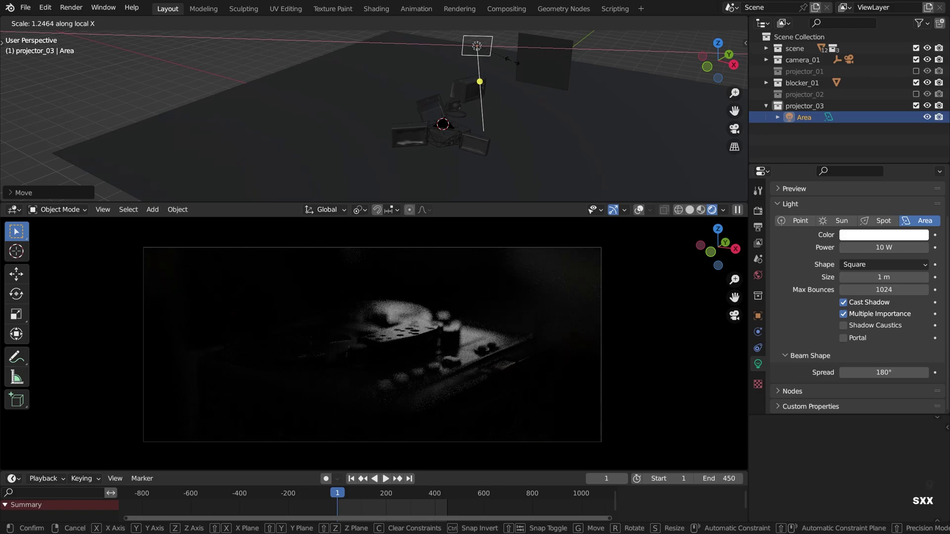
{"action": "left_click", "coordinate": [507, 60]}
{"action": "key", "text": "g"}
{"action": "left_click", "coordinate": [501, 53]}
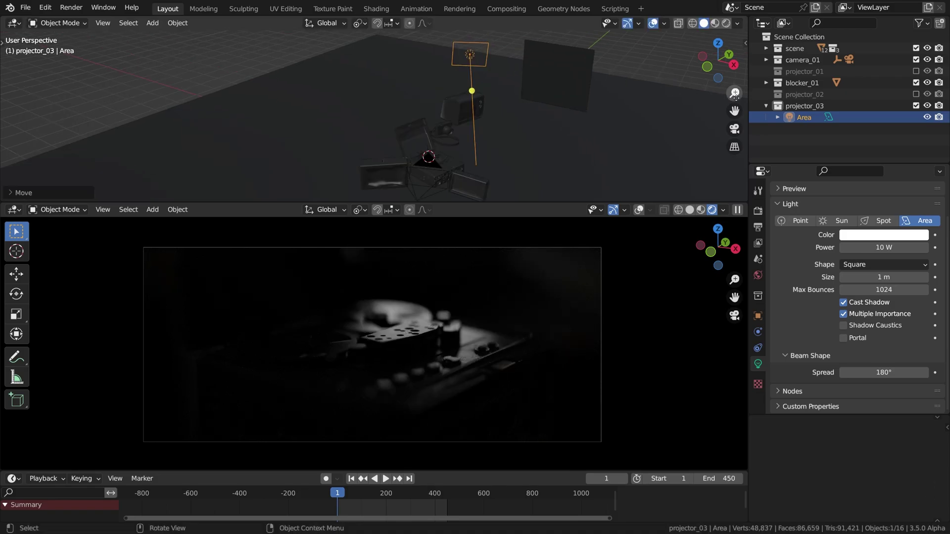
Rename the light to projector_03, keeping its size at 1 m
{"action": "double_click", "coordinate": [806, 117]}
{"action": "type", "text": "projector_03"}
{"action": "key", "text": "Return"}
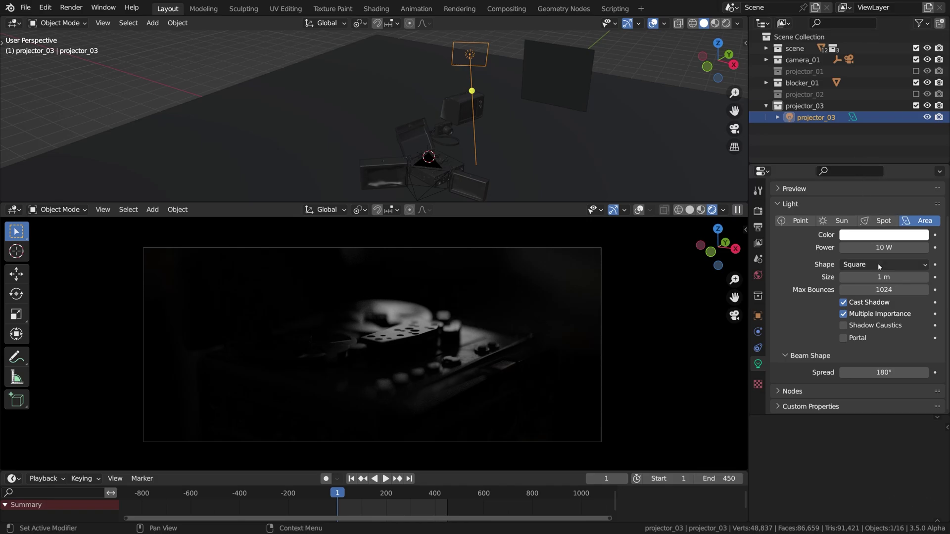
{"action": "mouse_move", "coordinate": [875, 276]}
{"action": "left_mouse_down"}
{"action": "mouse_move", "coordinate": [914, 276]}
{"action": "mouse_move", "coordinate": [866, 276]}
{"action": "mouse_move", "coordinate": [926, 276]}
{"action": "mouse_move", "coordinate": [877, 277]}
{"action": "left_mouse_up"}
{"action": "key", "text": "ctrl+z"}
Turn the upper area into the Shader Editor and enable Use Nodes for the light
{"action": "left_click", "coordinate": [15, 22]}
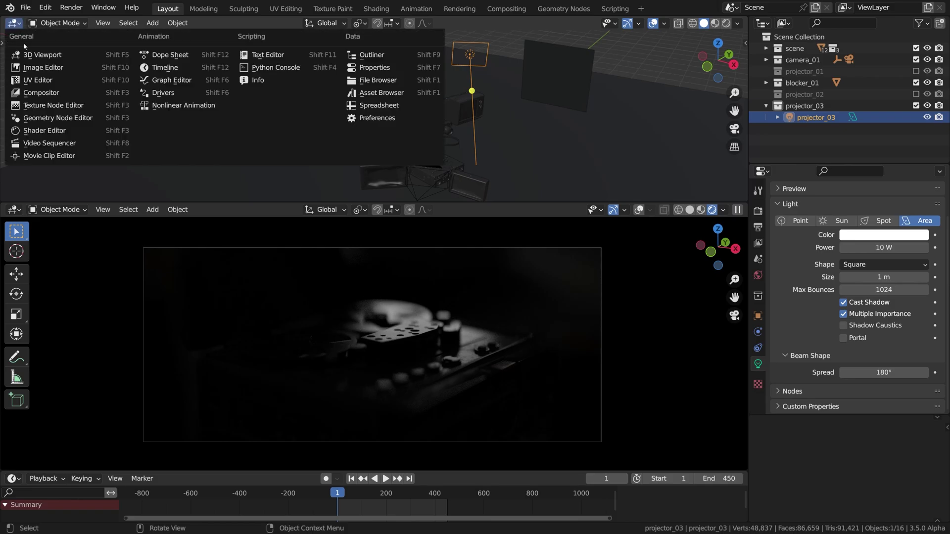
{"action": "left_click", "coordinate": [34, 133]}
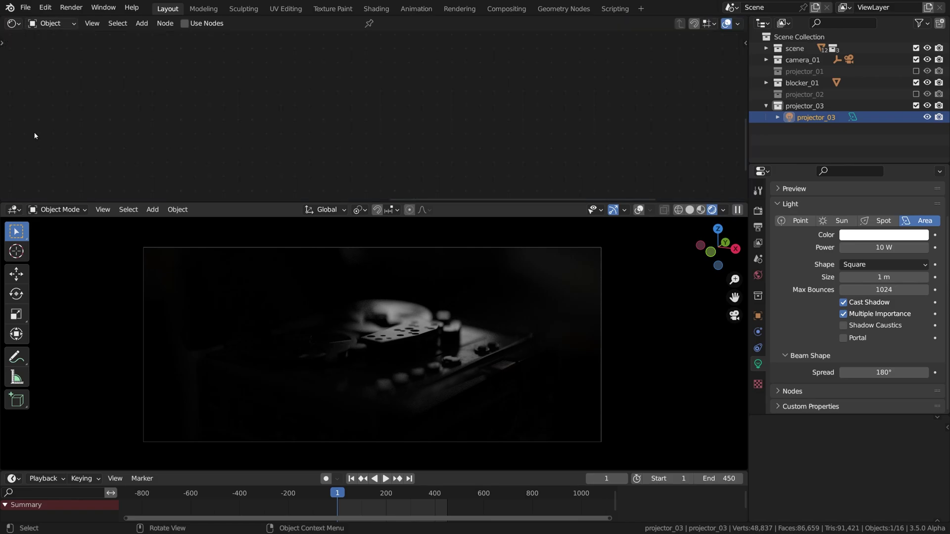
{"action": "left_click", "coordinate": [185, 23]}
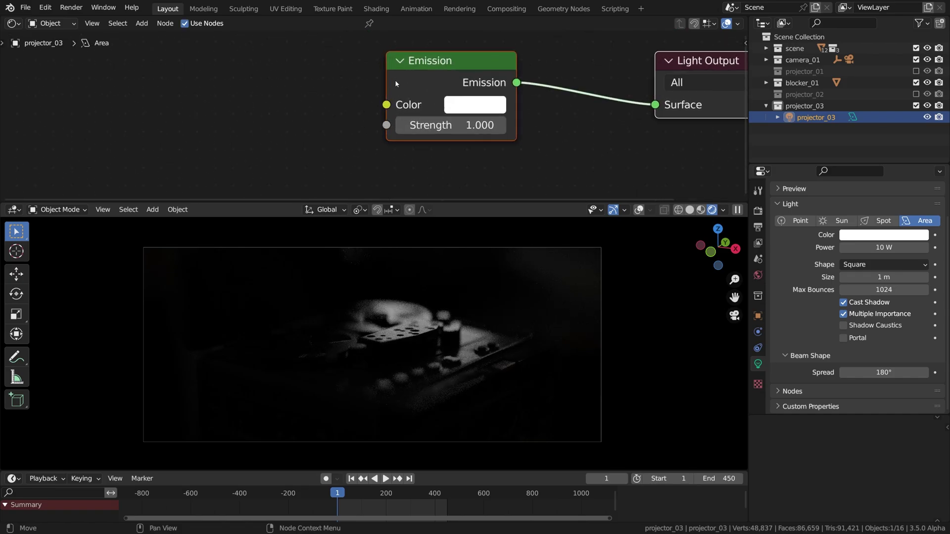
Add Texture Coordinate, Mapping and Image Texture nodes to Emission with Ctrl+T, then select them
{"action": "left_click", "coordinate": [424, 67]}
{"action": "scroll", "coordinate": [403, 69], "scroll_direction": "up", "scroll_amount": 1}
{"action": "middle_click_drag", "start_coordinate": [403, 70], "coordinate": [526, 54]}
{"action": "key", "text": "ctrl+t"}
{"action": "middle_click_drag", "start_coordinate": [396, 91], "coordinate": [436, 73]}
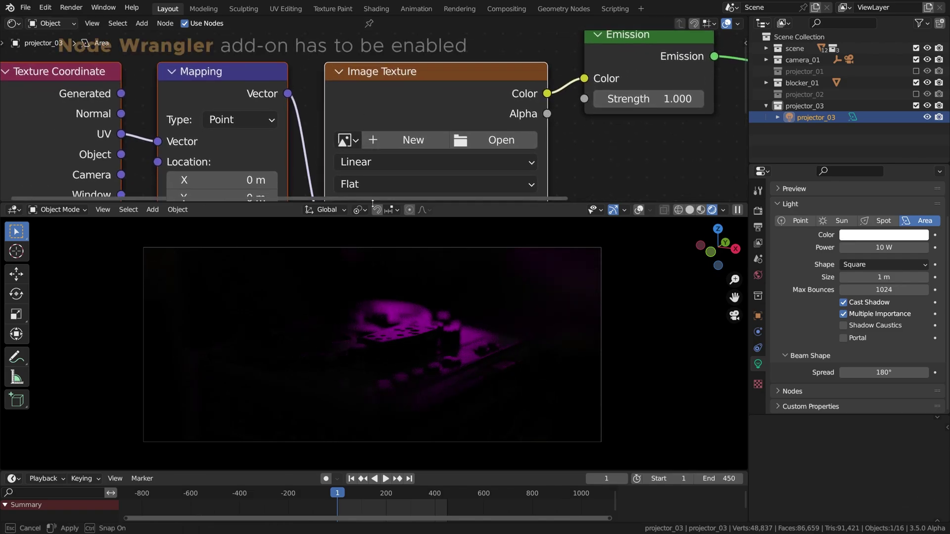
{"action": "left_click_drag", "start_coordinate": [375, 203], "coordinate": [360, 282]}
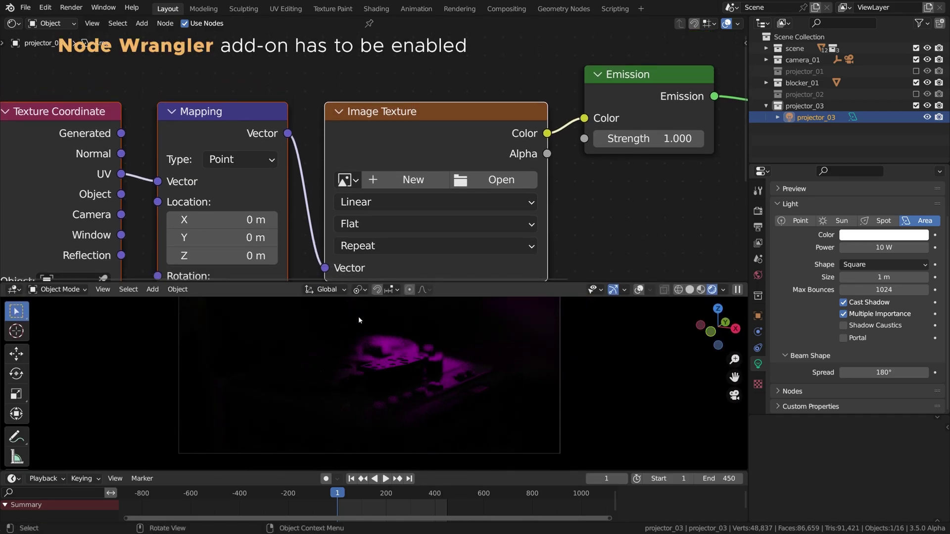
{"action": "scroll", "coordinate": [369, 333], "scroll_direction": "down", "scroll_amount": 1}
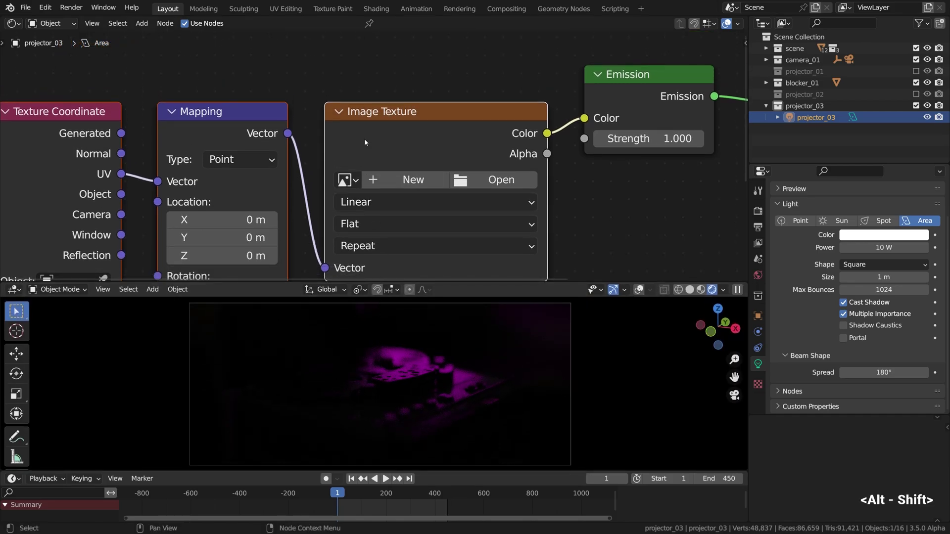
{"action": "scroll", "coordinate": [364, 138], "scroll_direction": "down", "scroll_amount": 1}
{"action": "left_click_drag", "start_coordinate": [341, 76], "coordinate": [149, 154]}
Move the three texture nodes further left, away from Emission
{"action": "key", "text": "g"}
{"action": "key", "text": "g"}
{"action": "left_click", "coordinate": [453, 125]}
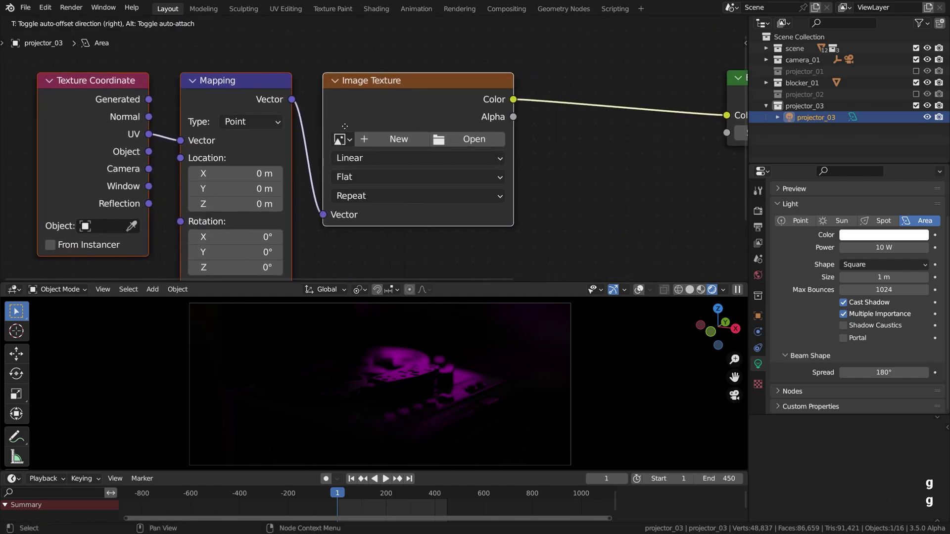
{"action": "left_click", "coordinate": [326, 125]}
{"action": "middle_click_drag", "start_coordinate": [342, 123], "coordinate": [487, 107]}
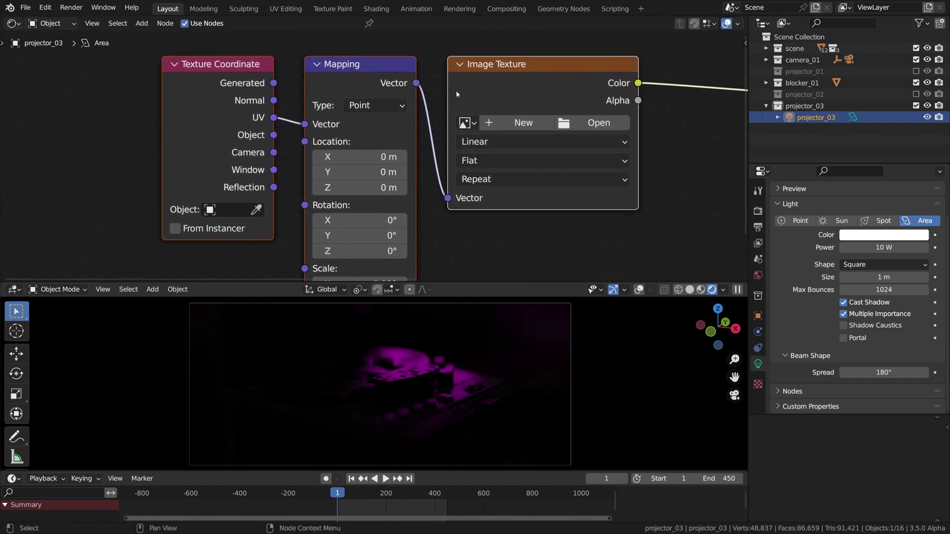
Load night_highway_video_cc0_01.mp4 into the Image Texture, keeping Repeat extension
{"action": "left_click", "coordinate": [467, 122]}
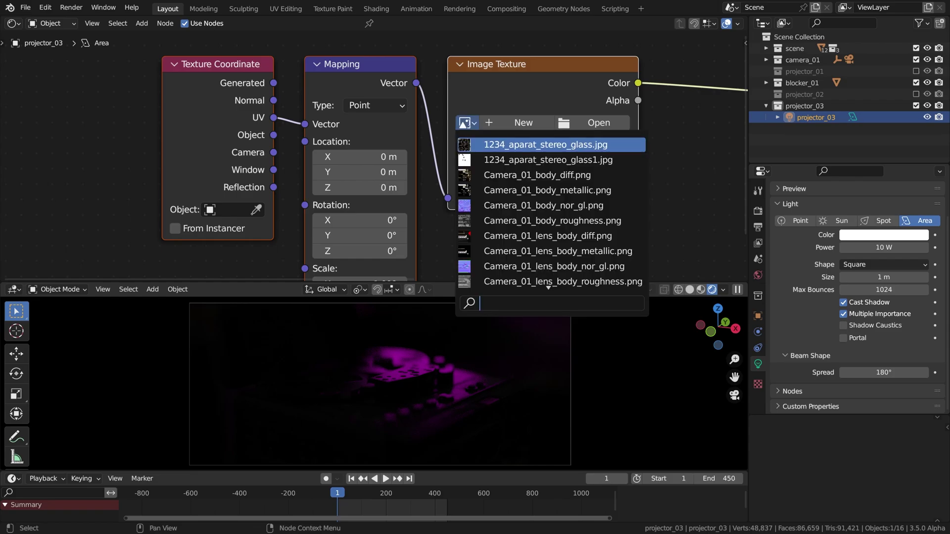
{"action": "type", "text": "night"}
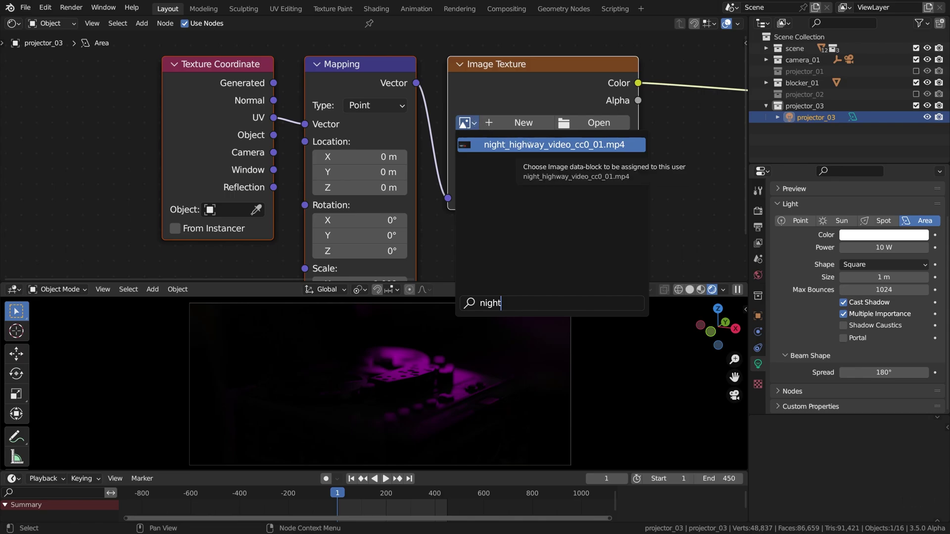
{"action": "left_click", "coordinate": [529, 144]}
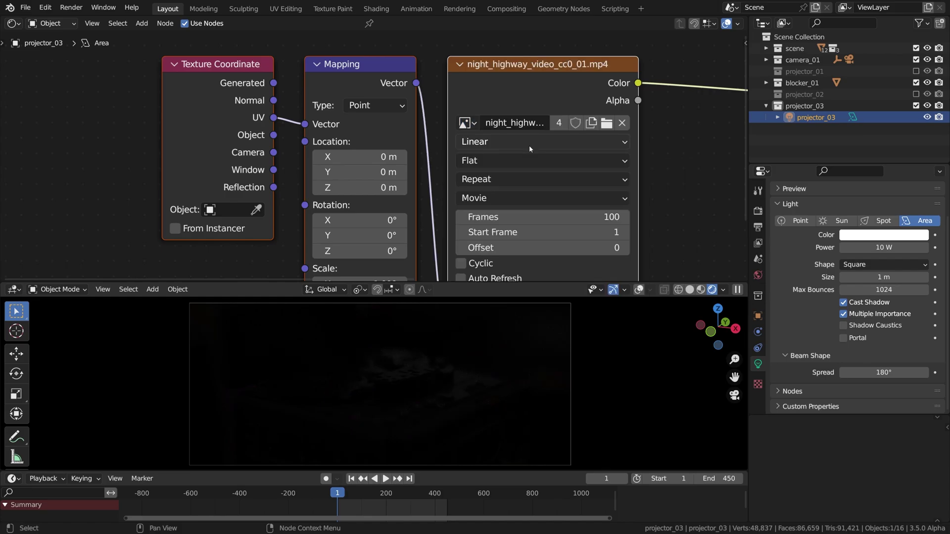
{"action": "left_click", "coordinate": [526, 180]}
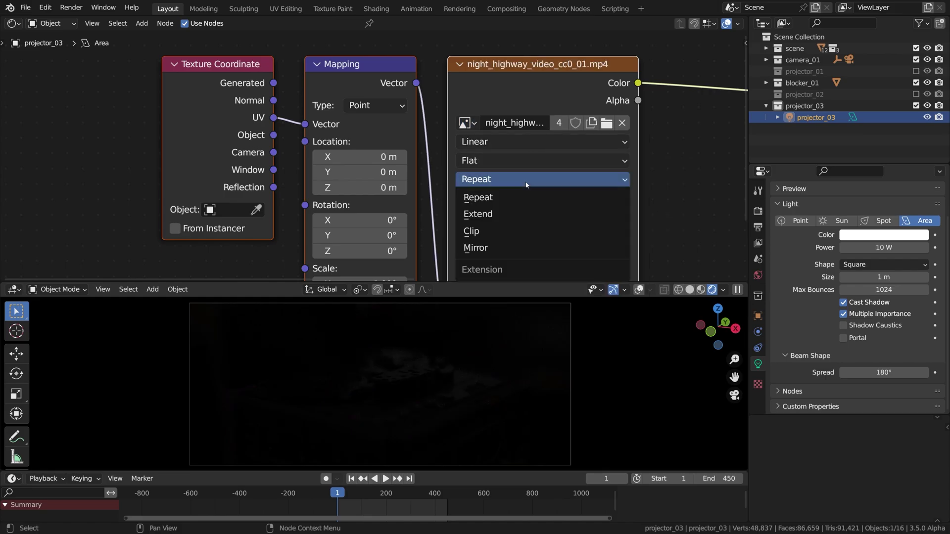
{"action": "left_click", "coordinate": [526, 184]}
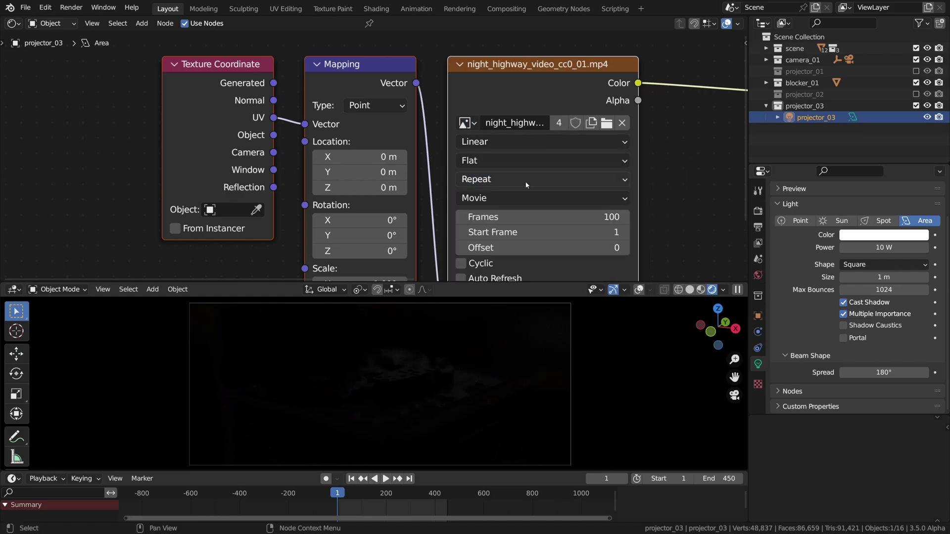
{"action": "left_click", "coordinate": [491, 179]}
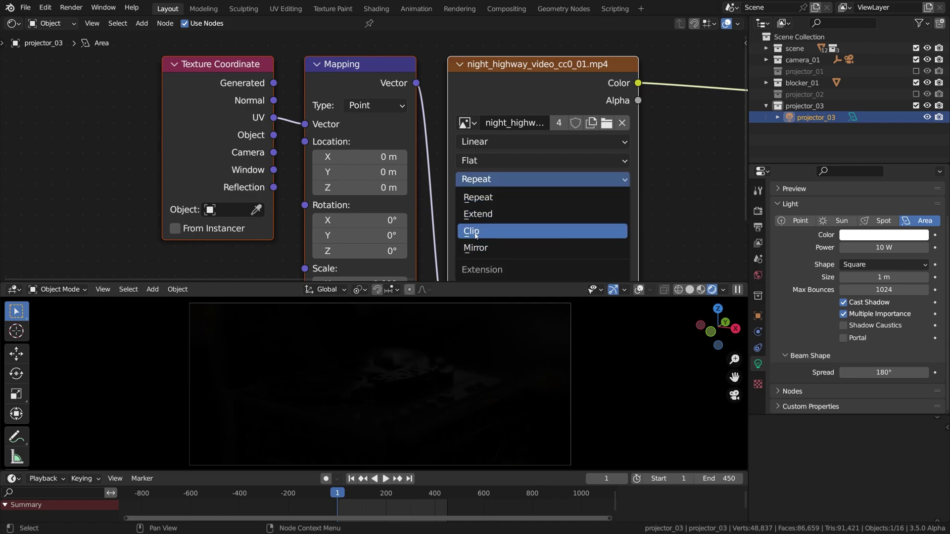
{"action": "left_click", "coordinate": [499, 198]}
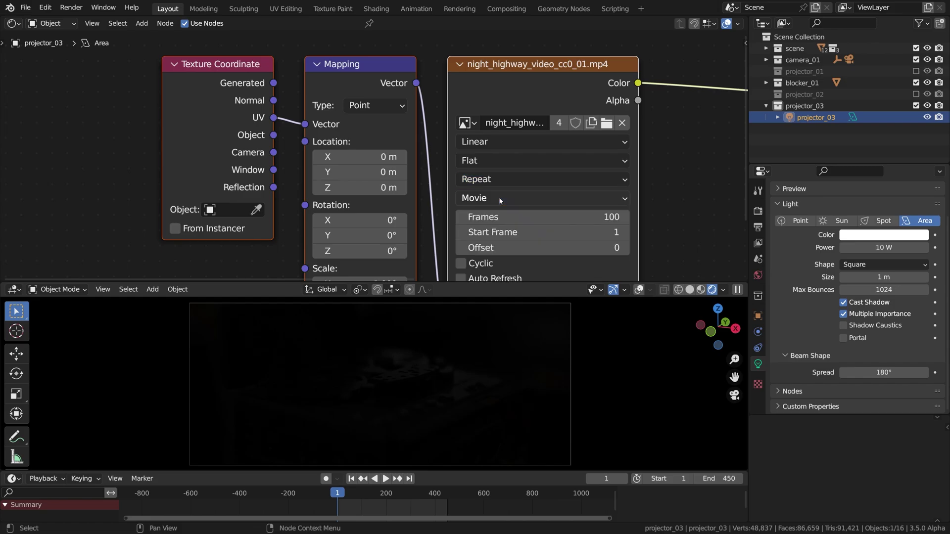
Turn on Auto Refresh and set the movie length to 600 frames
{"action": "scroll", "coordinate": [498, 197], "scroll_direction": "down", "scroll_amount": 3}
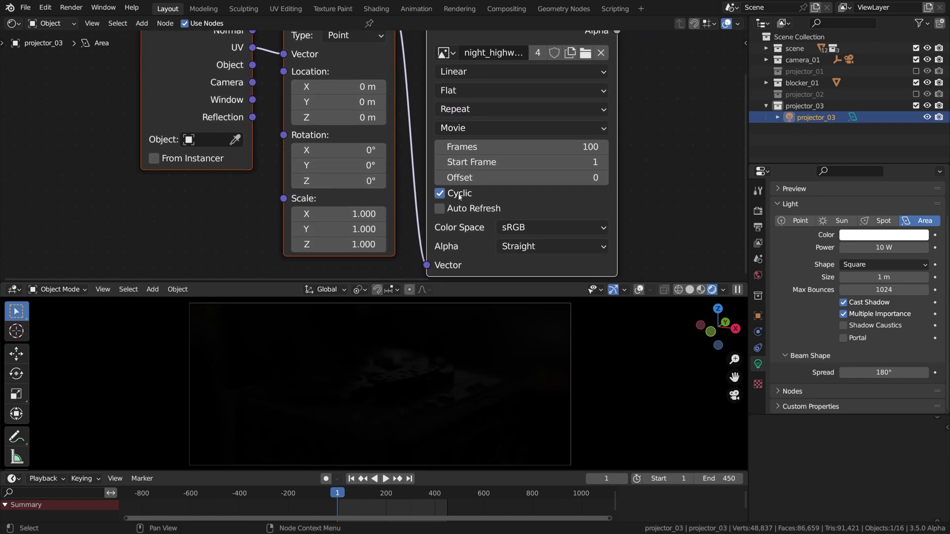
{"action": "left_click", "coordinate": [440, 208]}
{"action": "left_click", "coordinate": [483, 147]}
{"action": "type", "text": "600"}
{"action": "key", "text": "Return"}
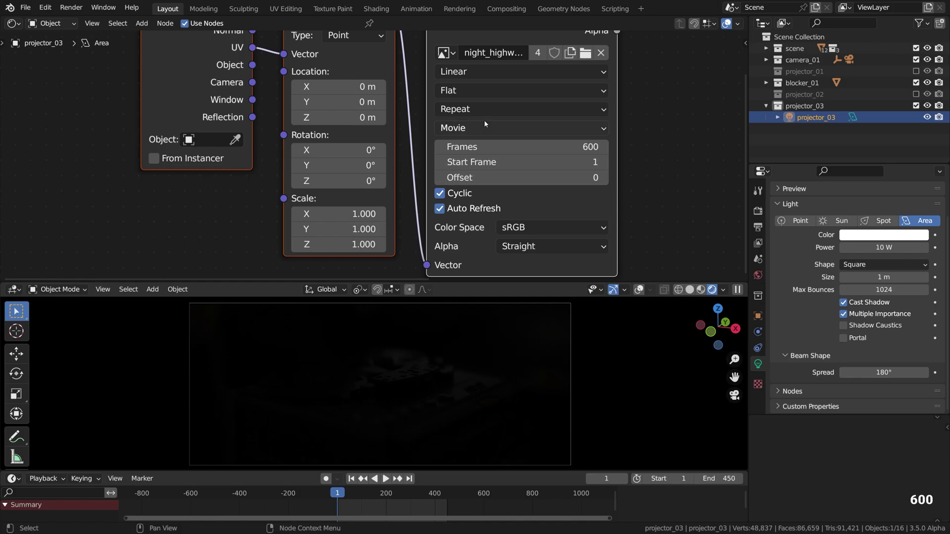
Reposition Texture Coordinate and link its Reflection output to the Mapping node's Vector input
{"action": "middle_click_drag", "start_coordinate": [484, 119], "coordinate": [518, 159]}
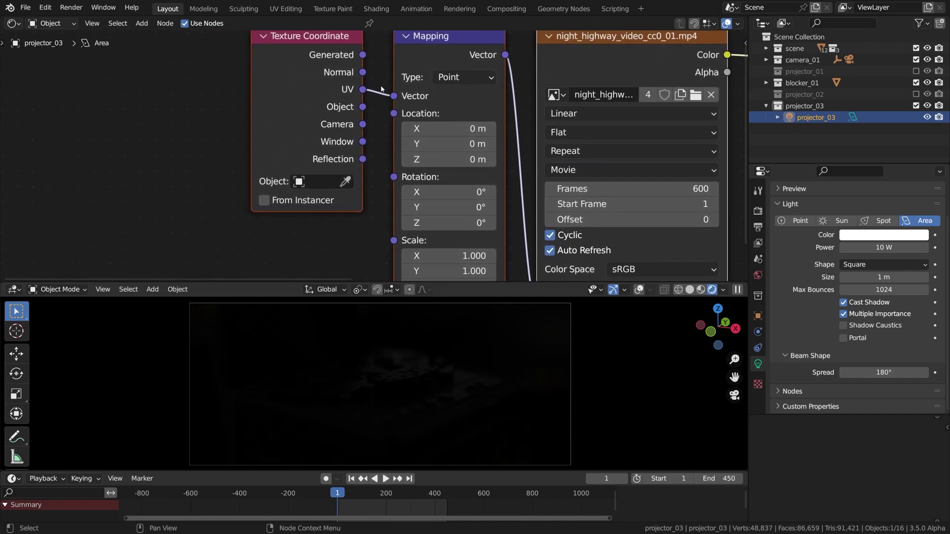
{"action": "left_click_drag", "start_coordinate": [343, 40], "coordinate": [312, 80]}
{"action": "middle_click_drag", "start_coordinate": [312, 109], "coordinate": [295, 65]}
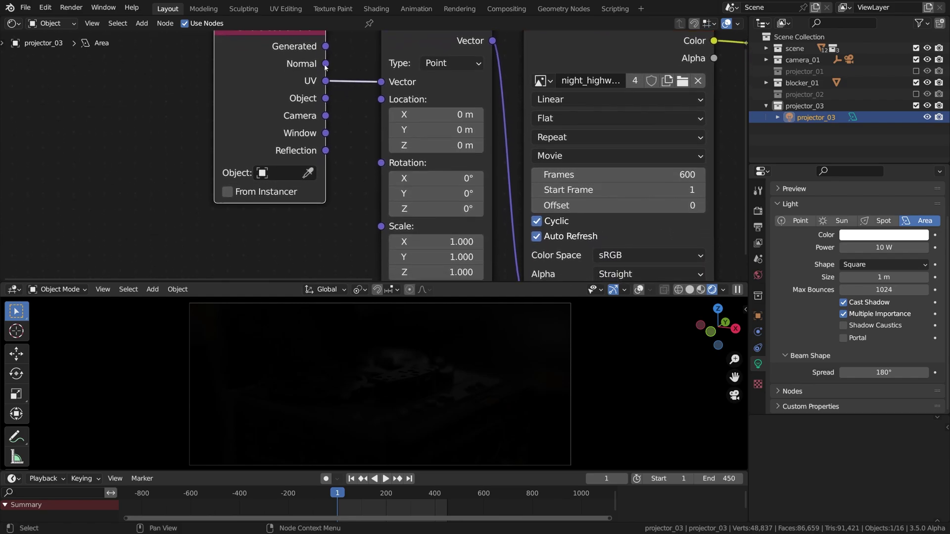
{"action": "mouse_move", "coordinate": [326, 64]}
{"action": "left_mouse_down"}
{"action": "mouse_move", "coordinate": [347, 59]}
{"action": "mouse_move", "coordinate": [342, 64]}
{"action": "left_mouse_up"}
{"action": "key", "text": "Escape"}
{"action": "left_click_drag", "start_coordinate": [326, 151], "coordinate": [381, 88]}
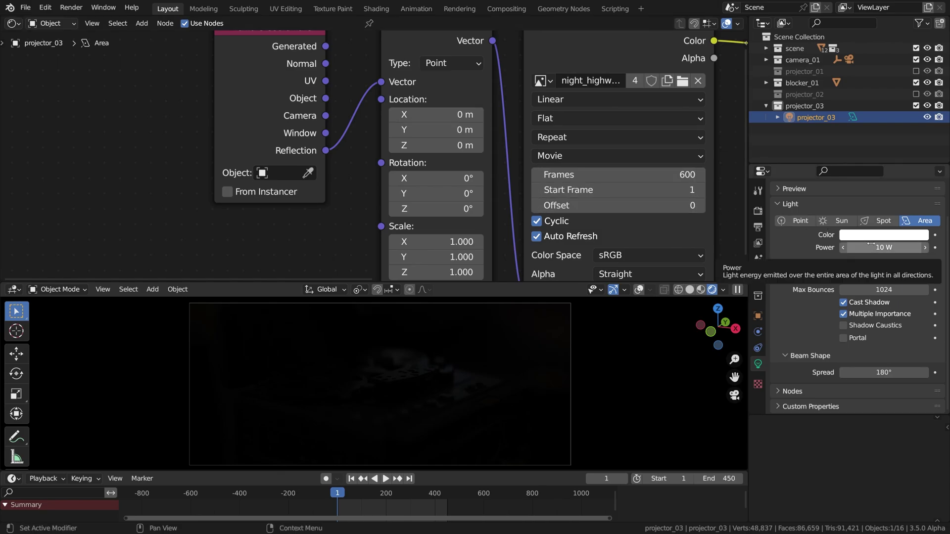
Raise projector_03's light Power from 10 W to 1000 W
{"action": "left_click", "coordinate": [867, 249]}
{"action": "left_click", "coordinate": [854, 248]}
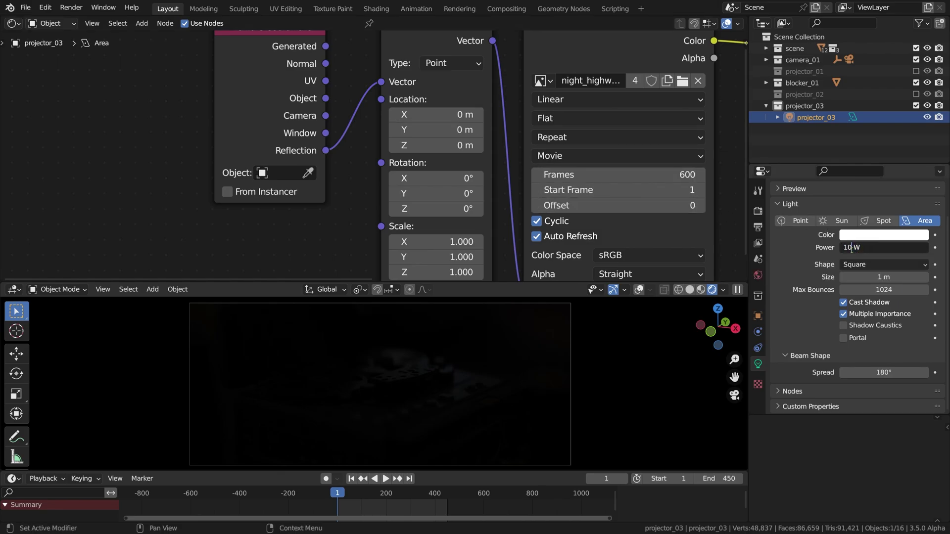
{"action": "type", "text": "00"}
{"action": "key", "text": "Return"}
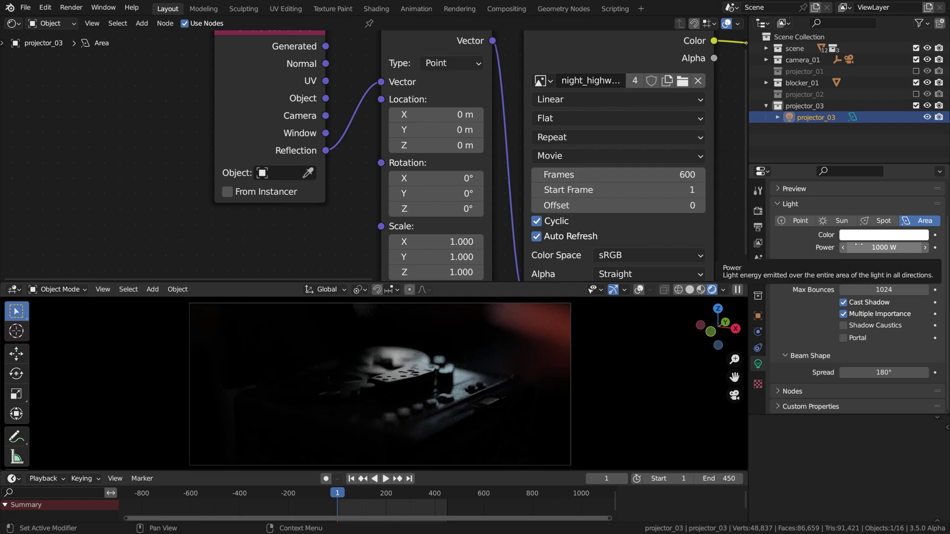
Play and scrub the animation to preview the video projection on the recorder
{"action": "key", "text": "shift+space"}
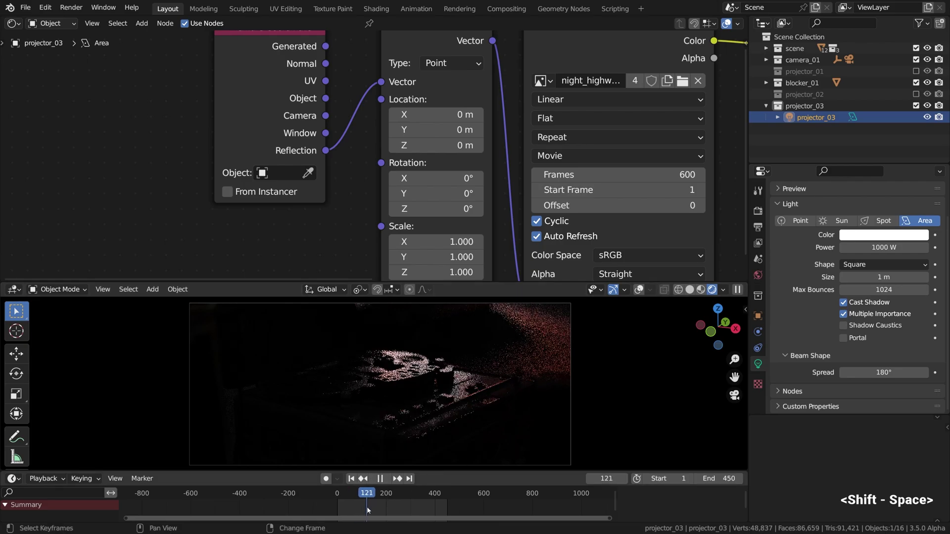
{"action": "left_click_drag", "start_coordinate": [367, 509], "coordinate": [421, 497]}
{"action": "key", "text": "space"}
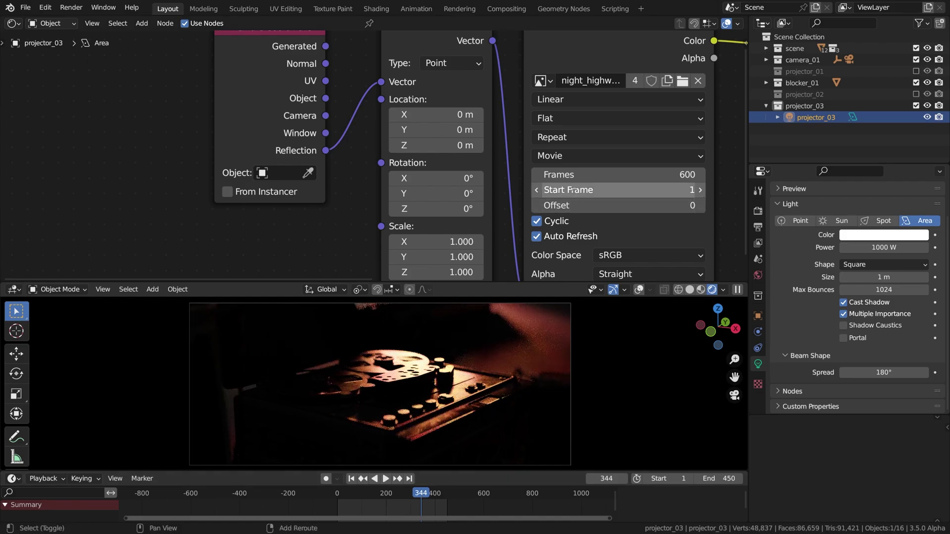
Show the 3D Viewport, lift projector_03's light higher, and shrink its size to 0.01 m
{"action": "key", "text": "shift+F5"}
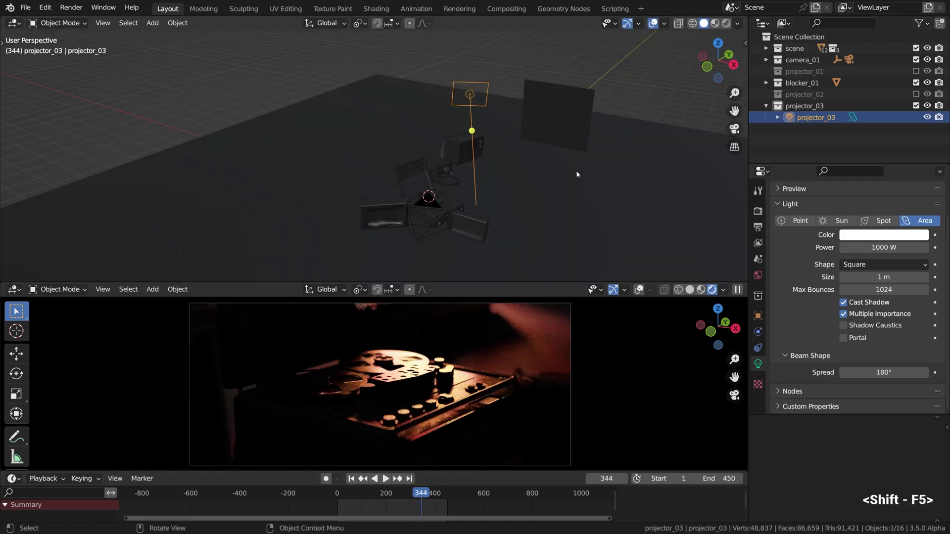
{"action": "key", "text": "g"}
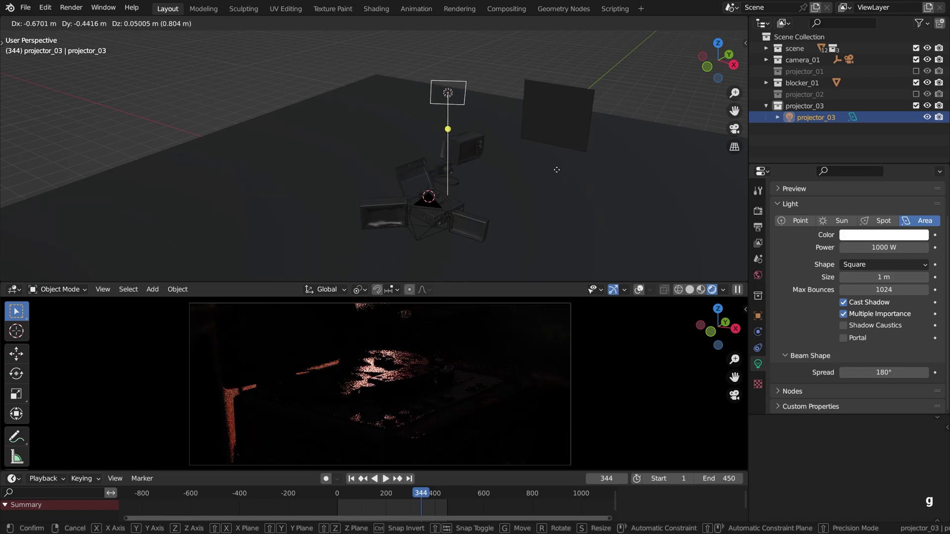
{"action": "left_click", "coordinate": [568, 170]}
{"action": "key", "text": "g"}
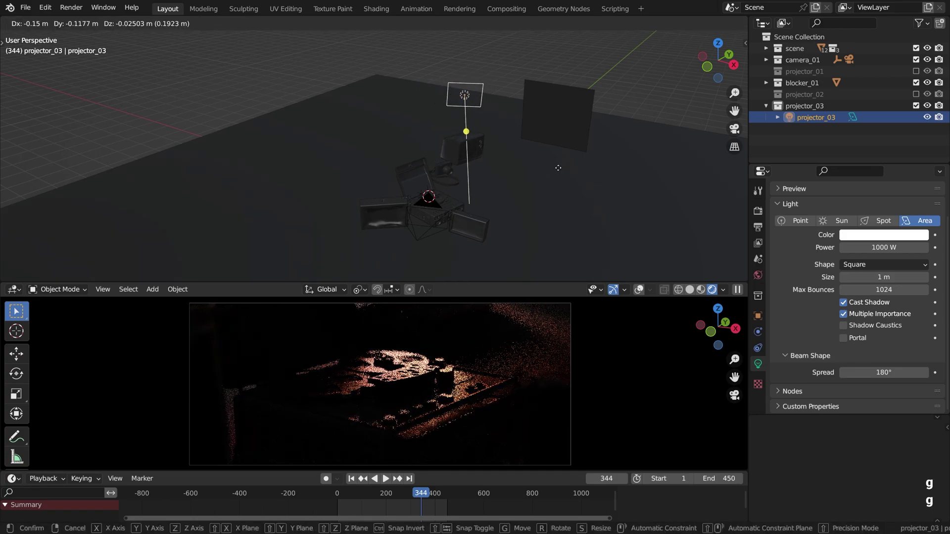
{"action": "left_click", "coordinate": [557, 171]}
{"action": "key", "text": "g"}
{"action": "key", "text": "z"}
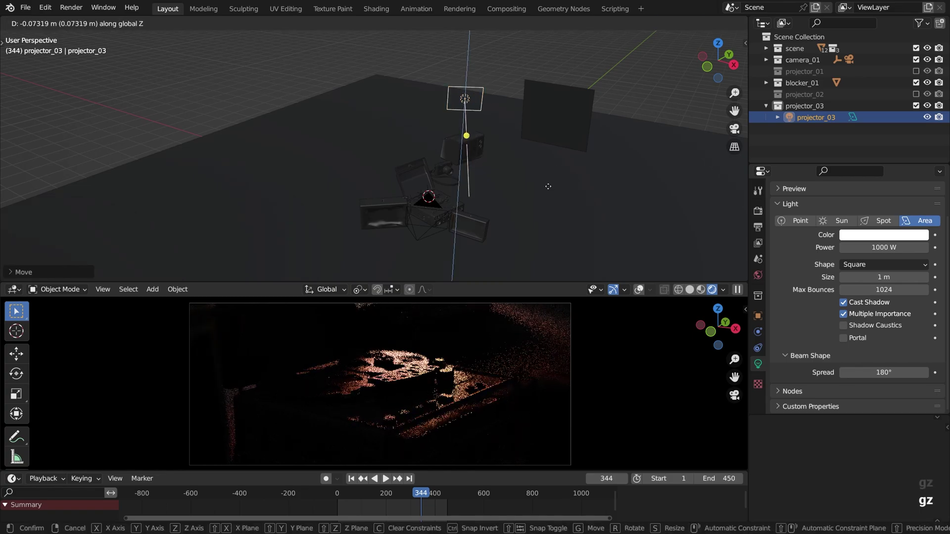
{"action": "left_click", "coordinate": [513, 103]}
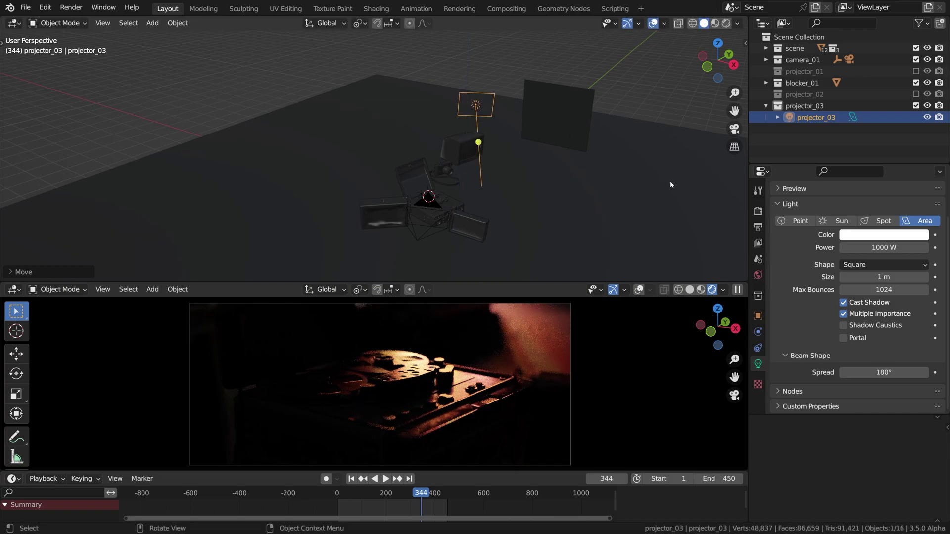
{"action": "left_click_drag", "start_coordinate": [884, 277], "coordinate": [846, 277]}
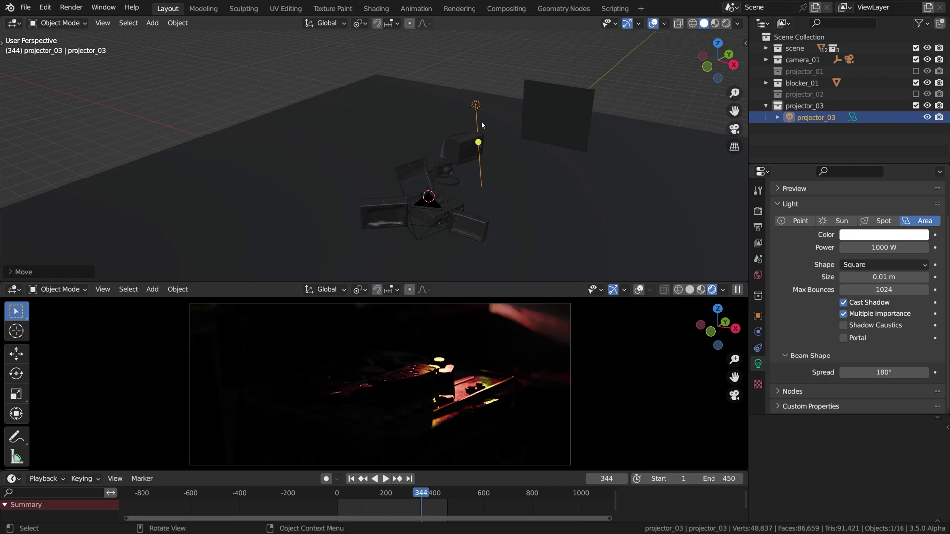
Raise the light high above the scene and preview the animation
{"action": "key", "text": "g"}
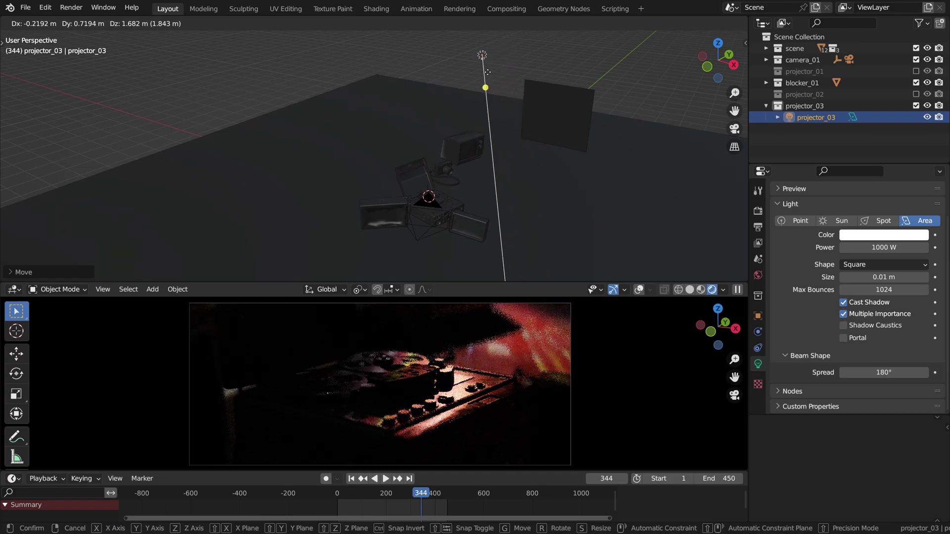
{"action": "left_click", "coordinate": [487, 74]}
{"action": "key", "text": "shift+space"}
{"action": "key", "text": "shift+space"}
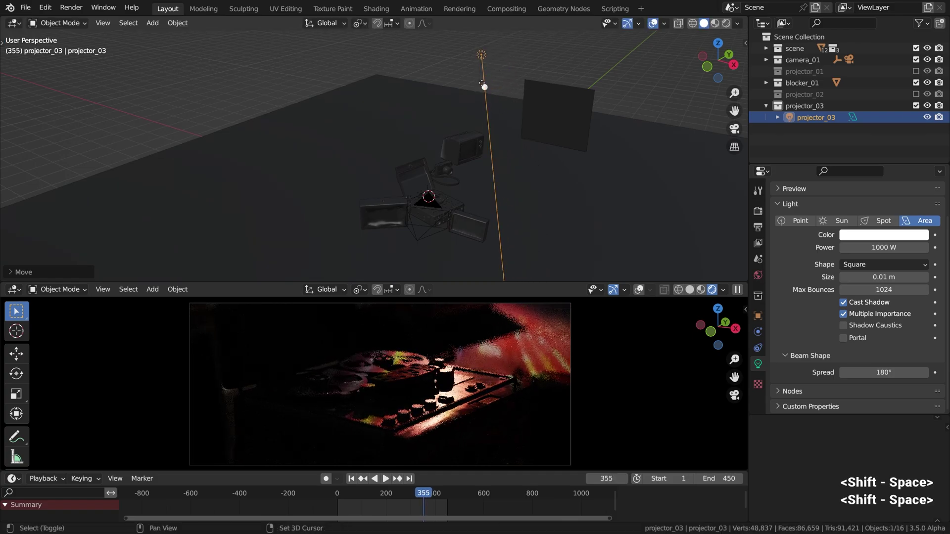
{"action": "left_click_drag", "start_coordinate": [416, 506], "coordinate": [384, 507]}
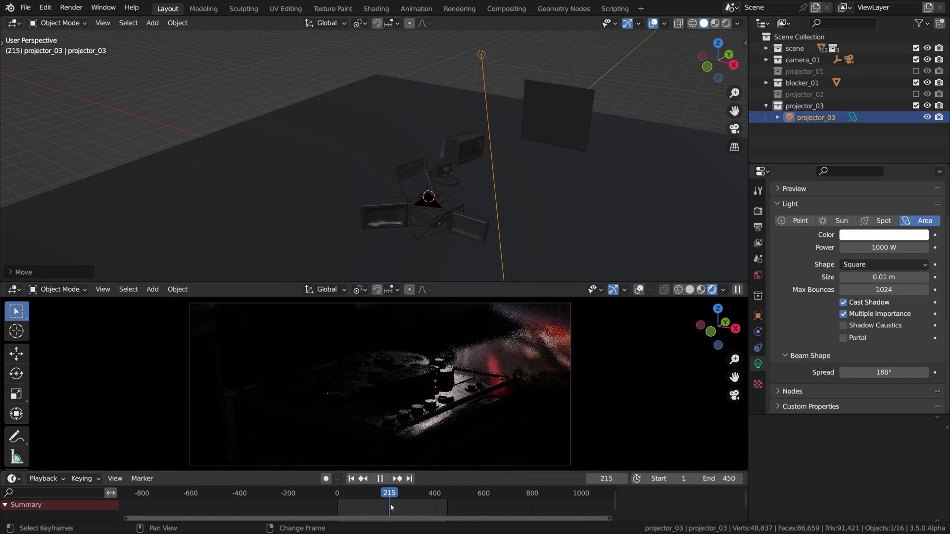
{"action": "key", "text": "shift+space"}
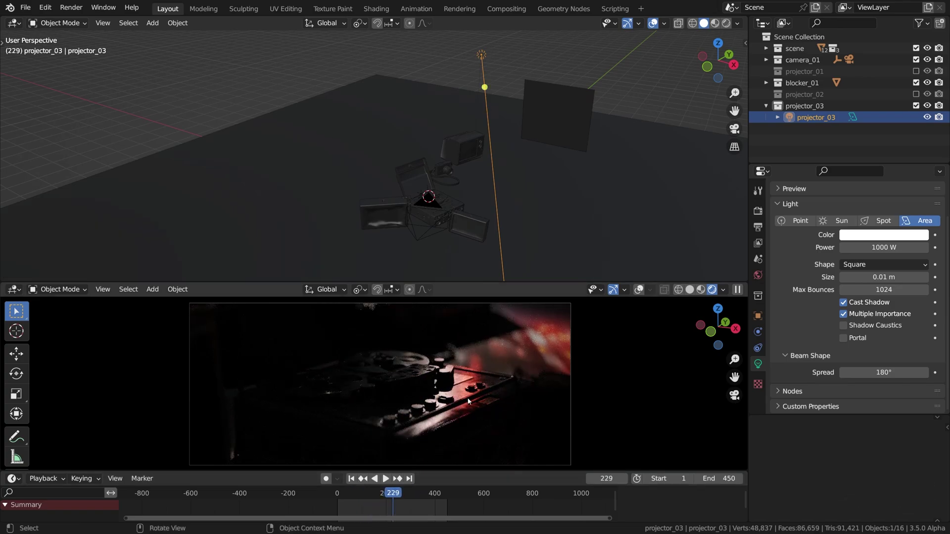
Set the light size back to 1 m, preview playback, and return to frame 1
{"action": "mouse_move", "coordinate": [884, 277]}
{"action": "left_mouse_down"}
{"action": "mouse_move", "coordinate": [915, 277]}
{"action": "mouse_move", "coordinate": [883, 277]}
{"action": "left_mouse_up"}
{"action": "left_click", "coordinate": [883, 277]}
{"action": "type", "text": "1"}
{"action": "key", "text": "Return"}
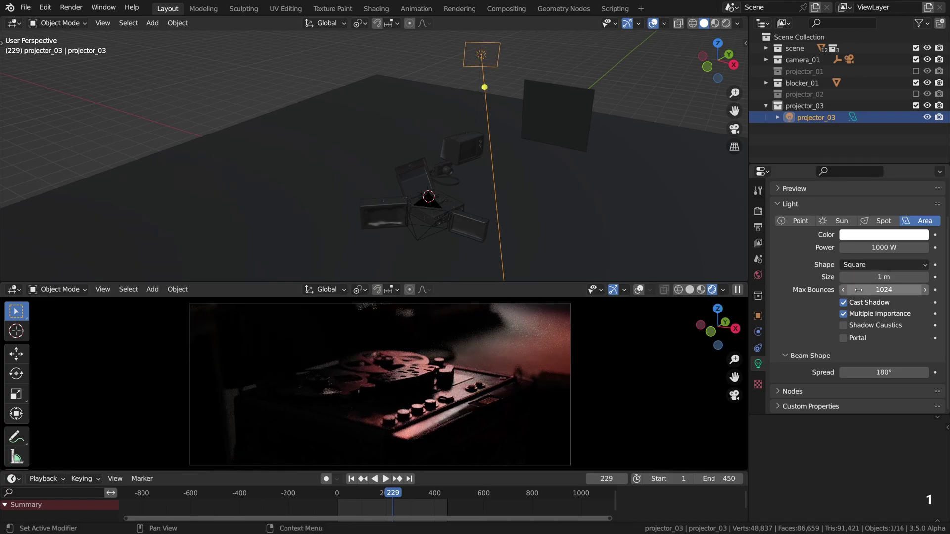
{"action": "key", "text": "shift+space"}
{"action": "key", "text": "shift+space"}
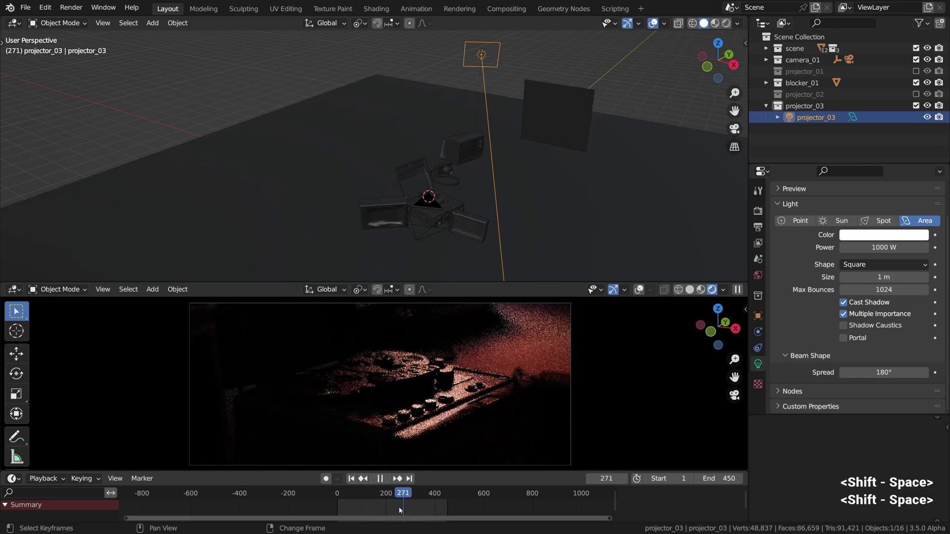
{"action": "left_click", "coordinate": [364, 506]}
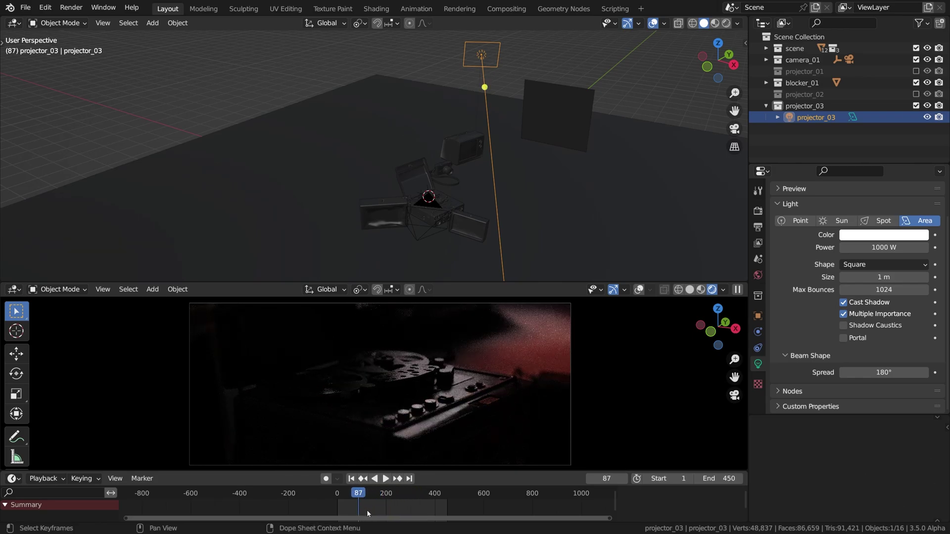
{"action": "key", "text": "shift+Left"}
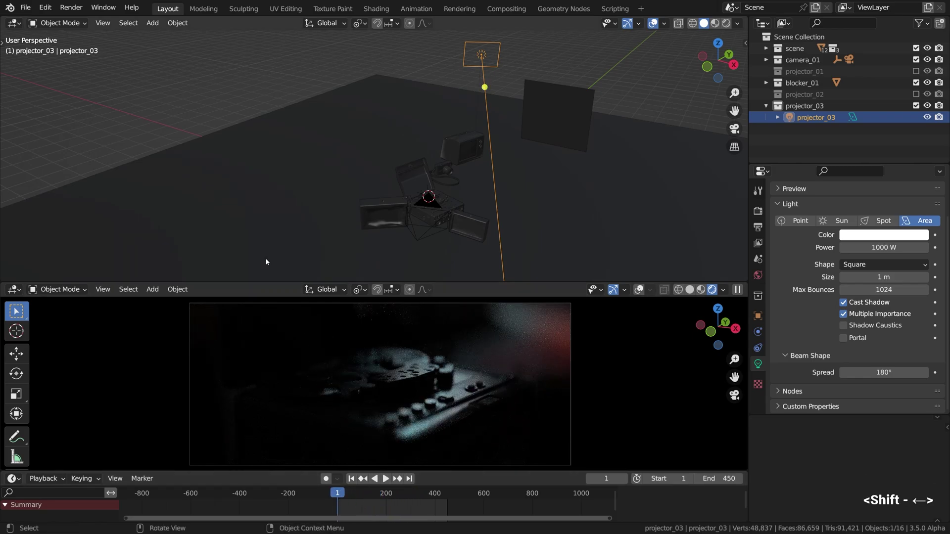
In the Shader Editor, insert a Mix Color node between the video texture and Emission
{"action": "left_click", "coordinate": [14, 23]}
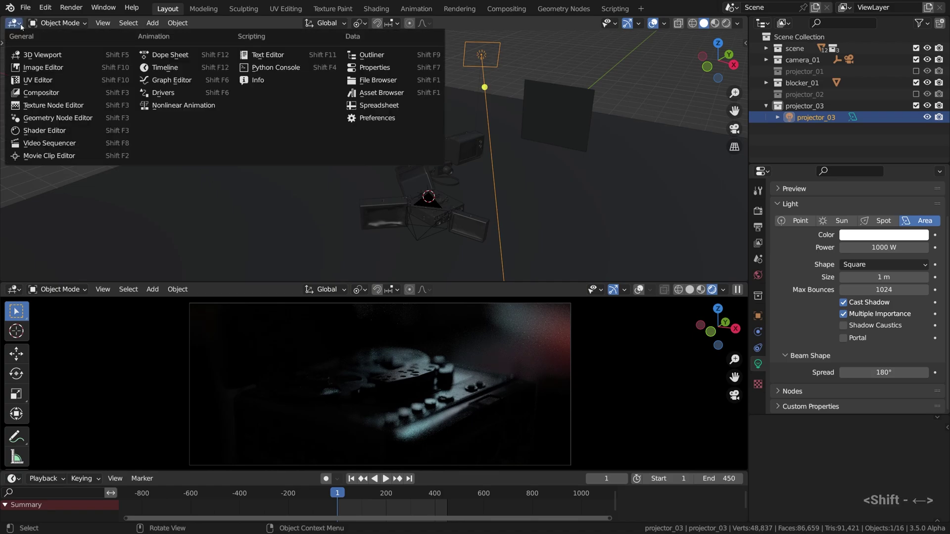
{"action": "left_click", "coordinate": [58, 126]}
{"action": "middle_click_drag", "start_coordinate": [558, 174], "coordinate": [75, 219]}
{"action": "key", "text": "shift+a"}
{"action": "mouse_move", "coordinate": [302, 186]}
{"action": "left_click", "coordinate": [371, 244]}
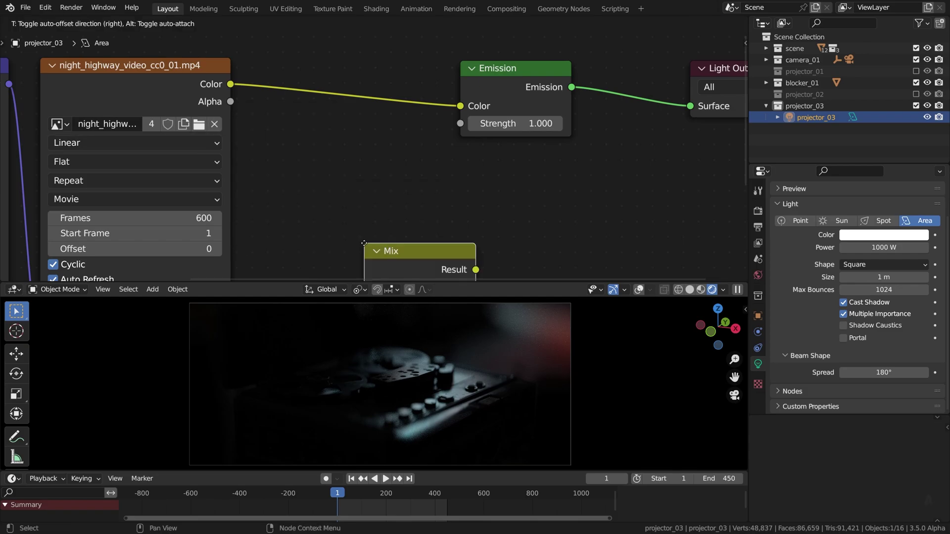
{"action": "left_click", "coordinate": [314, 57]}
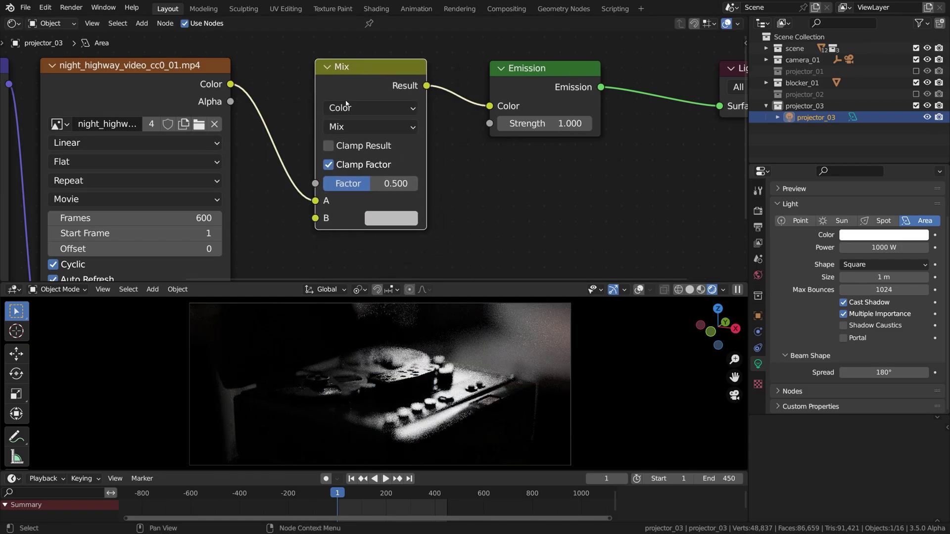
Set the Mix node to Multiply with a saturated blue B color at factor 0.682
{"action": "left_click", "coordinate": [359, 126]}
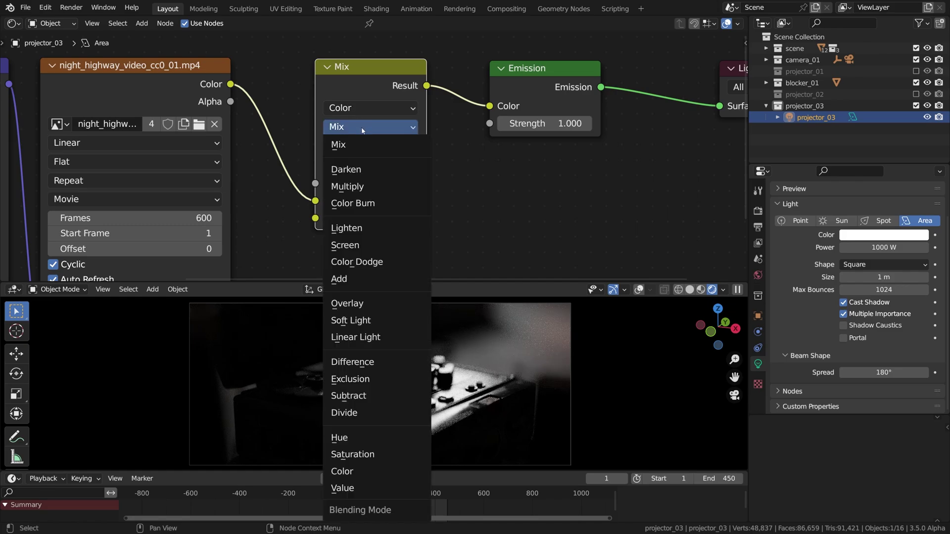
{"action": "left_click", "coordinate": [364, 189]}
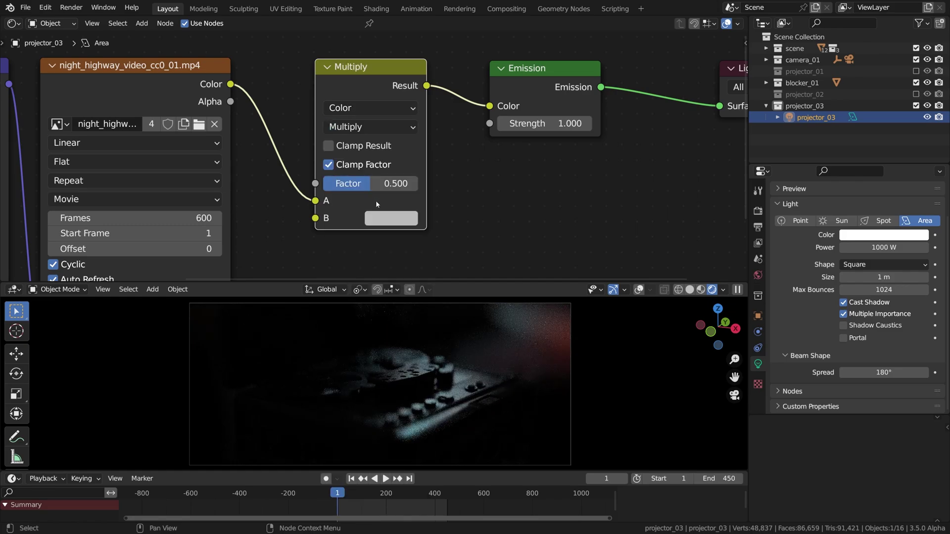
{"action": "left_click", "coordinate": [388, 219]}
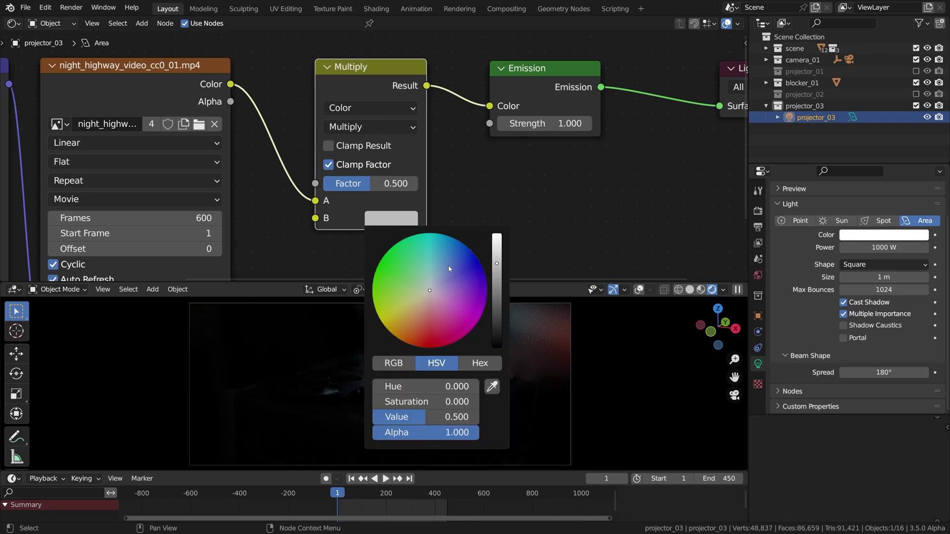
{"action": "left_click_drag", "start_coordinate": [450, 269], "coordinate": [450, 254]}
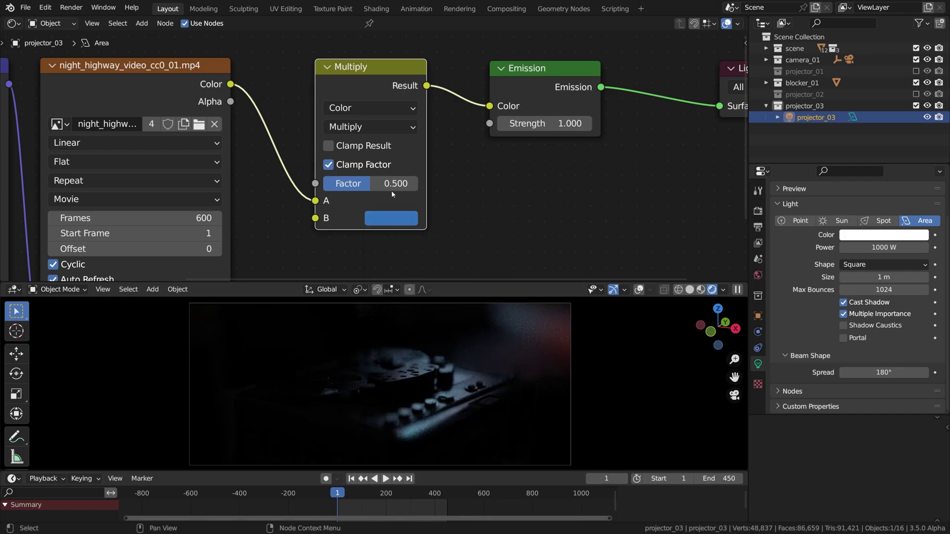
{"action": "left_click_drag", "start_coordinate": [390, 192], "coordinate": [407, 192]}
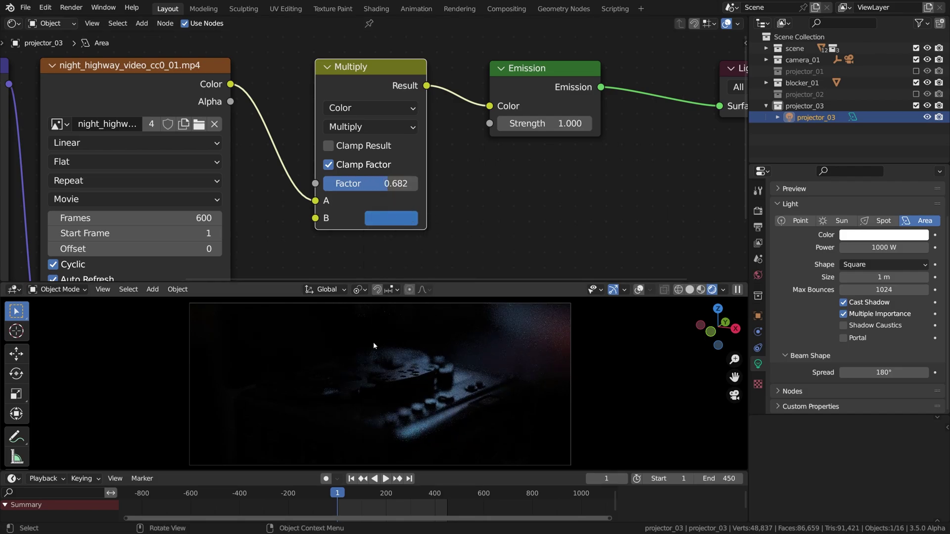
Play and scrub from frame 177 to 326 to check the blue tint
{"action": "key", "text": "space"}
{"action": "left_click", "coordinate": [381, 505]}
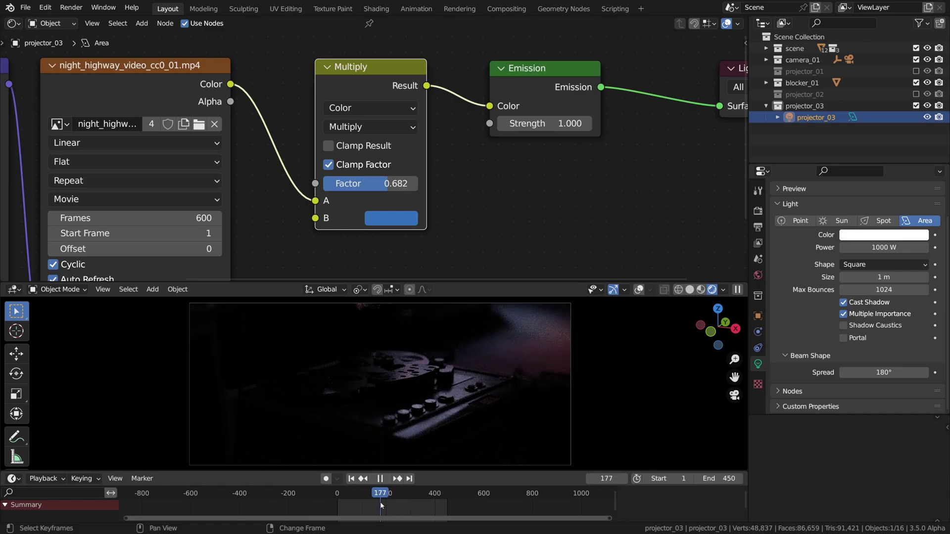
{"action": "left_click_drag", "start_coordinate": [381, 504], "coordinate": [436, 504]}
{"action": "key", "text": "space"}
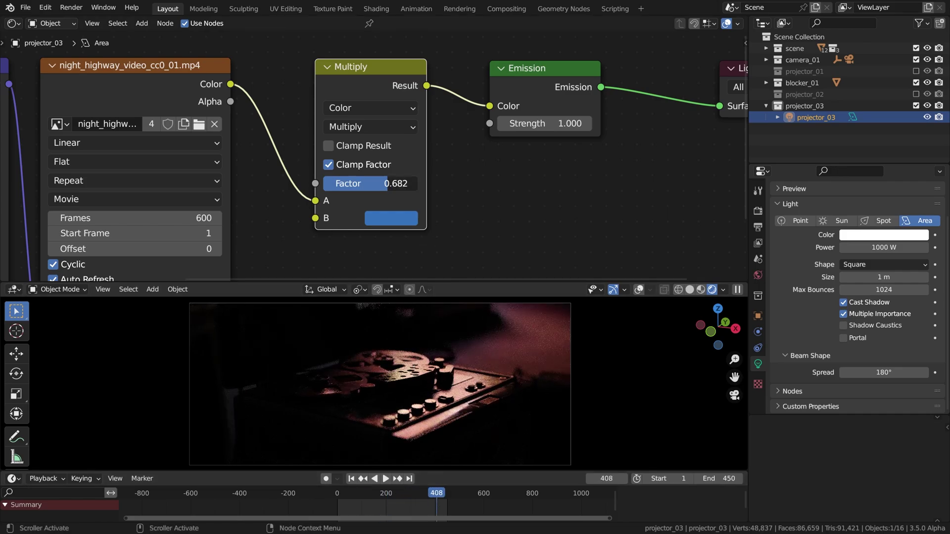
Raise the Multiply factor to 0.885 and preview the projection from frame 121
{"action": "left_click_drag", "start_coordinate": [388, 183], "coordinate": [407, 184]}
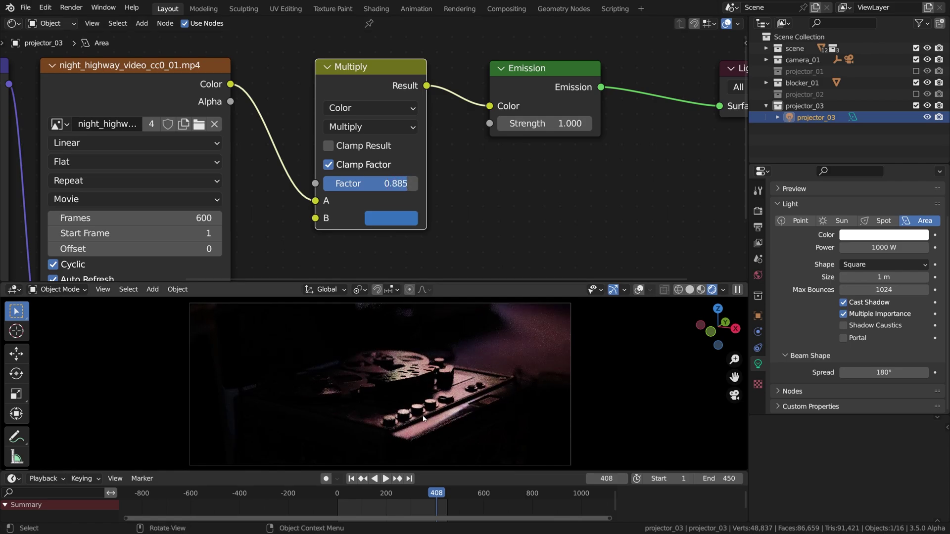
{"action": "key", "text": "space"}
{"action": "left_click", "coordinate": [367, 507]}
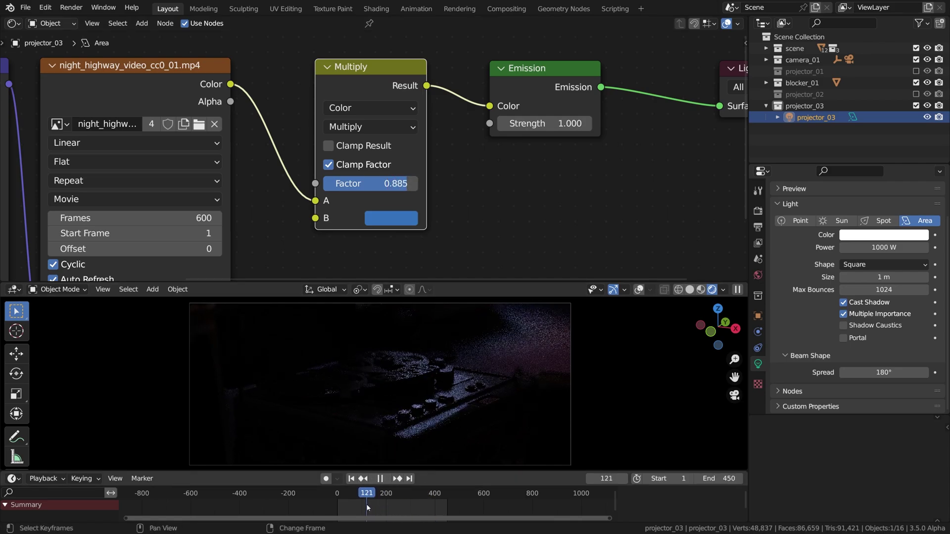
{"action": "mouse_move", "coordinate": [367, 507]}
{"action": "left_mouse_down"}
{"action": "mouse_move", "coordinate": [431, 505]}
{"action": "mouse_move", "coordinate": [377, 507]}
{"action": "left_mouse_up"}
Stop playback at frame 1 and lower projector_03's power to 300 W
{"action": "key", "text": "space"}
{"action": "key", "text": "shift+Left"}
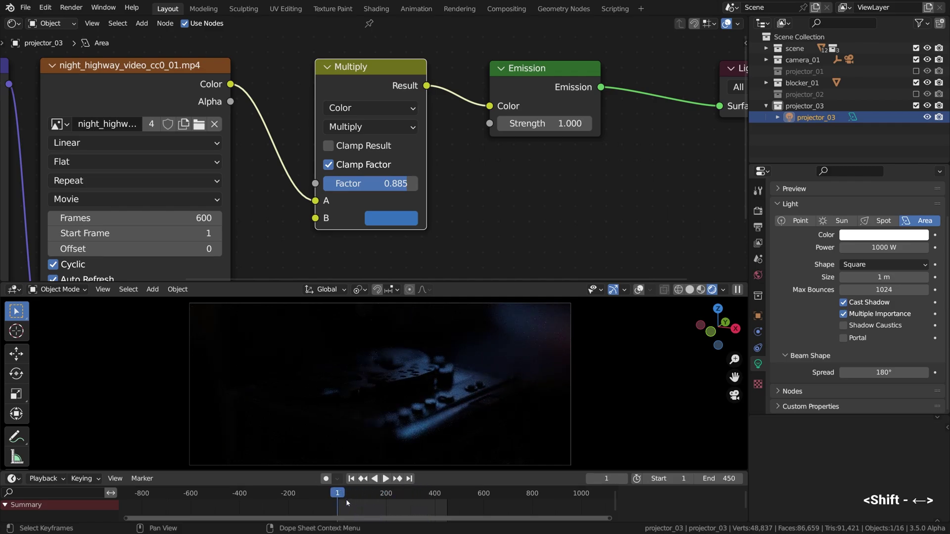
{"action": "left_click", "coordinate": [877, 249]}
{"action": "left_click_drag", "start_coordinate": [852, 248], "coordinate": [841, 249]}
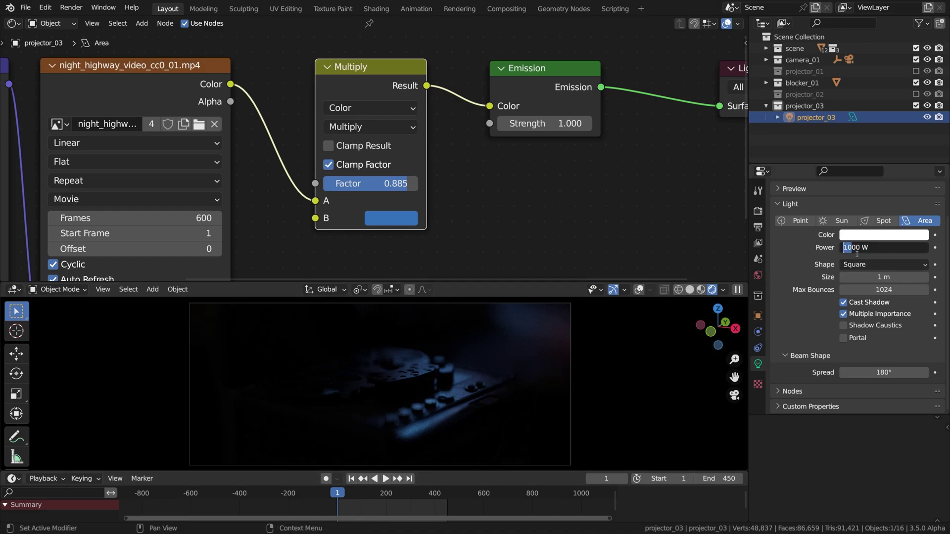
{"action": "type", "text": "2"}
{"action": "key", "text": "Return"}
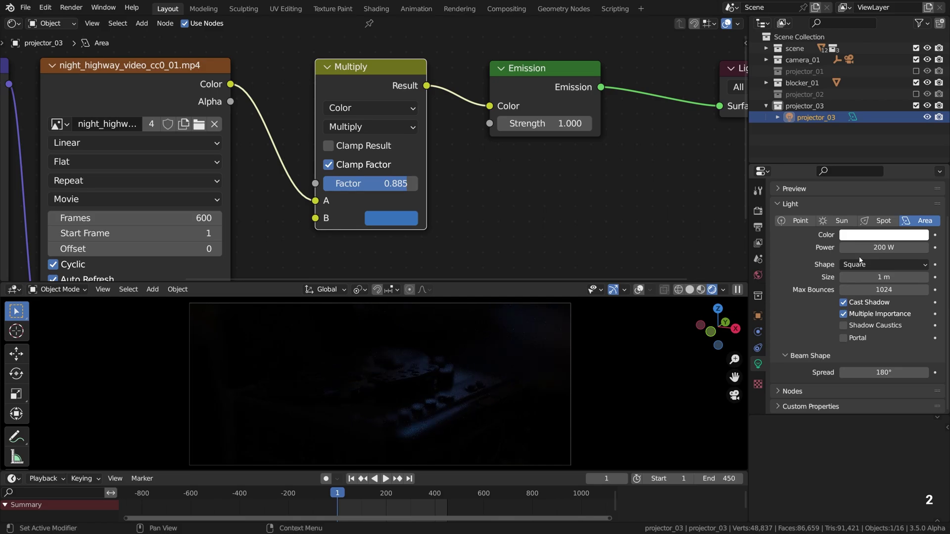
{"action": "left_click", "coordinate": [858, 247]}
{"action": "left_click_drag", "start_coordinate": [853, 248], "coordinate": [843, 248]}
{"action": "type", "text": "3"}
{"action": "key", "text": "Return"}
Re-enable the projector_02 and projector_01 collections, preview frame 214, then return to frame 1
{"action": "left_click", "coordinate": [824, 106]}
{"action": "double_click", "coordinate": [830, 105]}
{"action": "key", "text": "Escape"}
{"action": "left_click", "coordinate": [916, 94]}
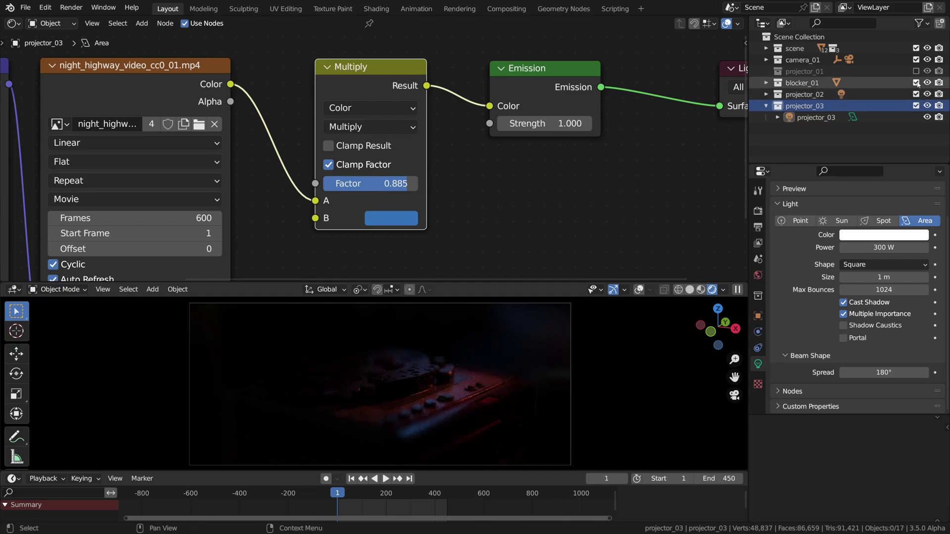
{"action": "left_click", "coordinate": [916, 72]}
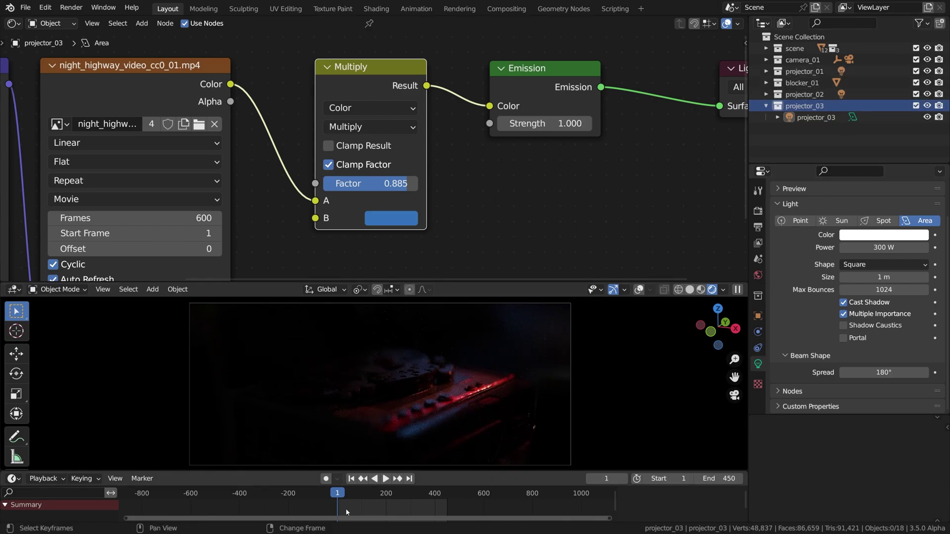
{"action": "mouse_move", "coordinate": [337, 509]}
{"action": "right_mouse_down"}
{"action": "mouse_move", "coordinate": [389, 509]}
{"action": "mouse_move", "coordinate": [345, 501]}
{"action": "right_mouse_up"}
{"action": "key", "text": "shift+Left"}
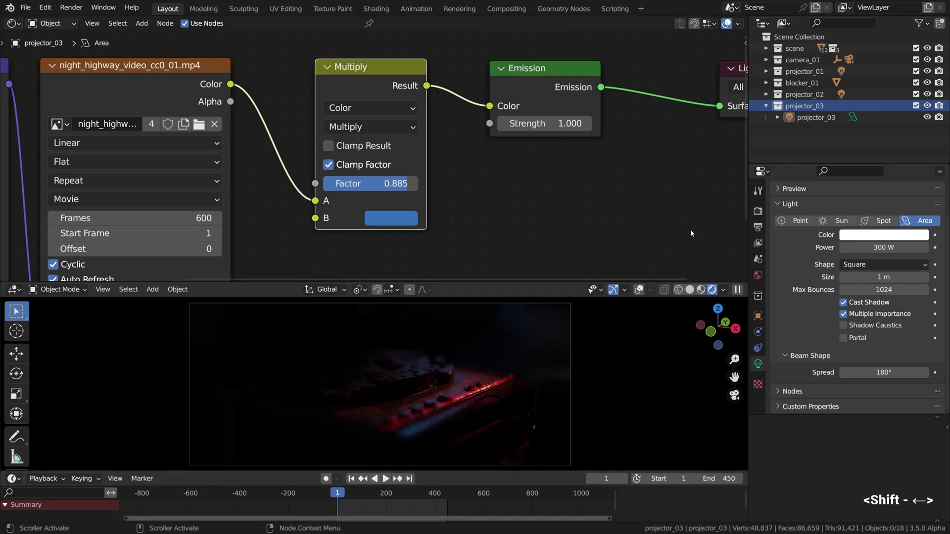
Set projector_01's spot light power to 50000 W
{"action": "left_click", "coordinate": [766, 105]}
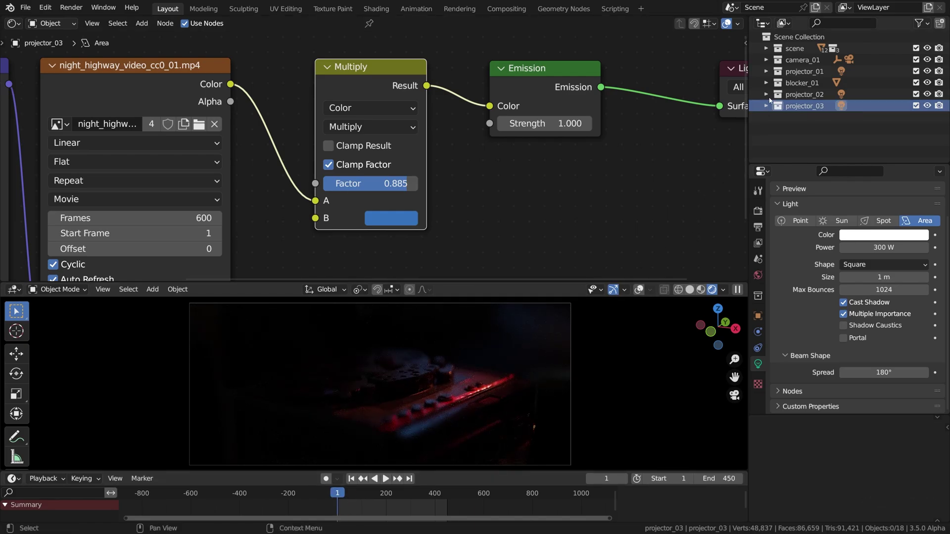
{"action": "left_click", "coordinate": [767, 71]}
{"action": "left_click", "coordinate": [808, 84]}
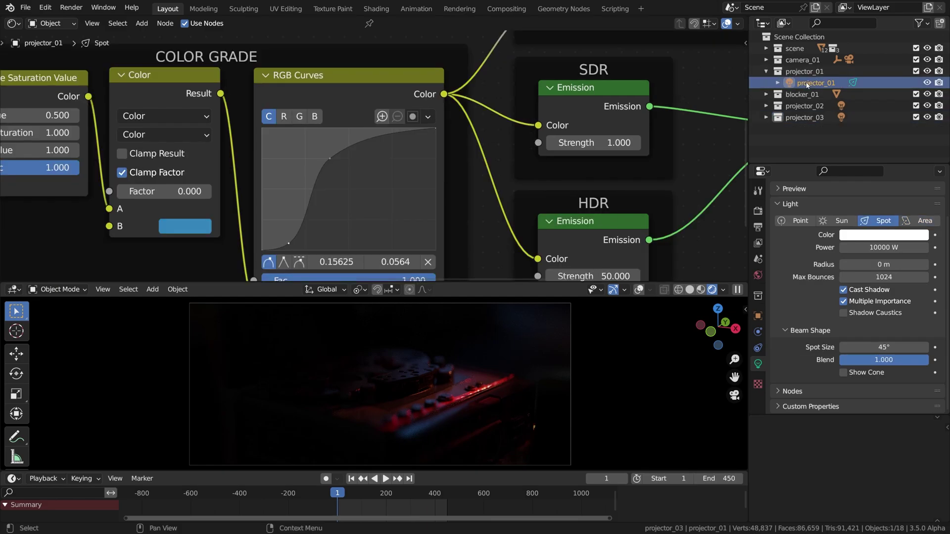
{"action": "left_click", "coordinate": [876, 248]}
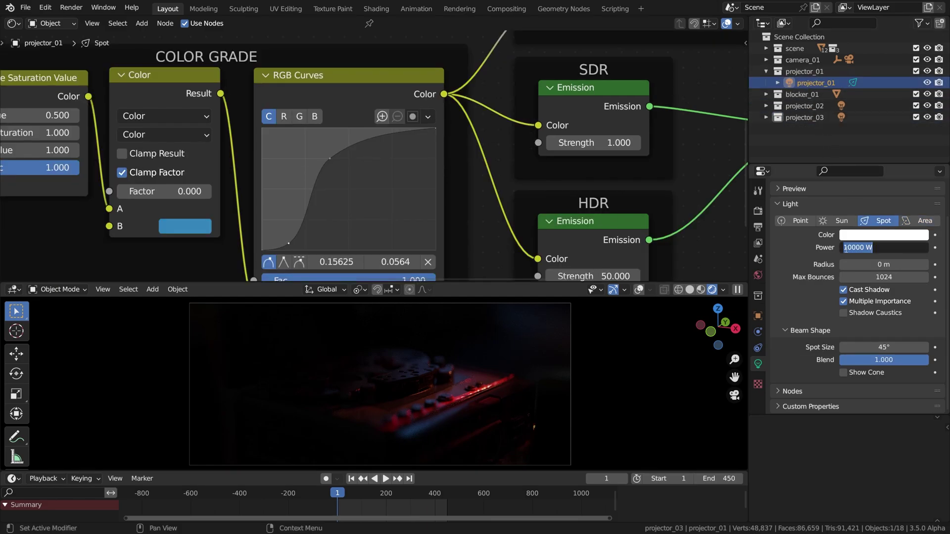
{"action": "left_click_drag", "start_coordinate": [843, 249], "coordinate": [846, 249]}
{"action": "key", "text": "Return"}
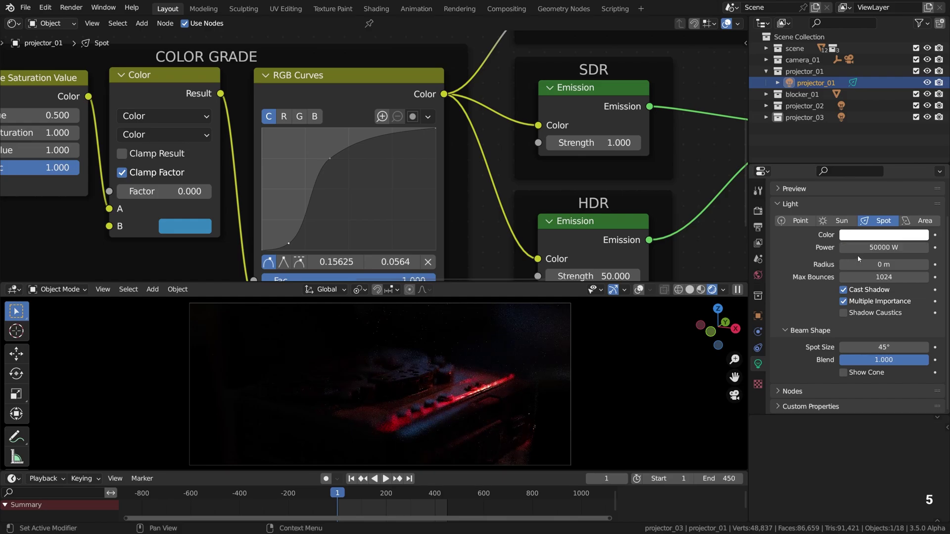
Play and scrub the timeline to preview the brighter red projection
{"action": "key", "text": "space"}
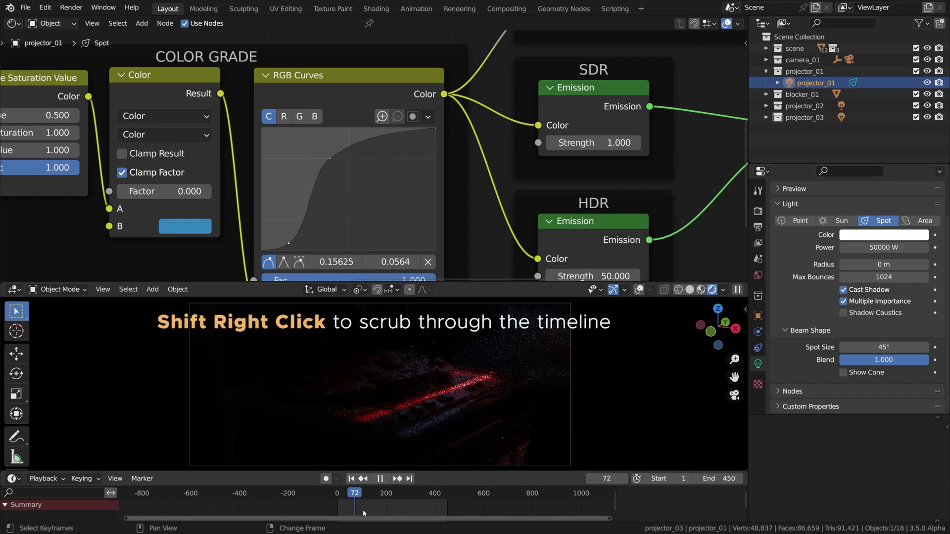
{"action": "right_click", "coordinate": [386, 510], "text": "shift"}
{"action": "mouse_move", "coordinate": [385, 513]}
{"action": "right_mouse_down", "text": "shift"}
{"action": "mouse_move", "coordinate": [441, 509]}
{"action": "mouse_move", "coordinate": [377, 498]}
{"action": "right_mouse_up", "text": "shift"}
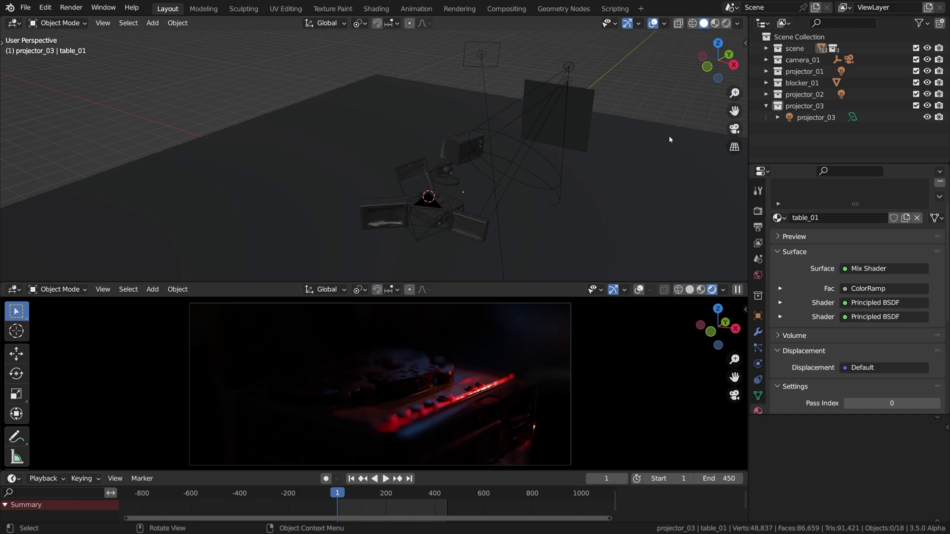
Turn on final-render Denoise in the Render properties' Sampling panel
{"action": "left_click", "coordinate": [767, 106]}
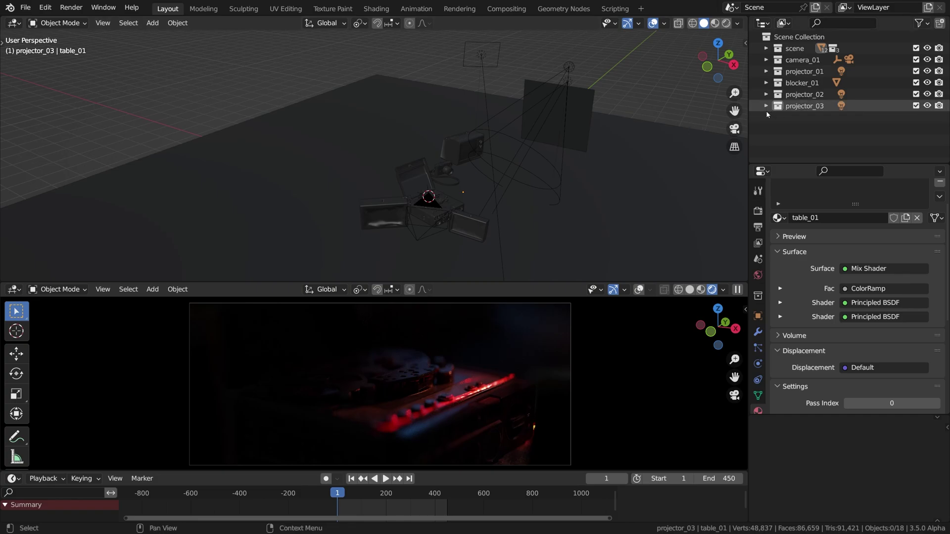
{"action": "left_click", "coordinate": [758, 211]}
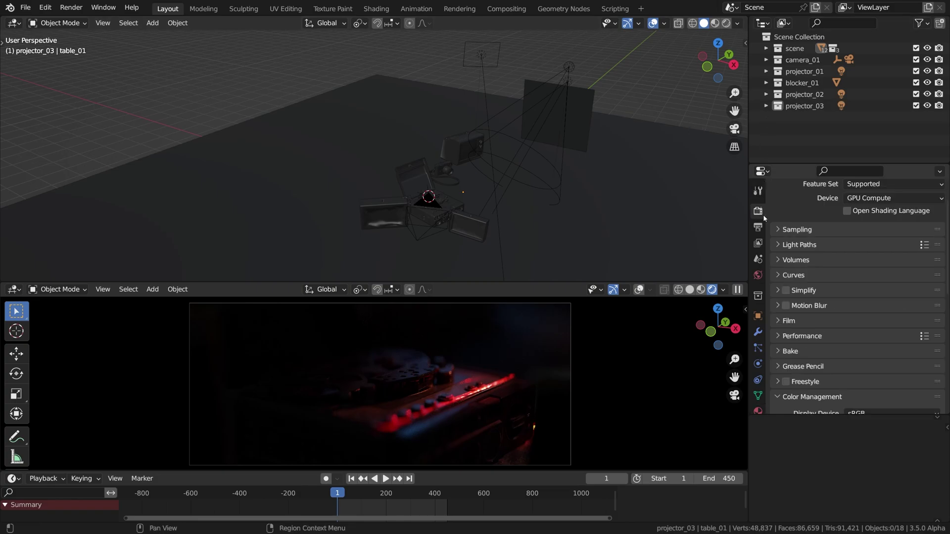
{"action": "left_click", "coordinate": [797, 230]}
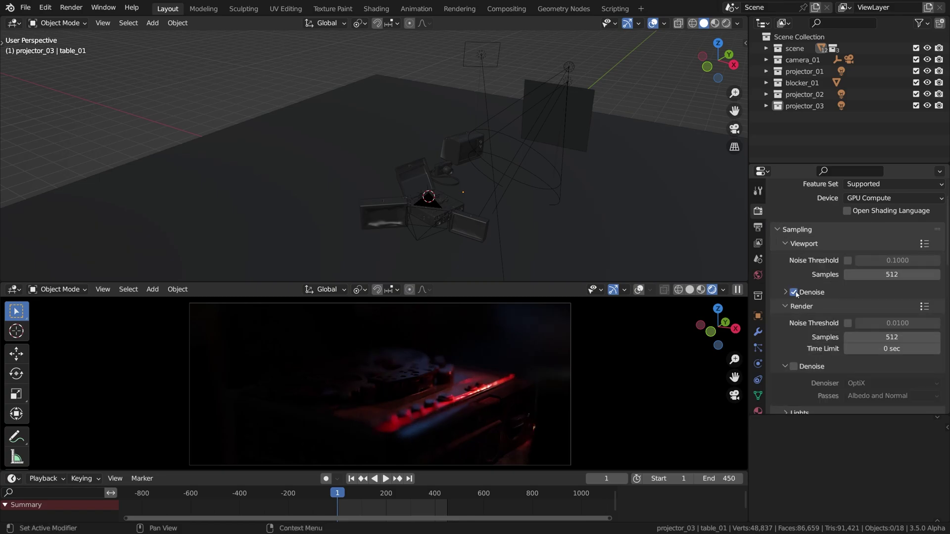
{"action": "left_click", "coordinate": [794, 367]}
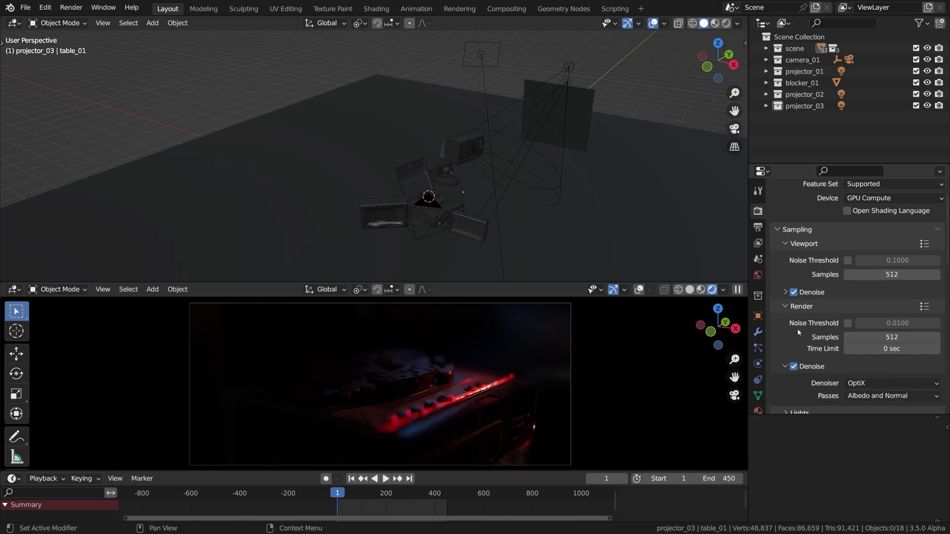
Check the viewport denoiser choices, then collapse the Sampling panels
{"action": "left_click", "coordinate": [814, 293]}
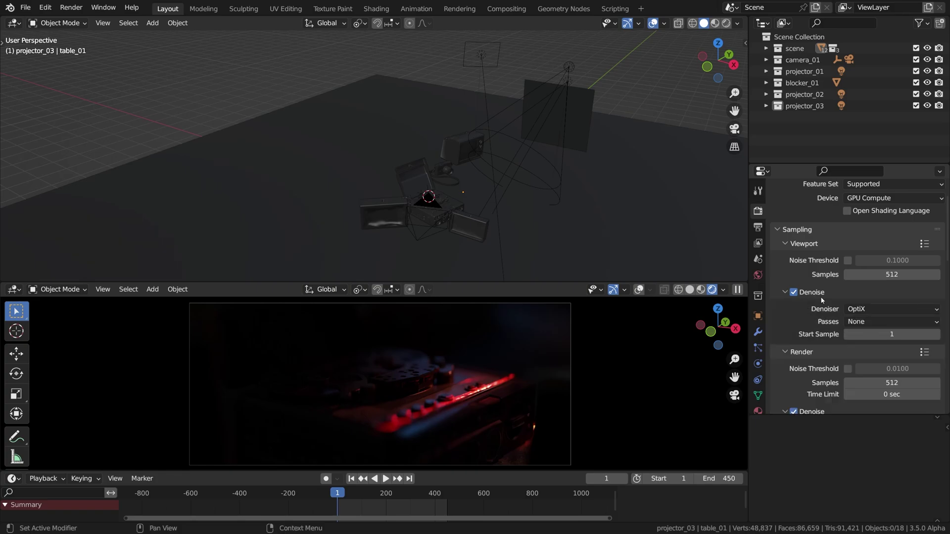
{"action": "left_click", "coordinate": [866, 310]}
{"action": "left_click", "coordinate": [804, 244]}
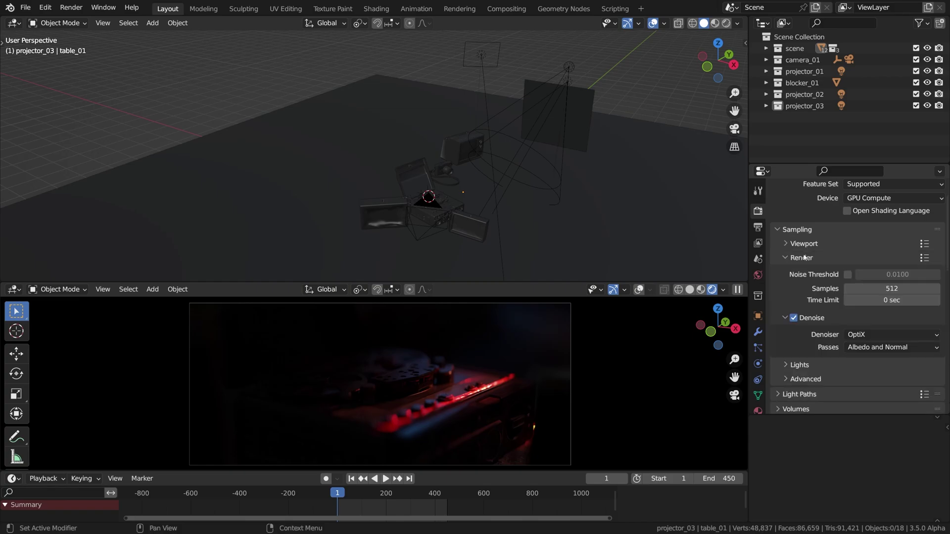
{"action": "left_click", "coordinate": [804, 257]}
{"action": "left_click", "coordinate": [797, 230]}
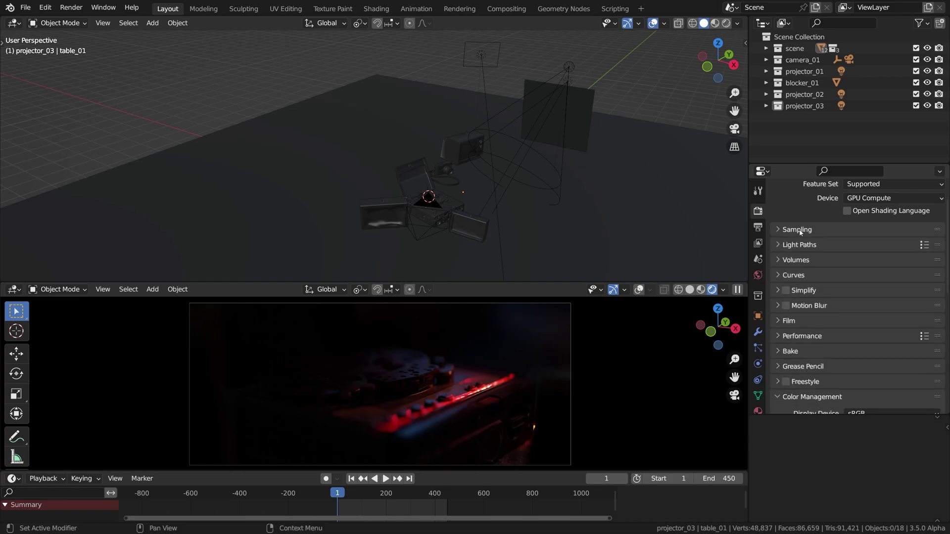
Expand the Light Paths settings and inspect the indirect light clamp
{"action": "left_click", "coordinate": [799, 230]}
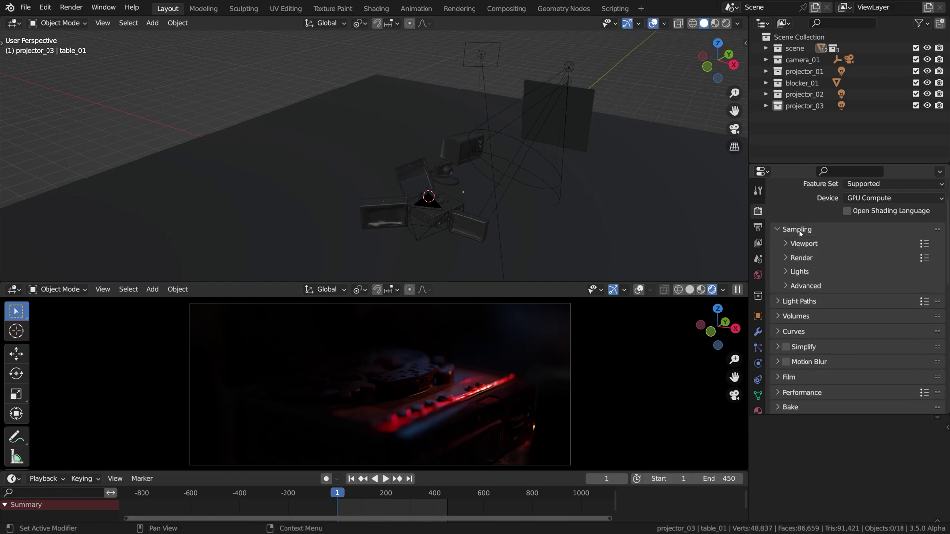
{"action": "left_click", "coordinate": [799, 231]}
{"action": "left_click", "coordinate": [800, 245]}
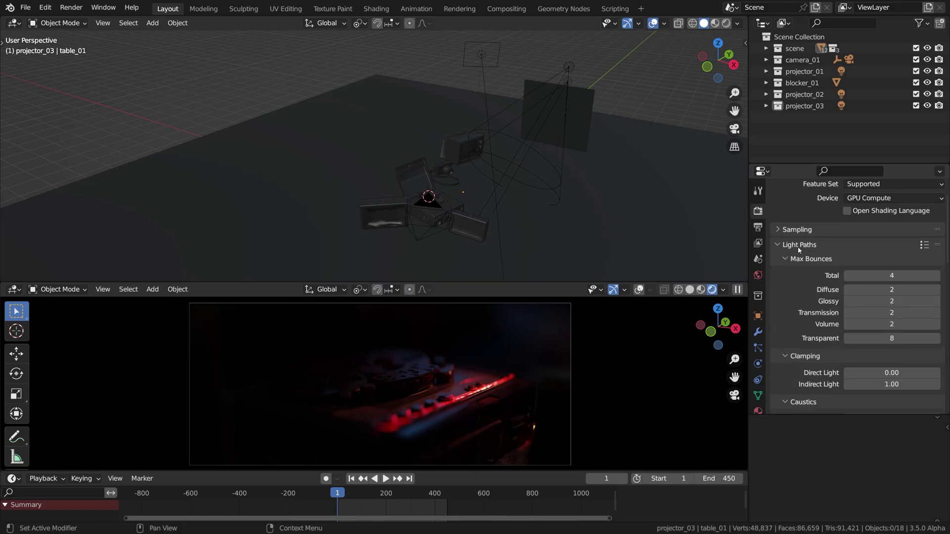
{"action": "left_click", "coordinate": [890, 388]}
{"action": "key", "text": "Return"}
Set Indirect Light clamping to 0, then to 1.00
{"action": "left_click", "coordinate": [872, 392]}
{"action": "type", "text": "0"}
{"action": "left_click", "coordinate": [874, 410]}
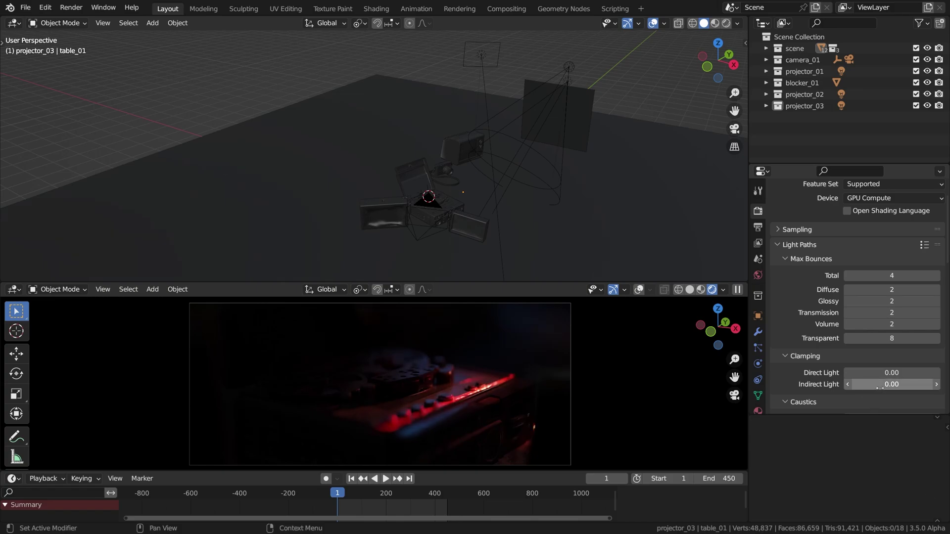
{"action": "left_click", "coordinate": [879, 389]}
{"action": "type", "text": "1"}
{"action": "left_click", "coordinate": [877, 402]}
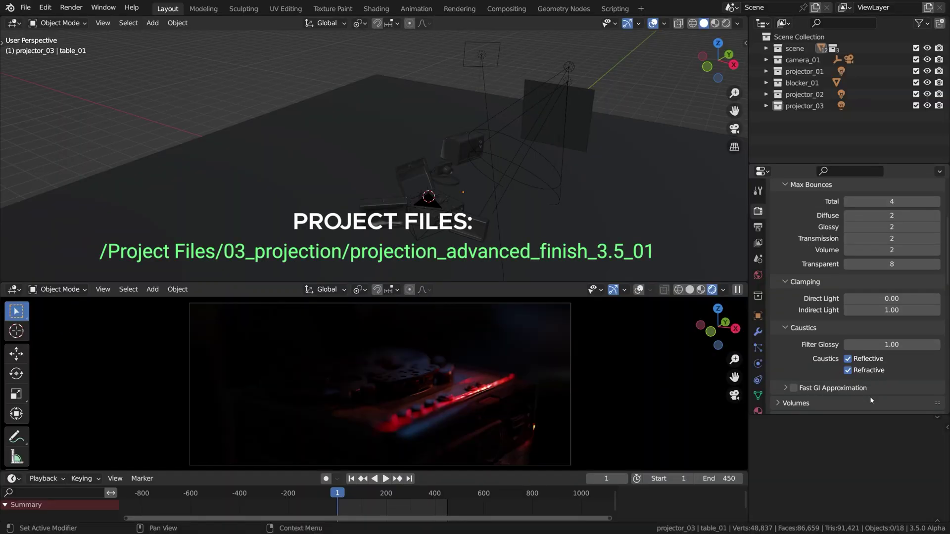
{"action": "scroll", "coordinate": [871, 398], "scroll_direction": "down", "scroll_amount": 4}
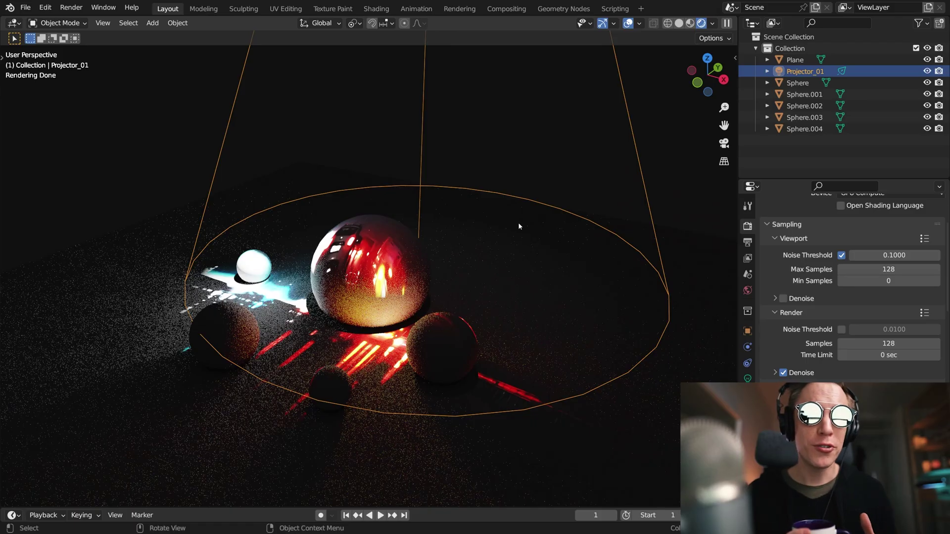
Trackball-rotate Projector_01 so its red-and-blue pattern crosses the spheres, then play the animation
{"action": "key", "text": "r"}
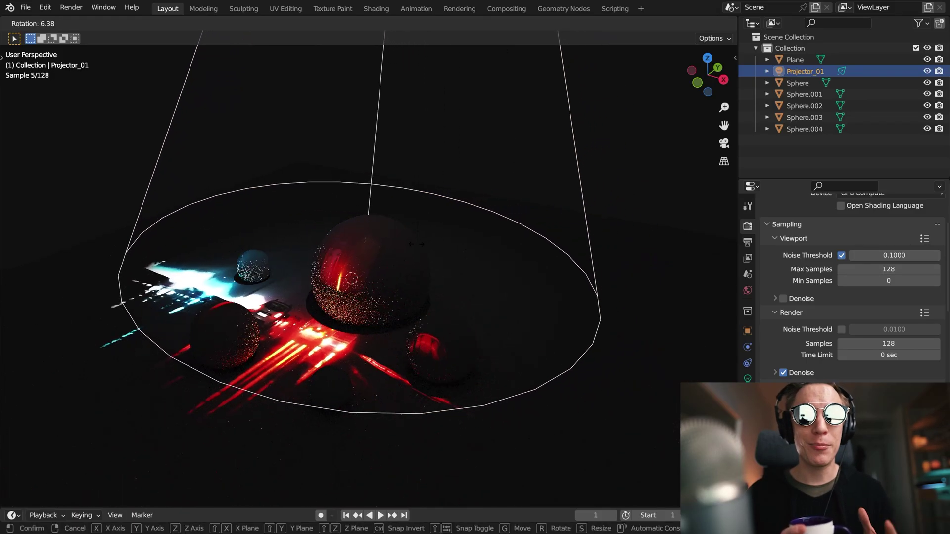
{"action": "left_click", "coordinate": [351, 297]}
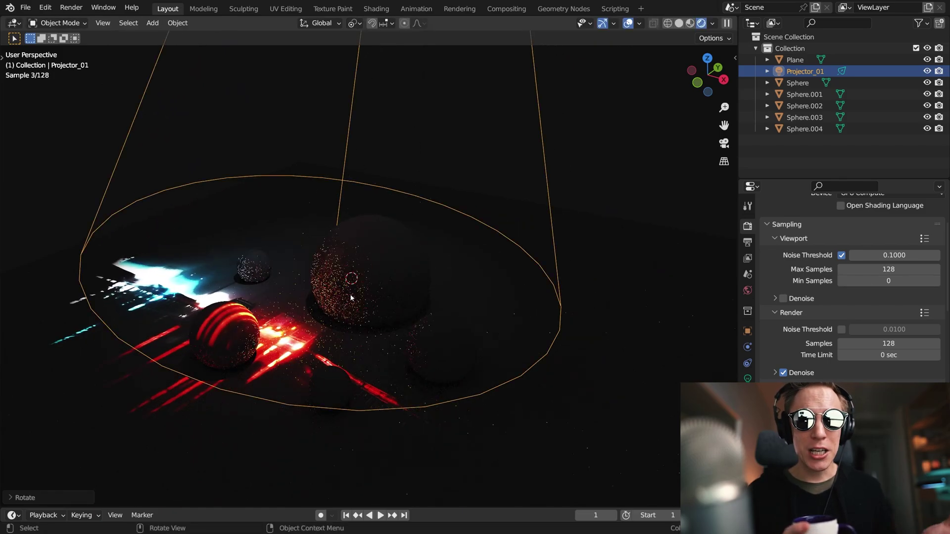
{"action": "key", "text": "r"}
{"action": "key", "text": "r"}
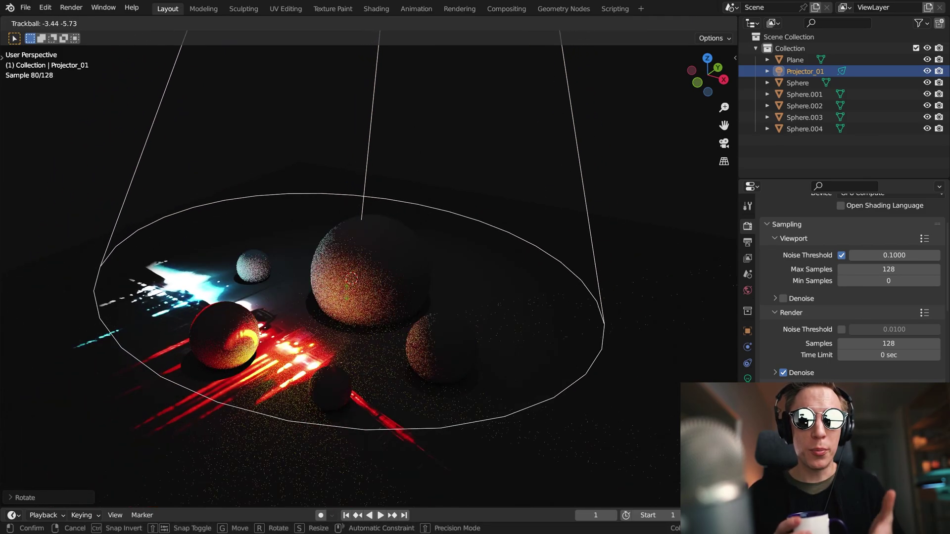
{"action": "left_click", "coordinate": [351, 292]}
{"action": "middle_click_drag", "start_coordinate": [351, 292], "coordinate": [400, 293]}
{"action": "key", "text": "space"}
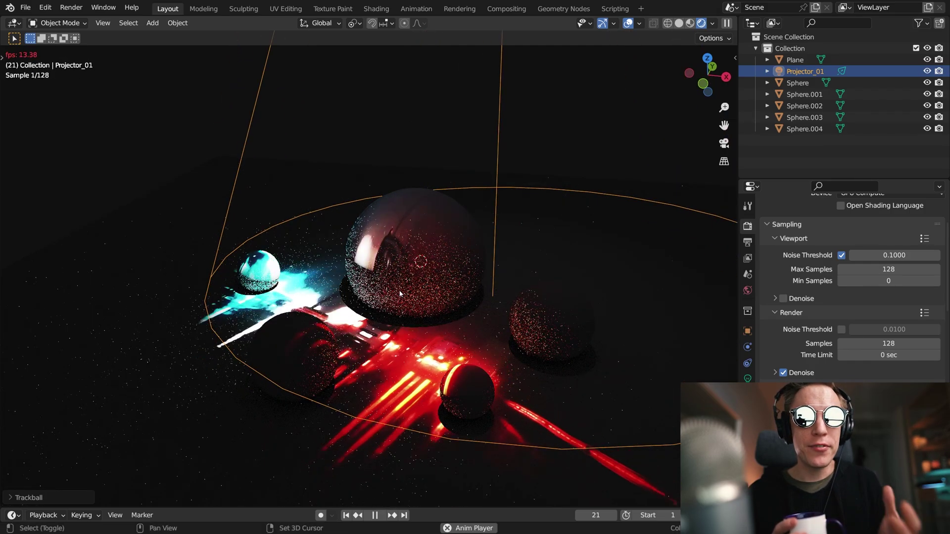